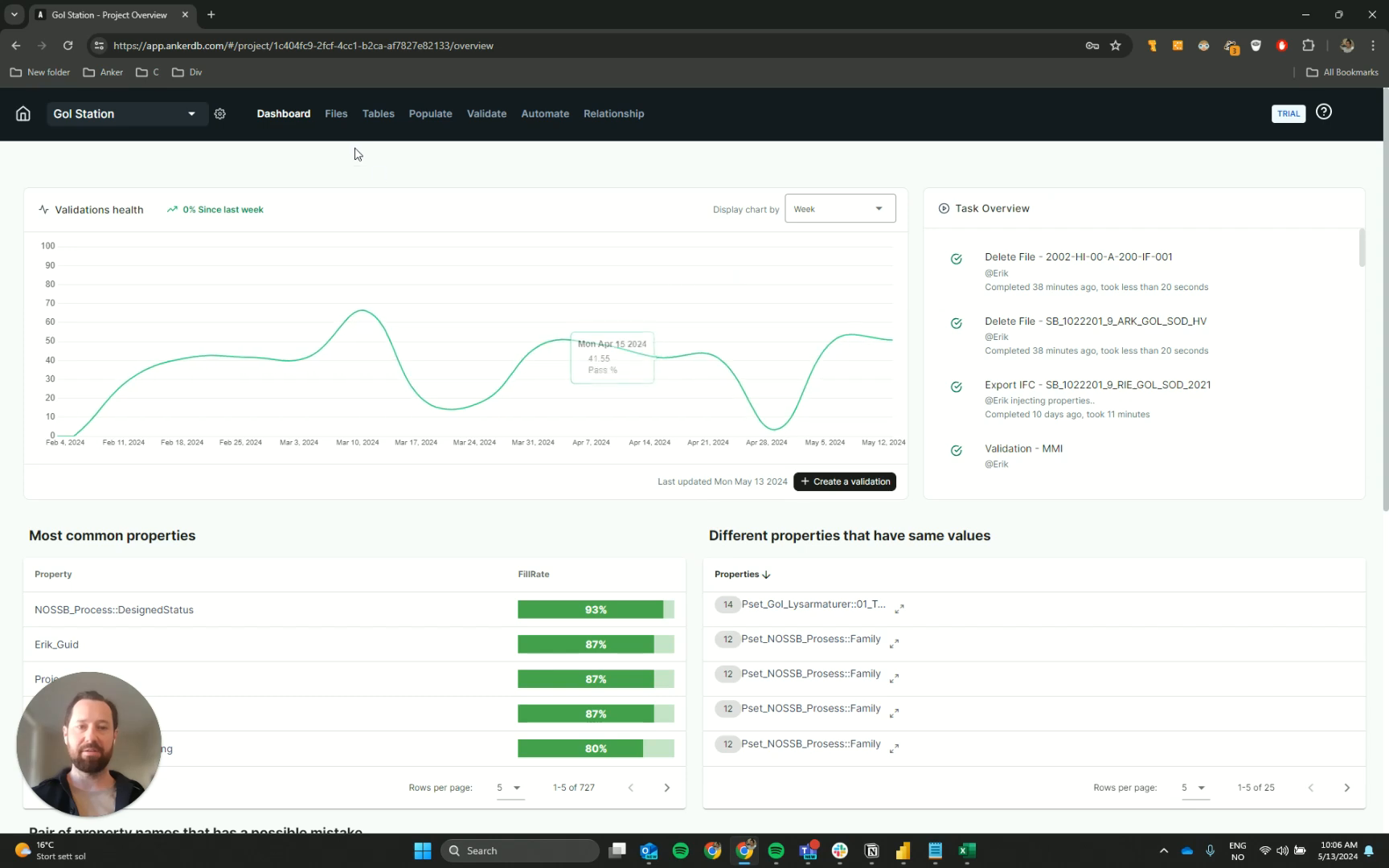
# Create a new table named "All" in the Gol Station project without any filters or predefined columns
pyautogui.click(380, 119)
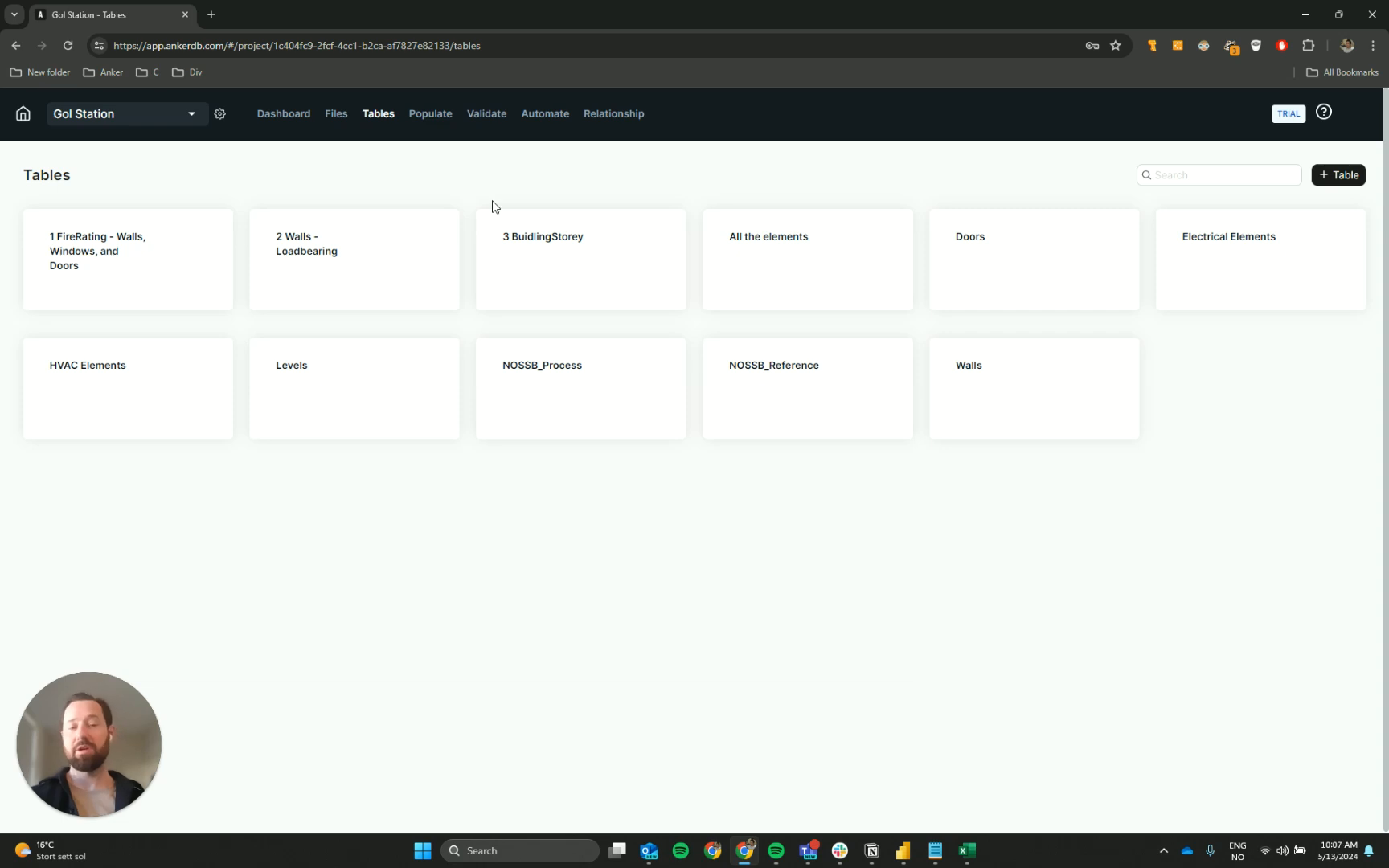
pyautogui.click(1347, 176)
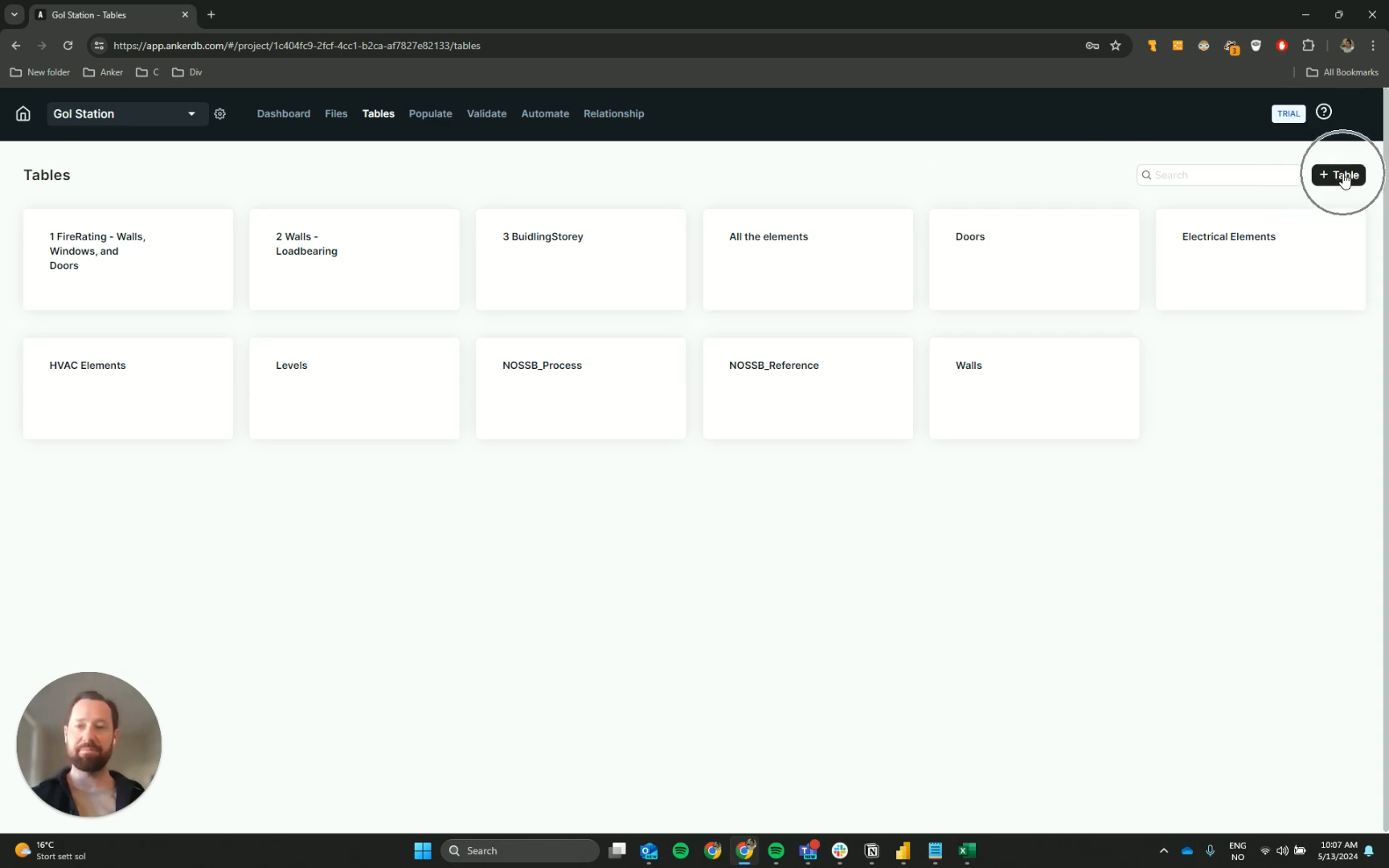
pyautogui.write('All')
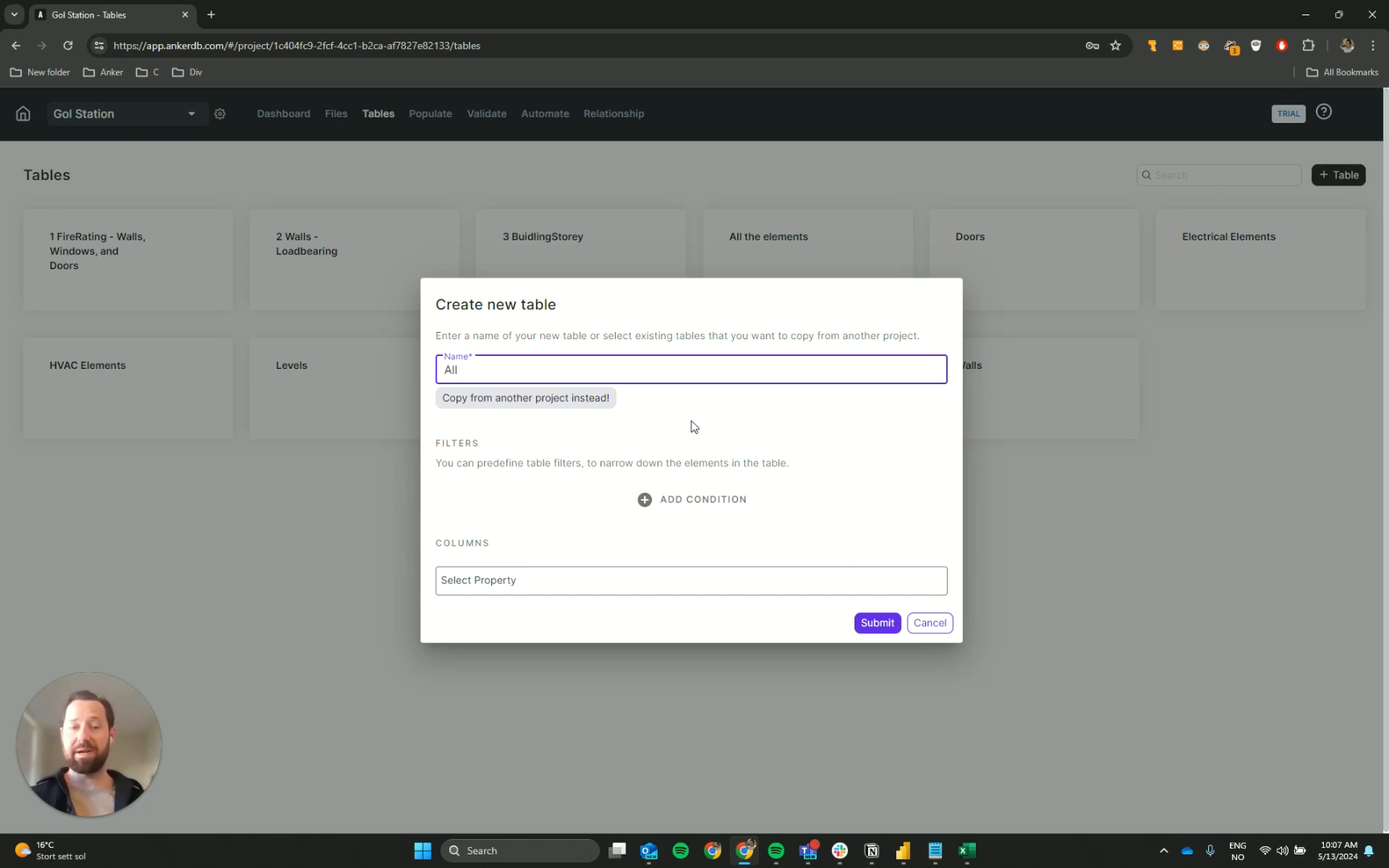
pyautogui.click(896, 629)
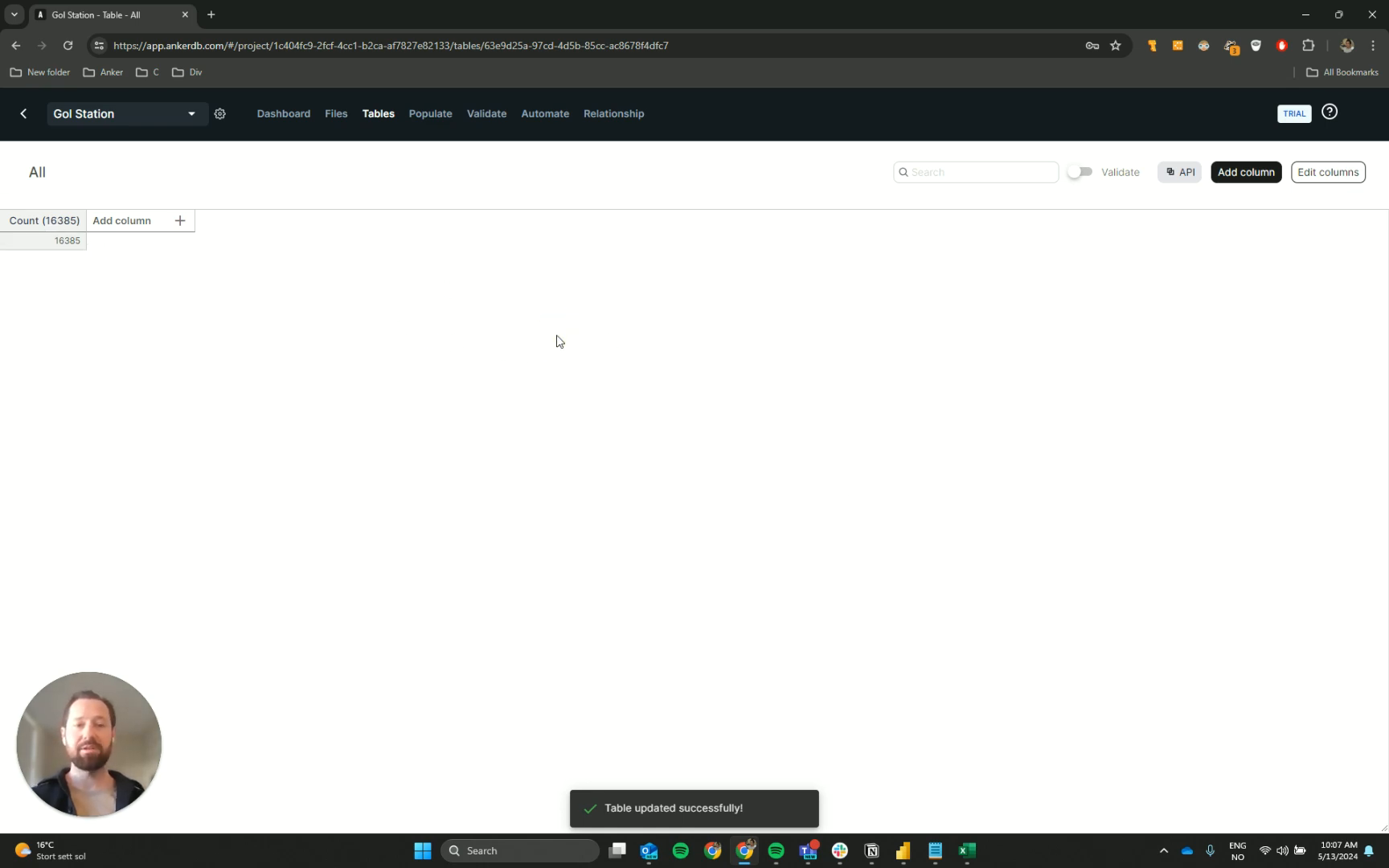
# Add the core File Name property as the first column of the table
pyautogui.click(180, 221)
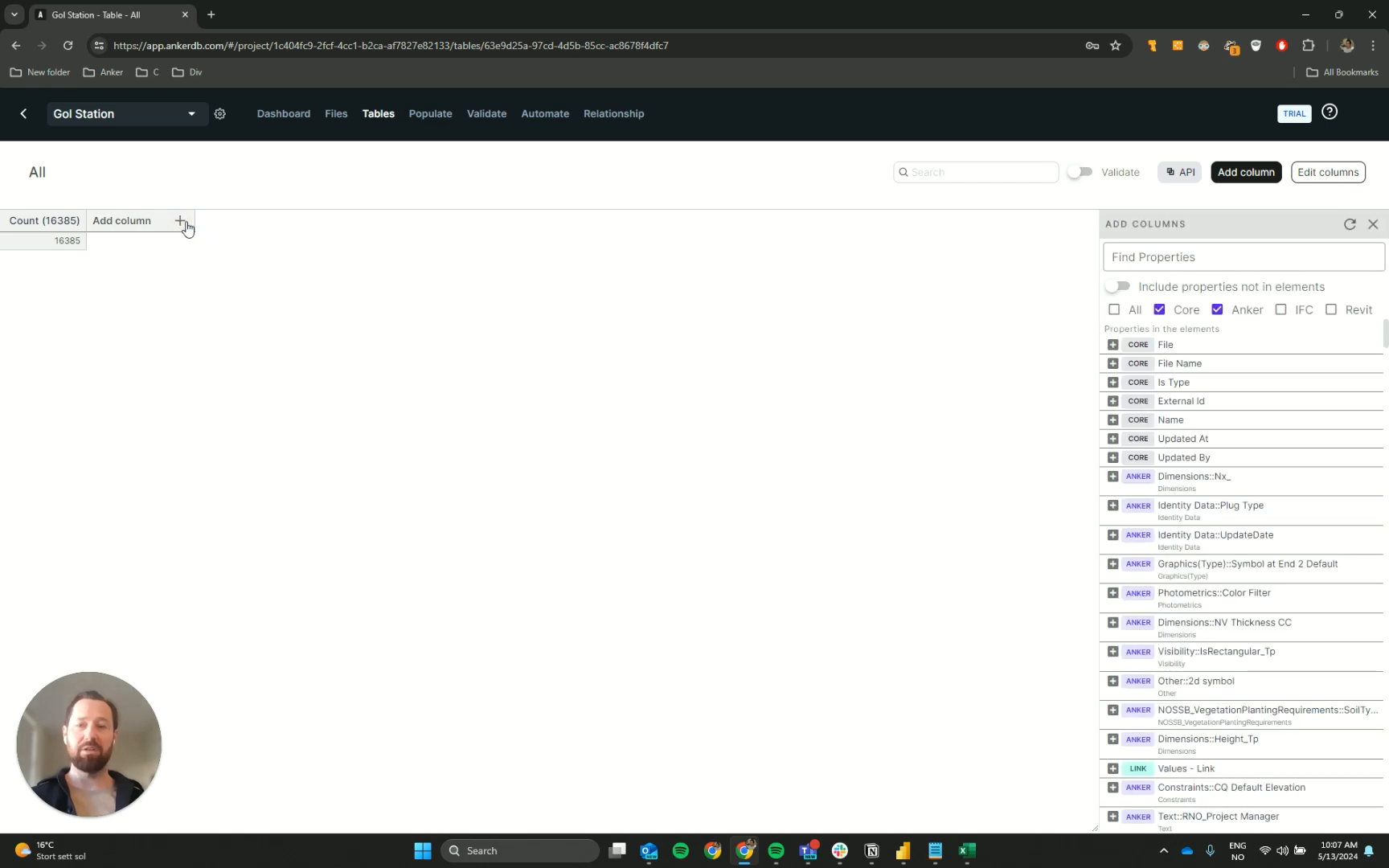
pyautogui.click(1112, 366)
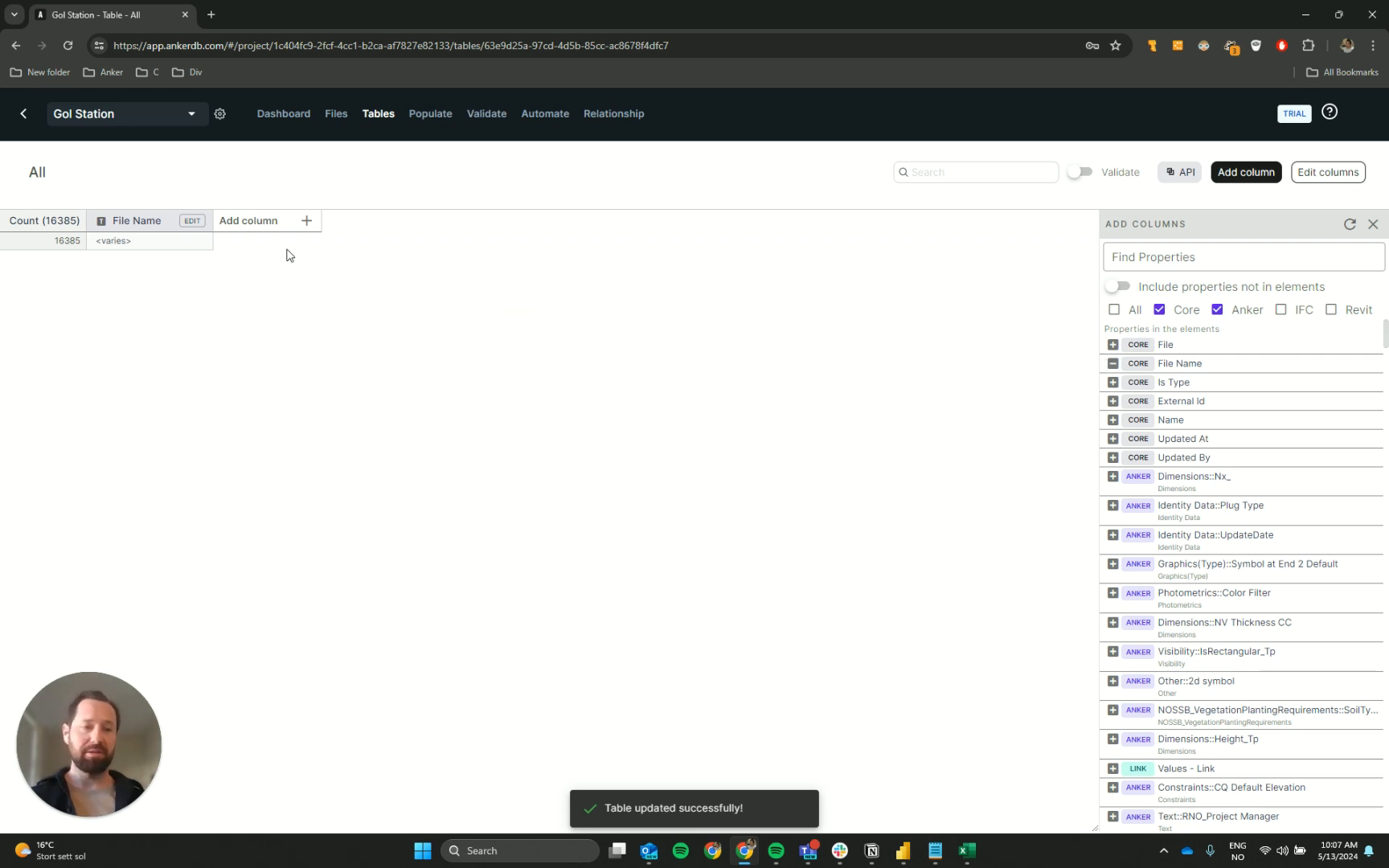
pyautogui.moveTo(101, 241); pyautogui.dragTo(137, 244)
pyautogui.click(116, 265)
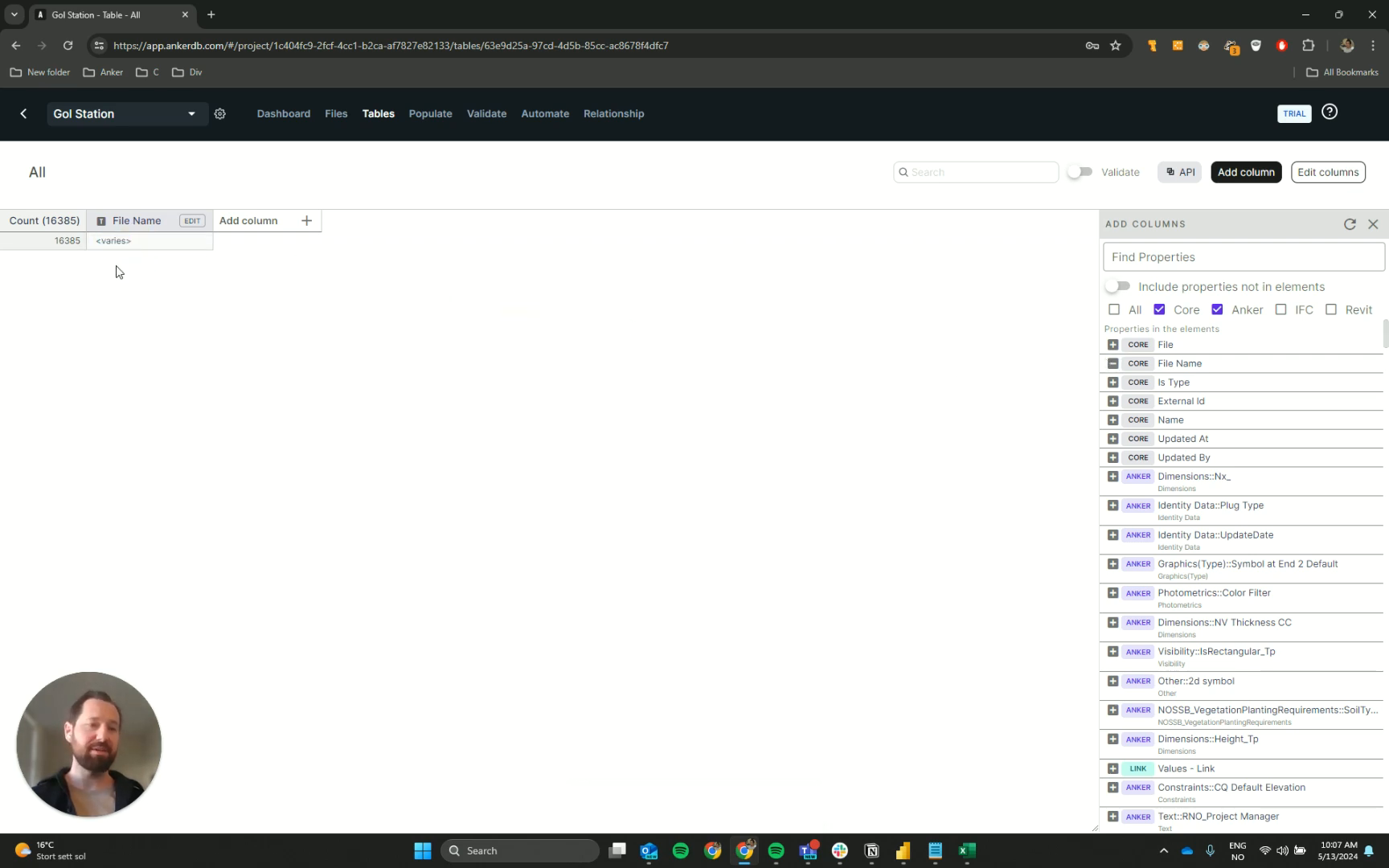
# Expand the values of the File Name column and widen it to fit the full file names
pyautogui.click(193, 222)
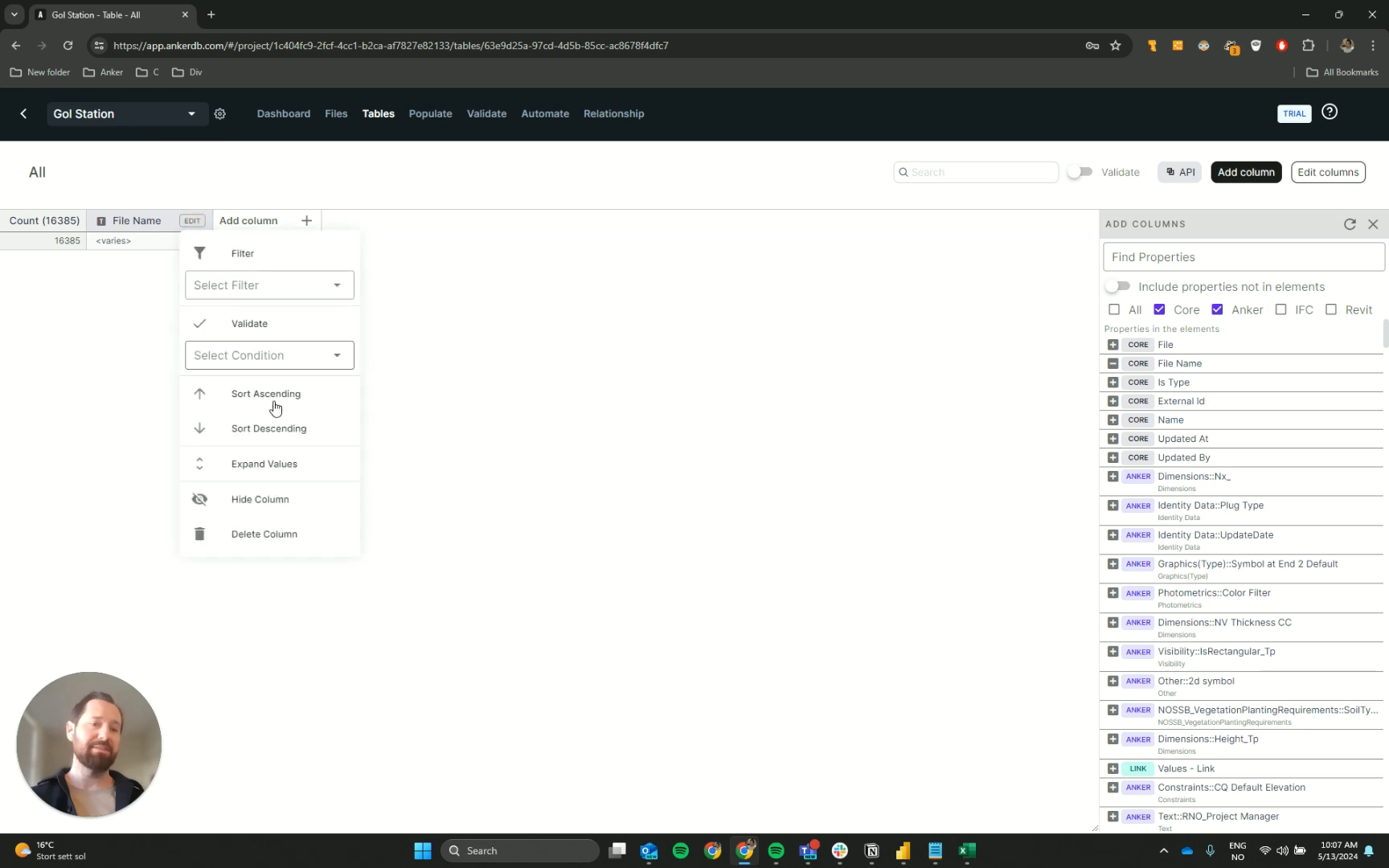
pyautogui.click(284, 472)
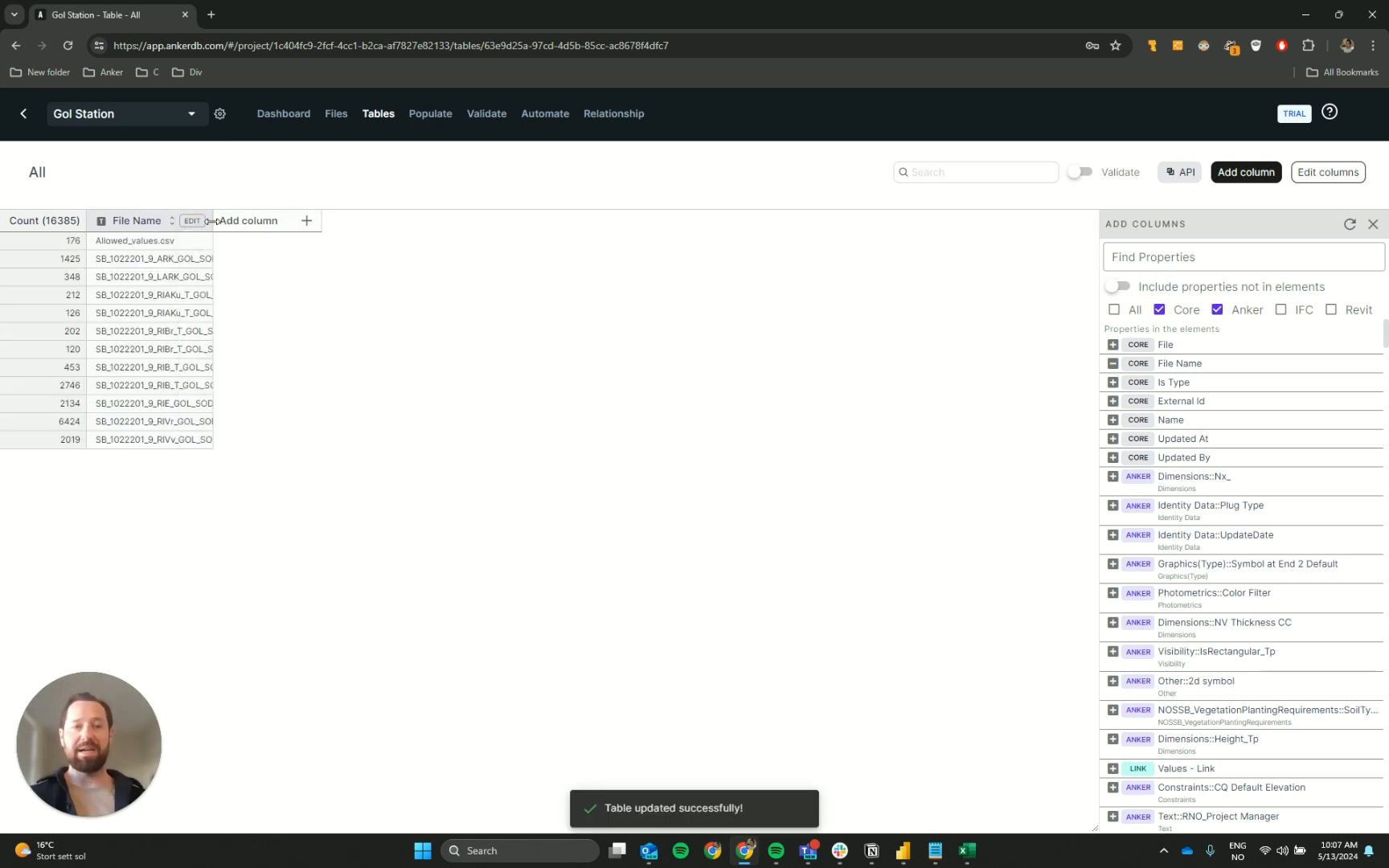
pyautogui.moveTo(214, 222); pyautogui.dragTo(349, 225)
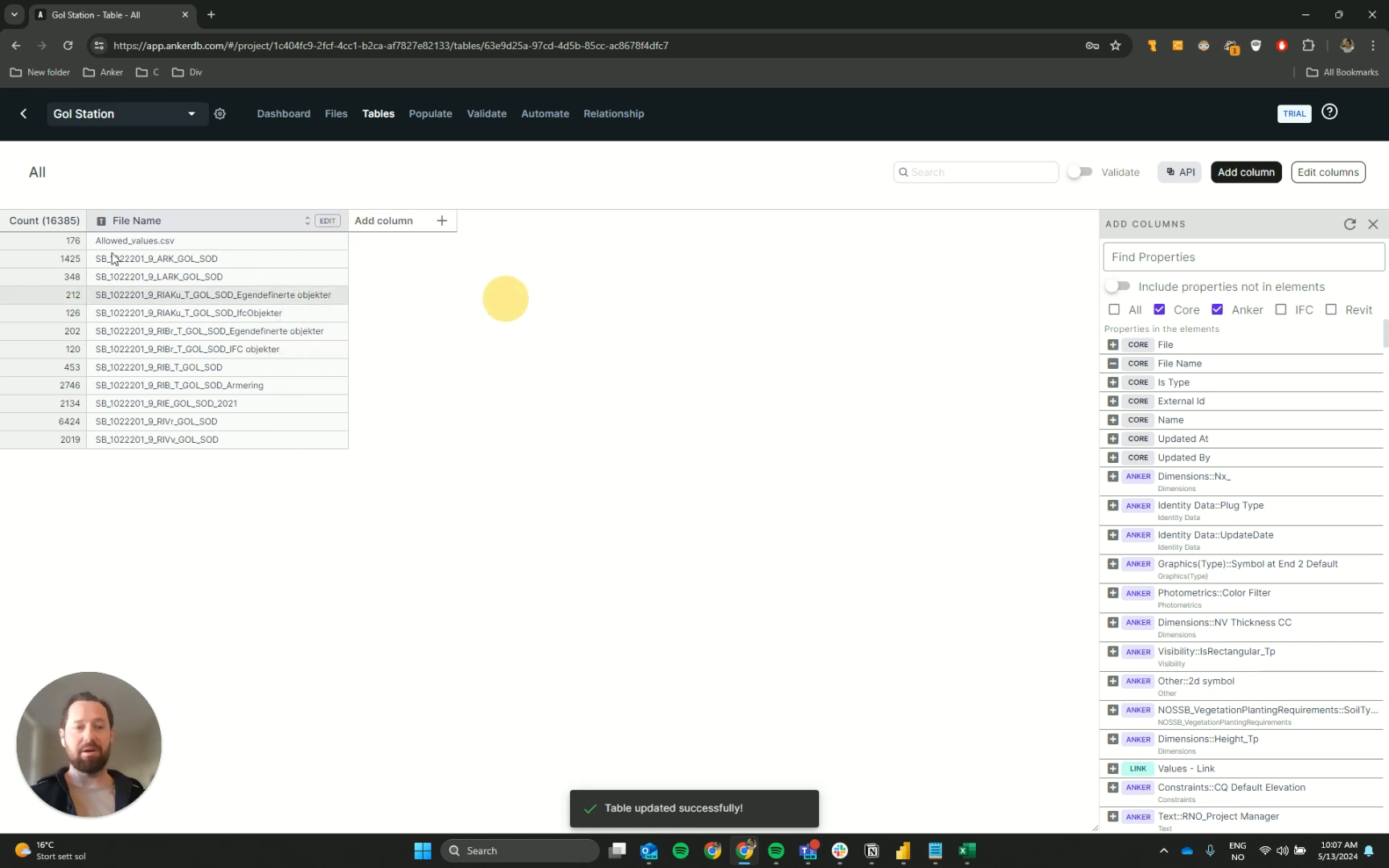
pyautogui.click(502, 285)
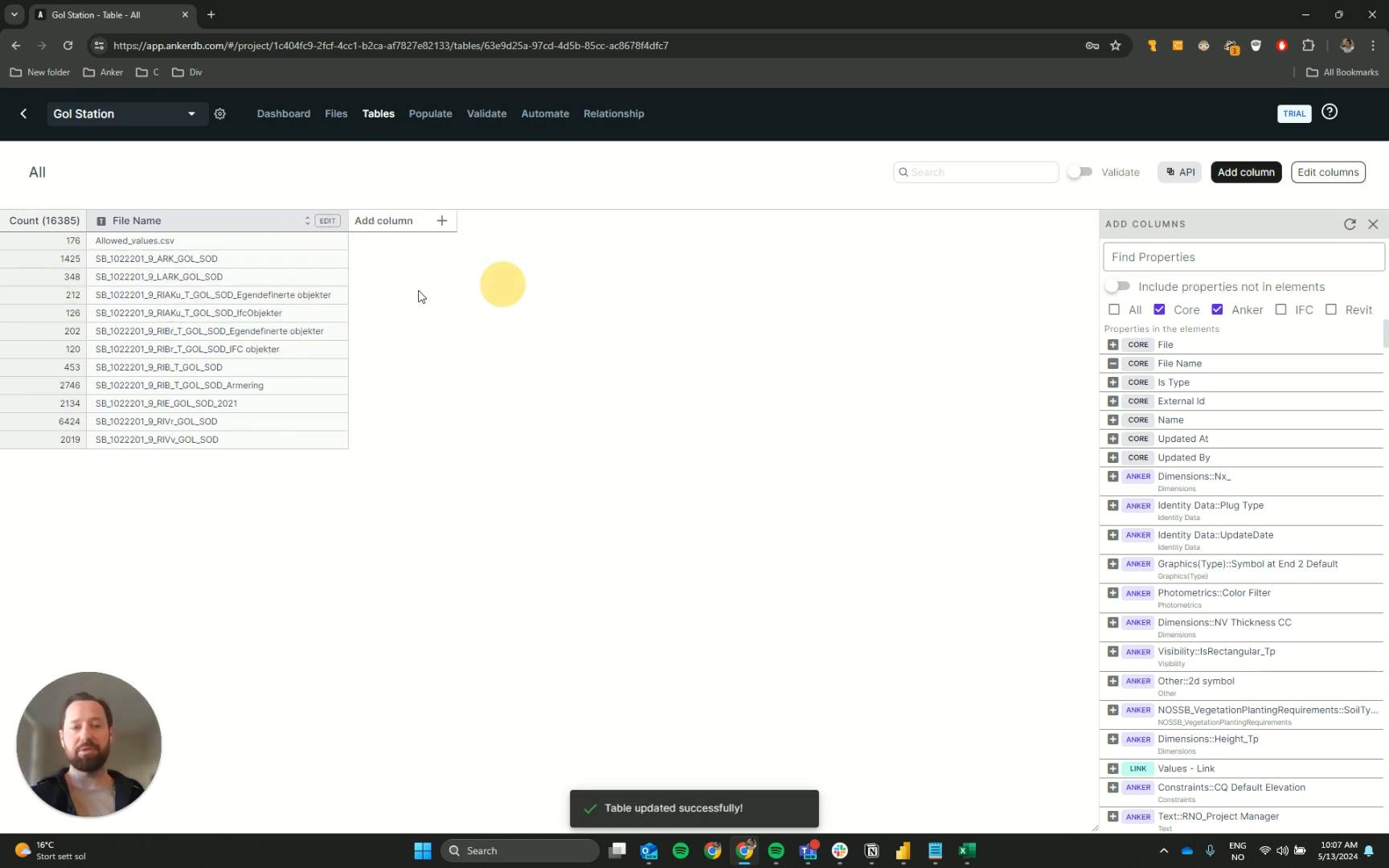
pyautogui.moveTo(94, 241); pyautogui.dragTo(178, 242)
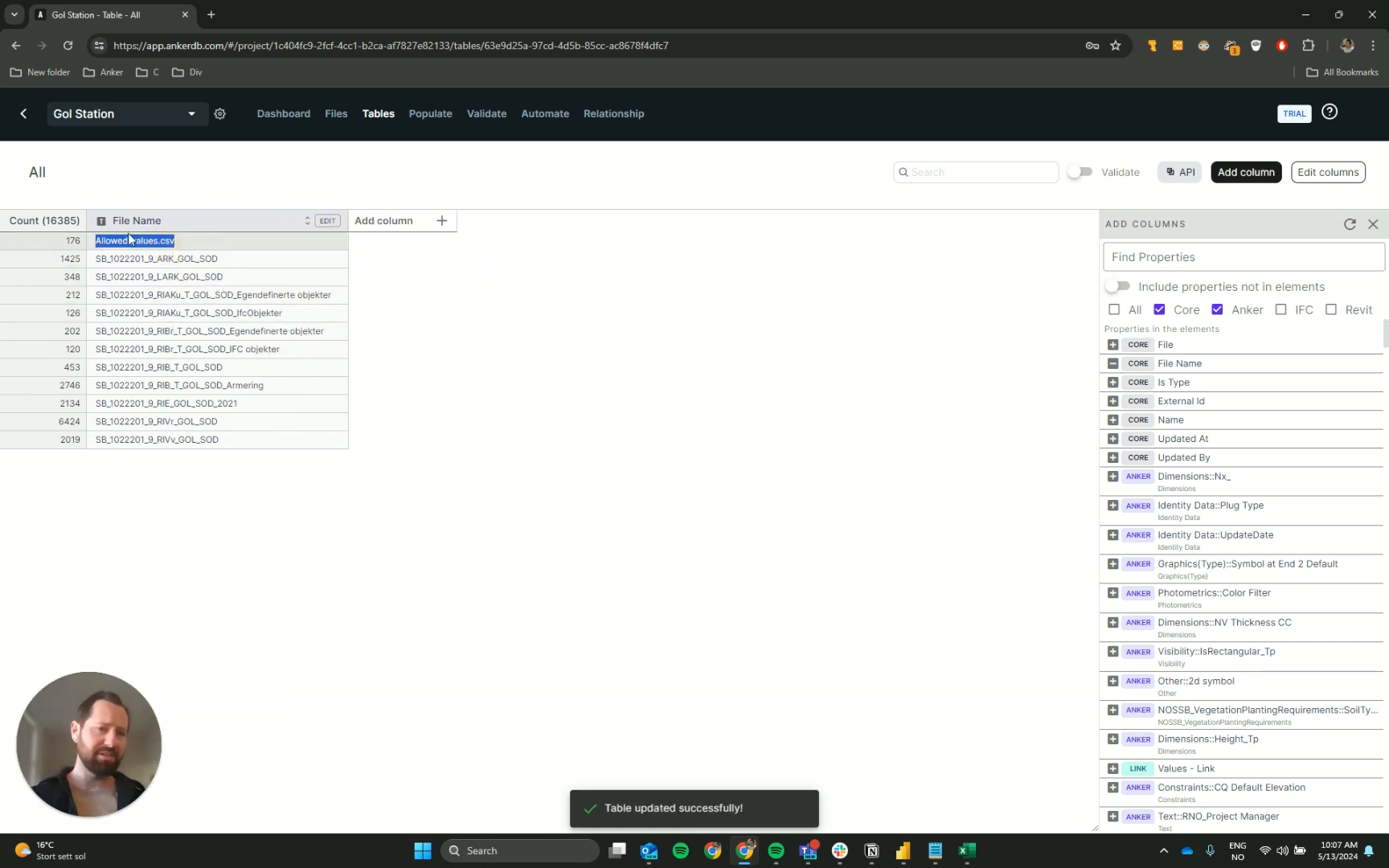
pyautogui.click(492, 298)
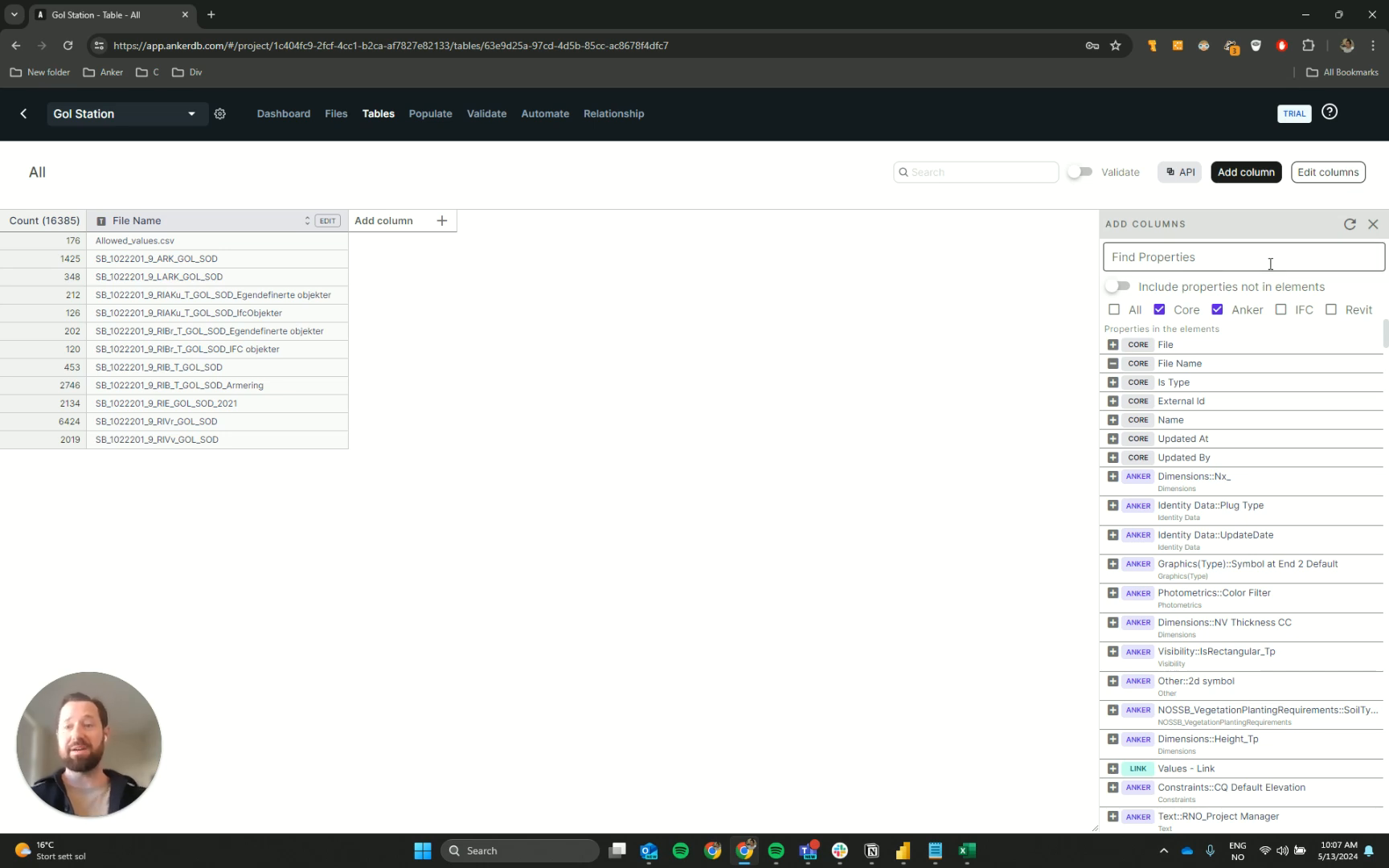
# Include IFC properties in the property list, search for "ifc entity" and add IFC Entity as a column
pyautogui.click(1284, 313)
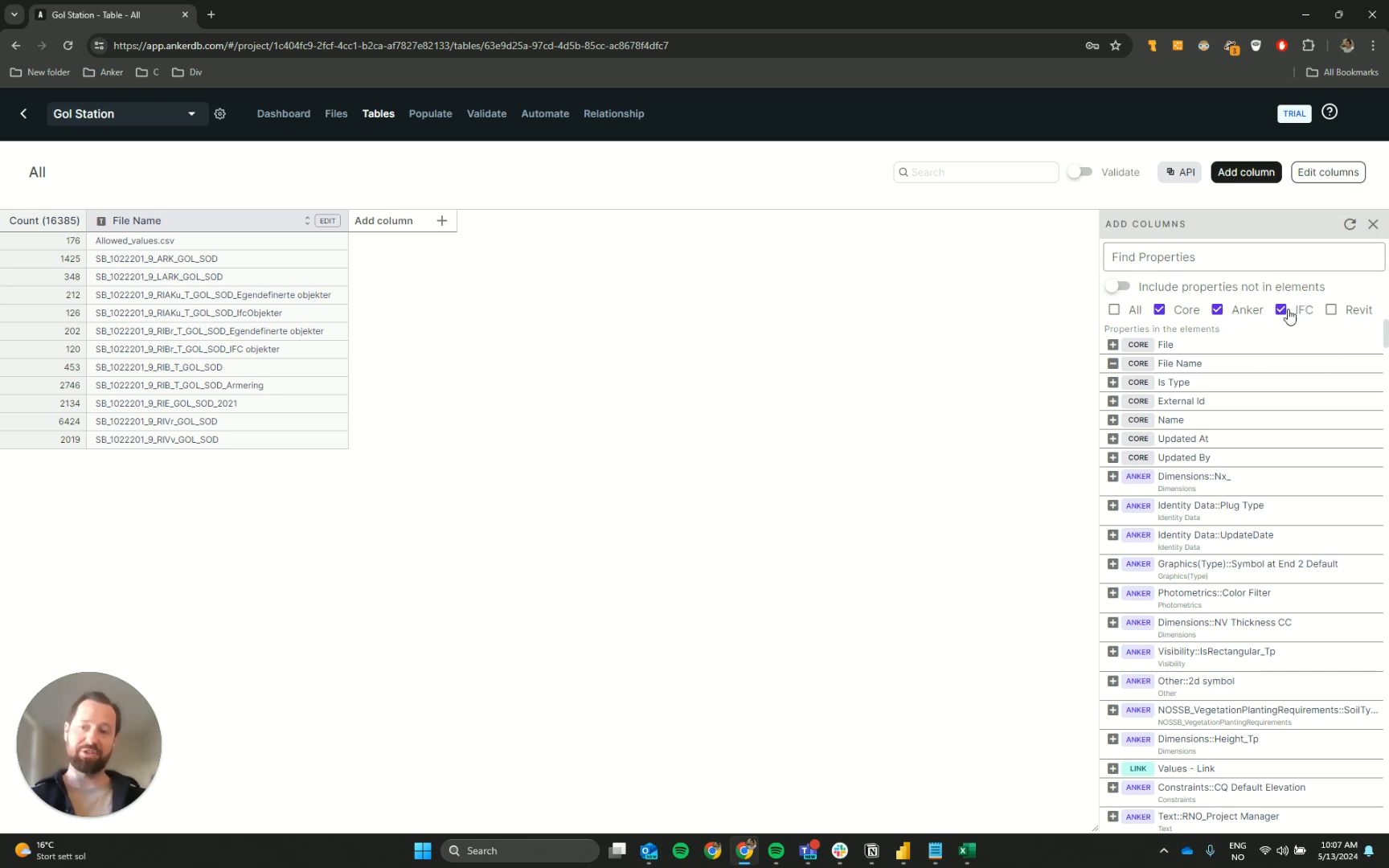
pyautogui.click(1245, 244)
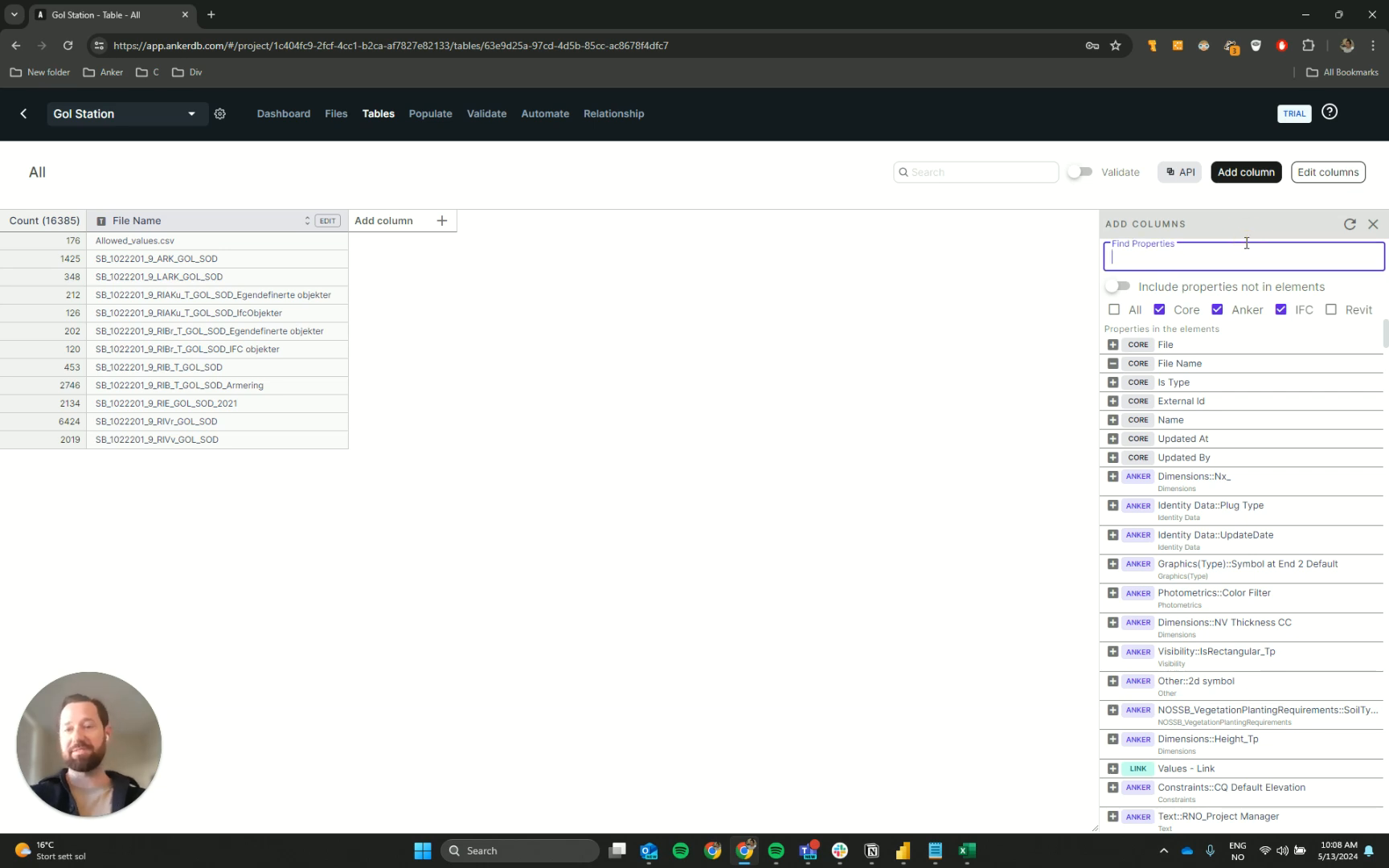
pyautogui.write('if ce')
pyautogui.press('BackSpace')
pyautogui.press('BackSpace')
pyautogui.press('BackSpace')
pyautogui.write('c entity')
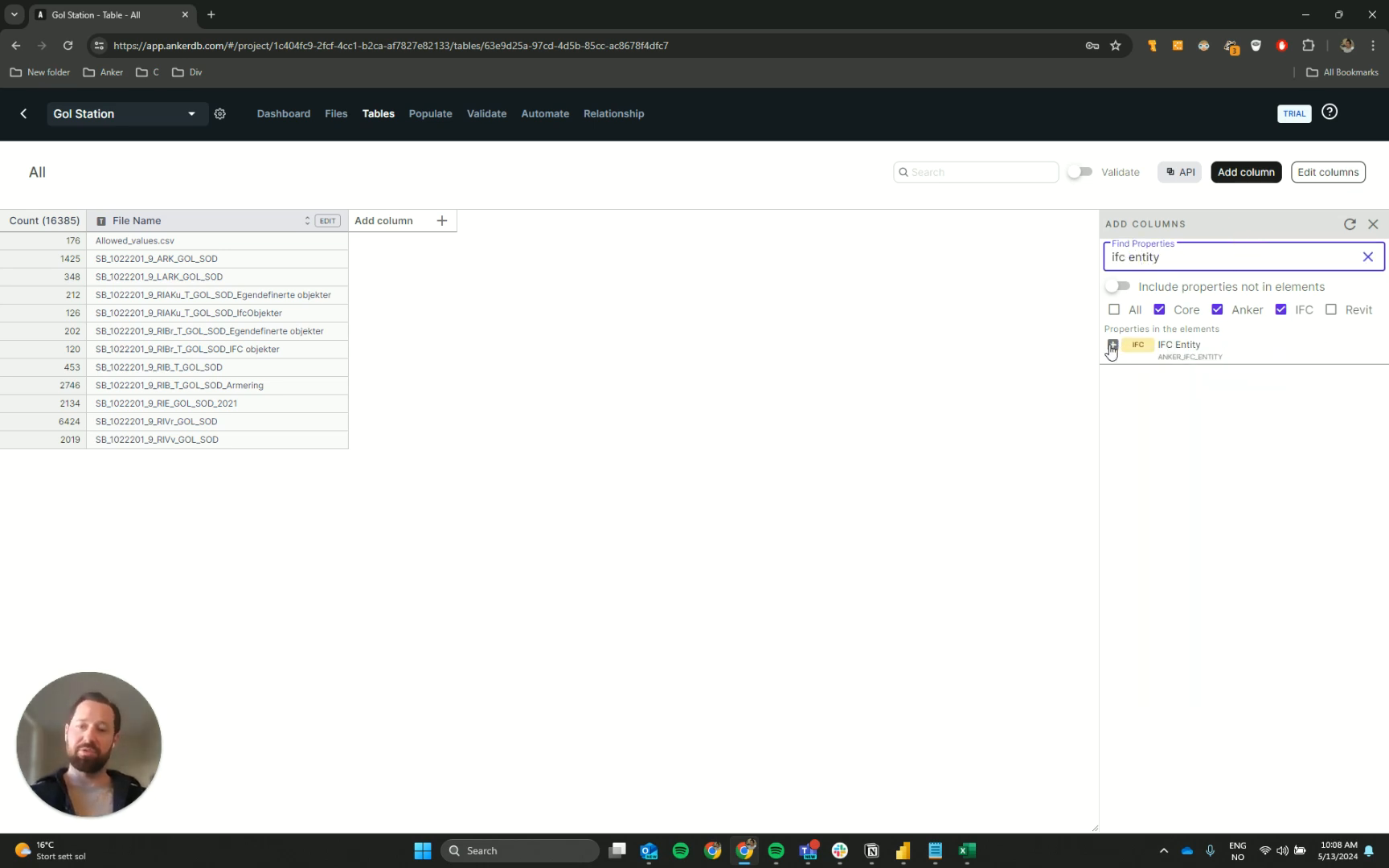
pyautogui.click(1113, 345)
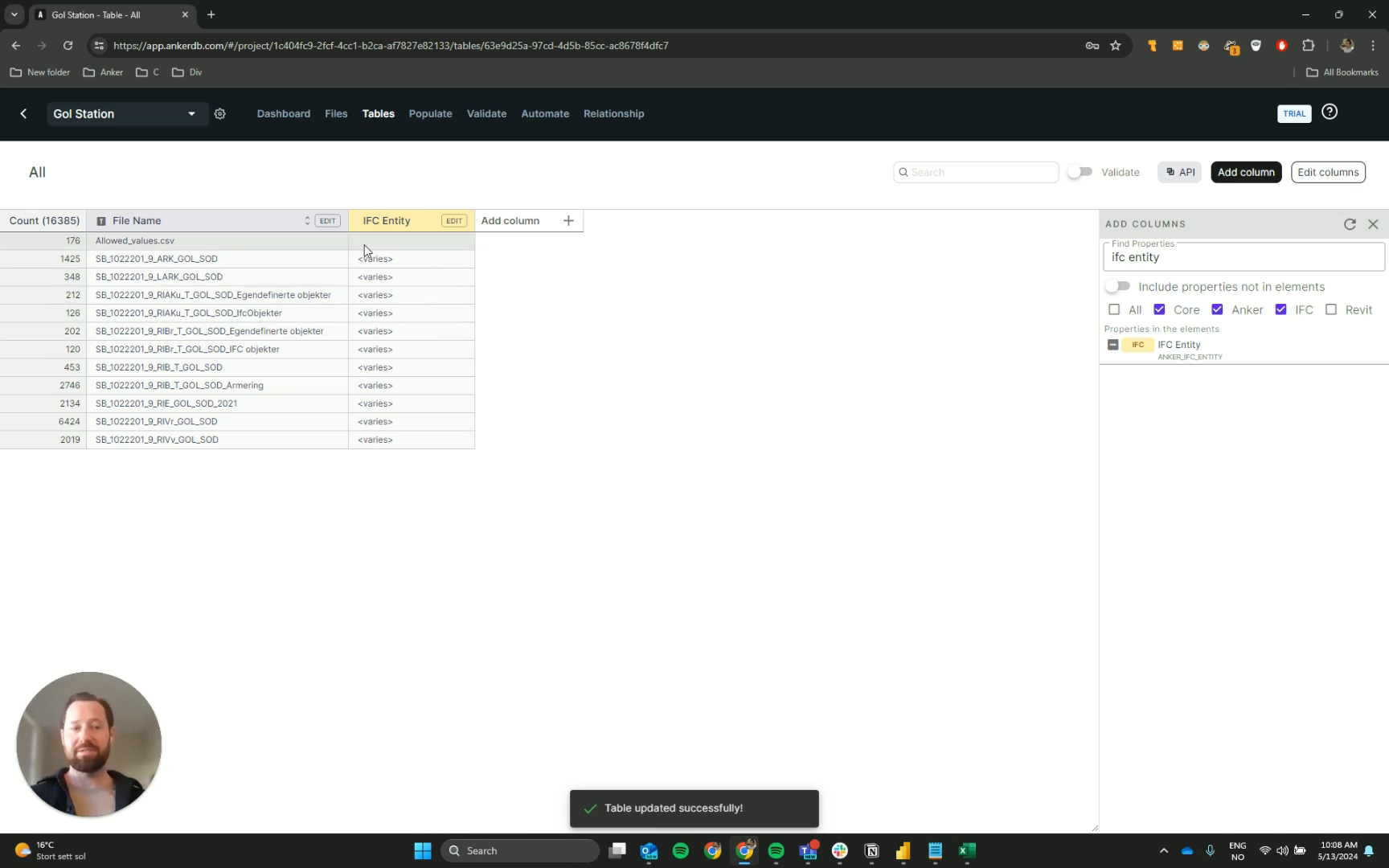
# Expand the values of the IFC Entity column
pyautogui.click(454, 221)
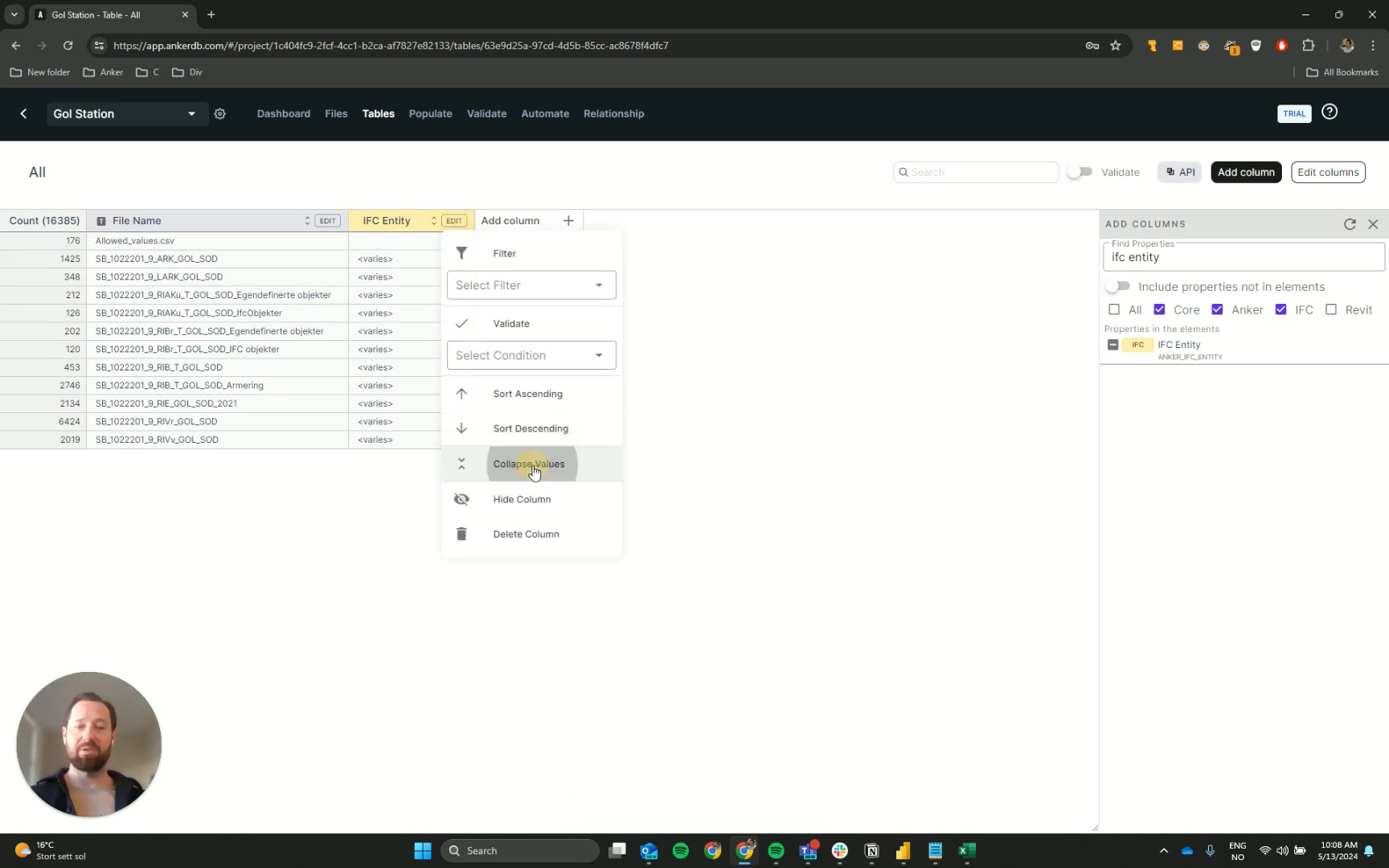
pyautogui.click(529, 464)
pyautogui.click(745, 347)
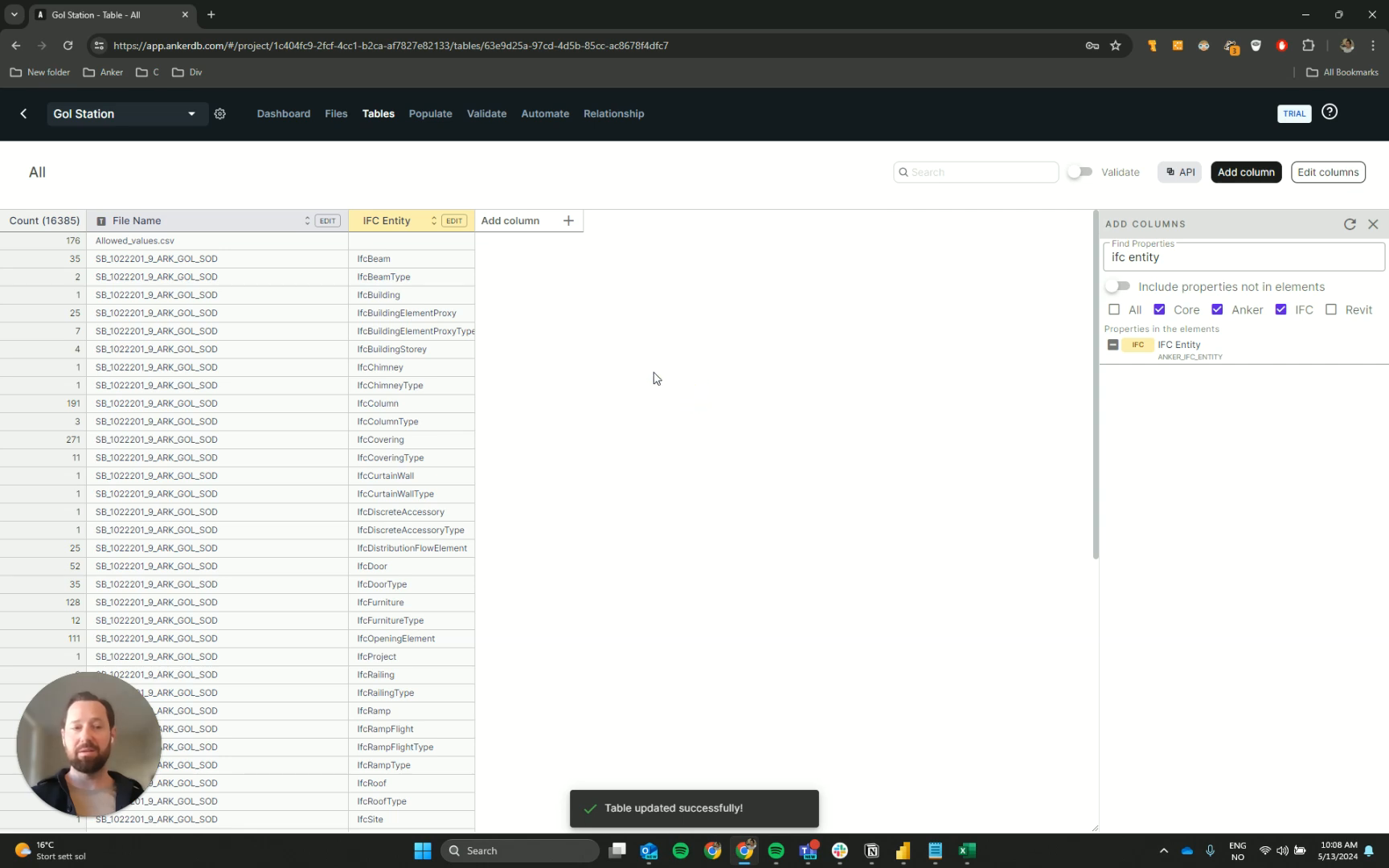
# Clear the property search, refresh the list of available properties and search it for "nossb"
pyautogui.click(1371, 259)
pyautogui.click(1260, 259)
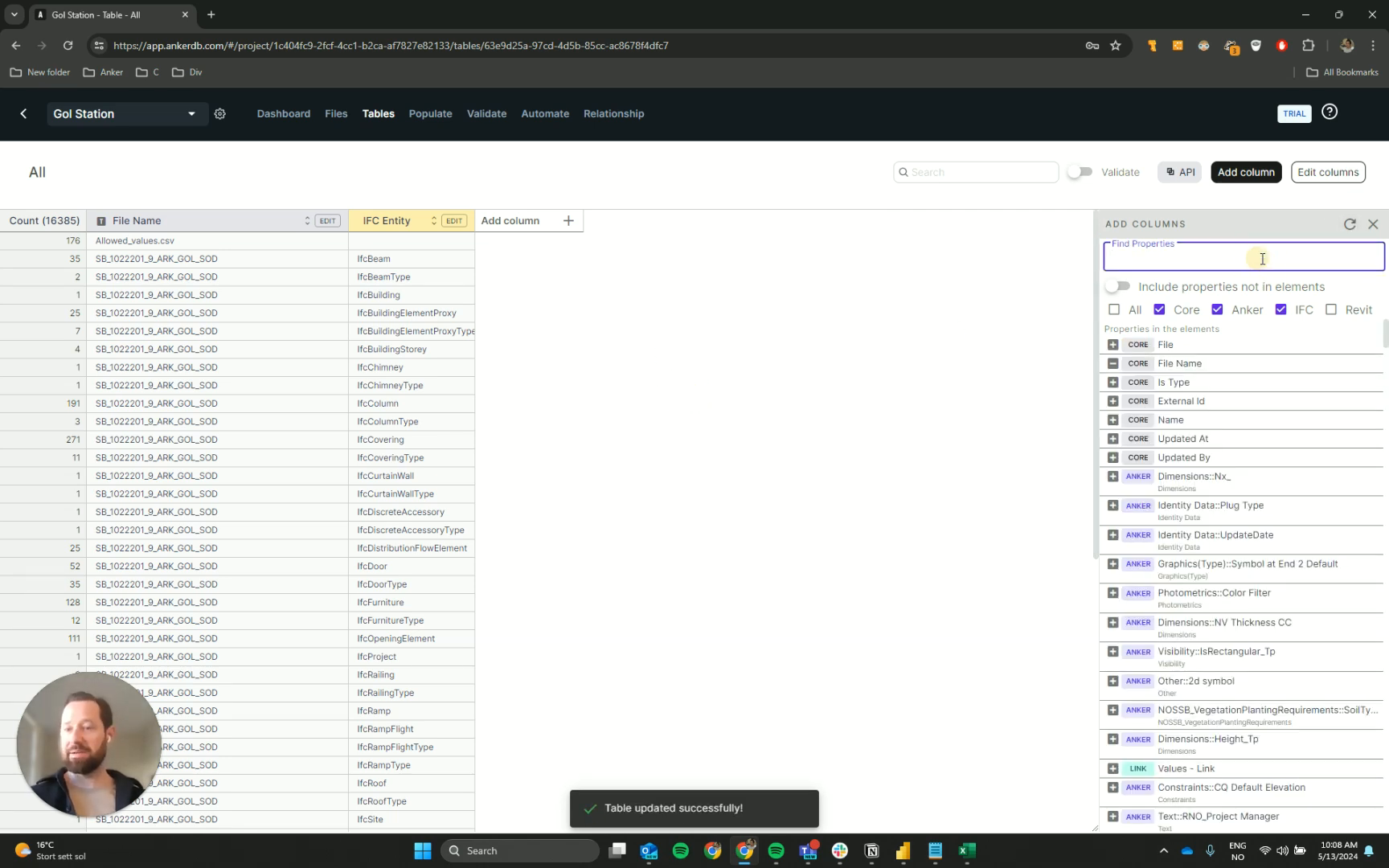
pyautogui.click(1350, 226)
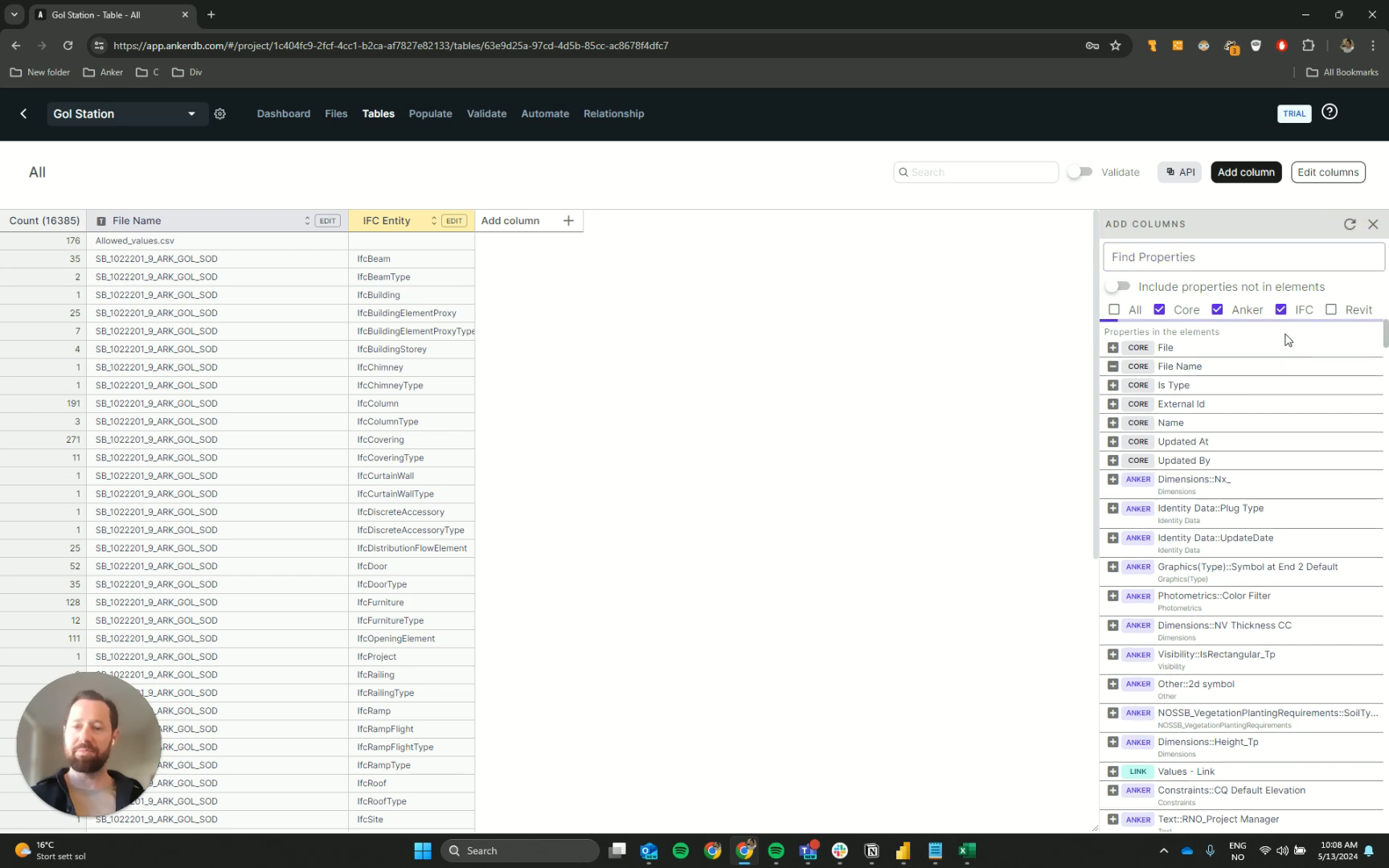
pyautogui.click(1223, 258)
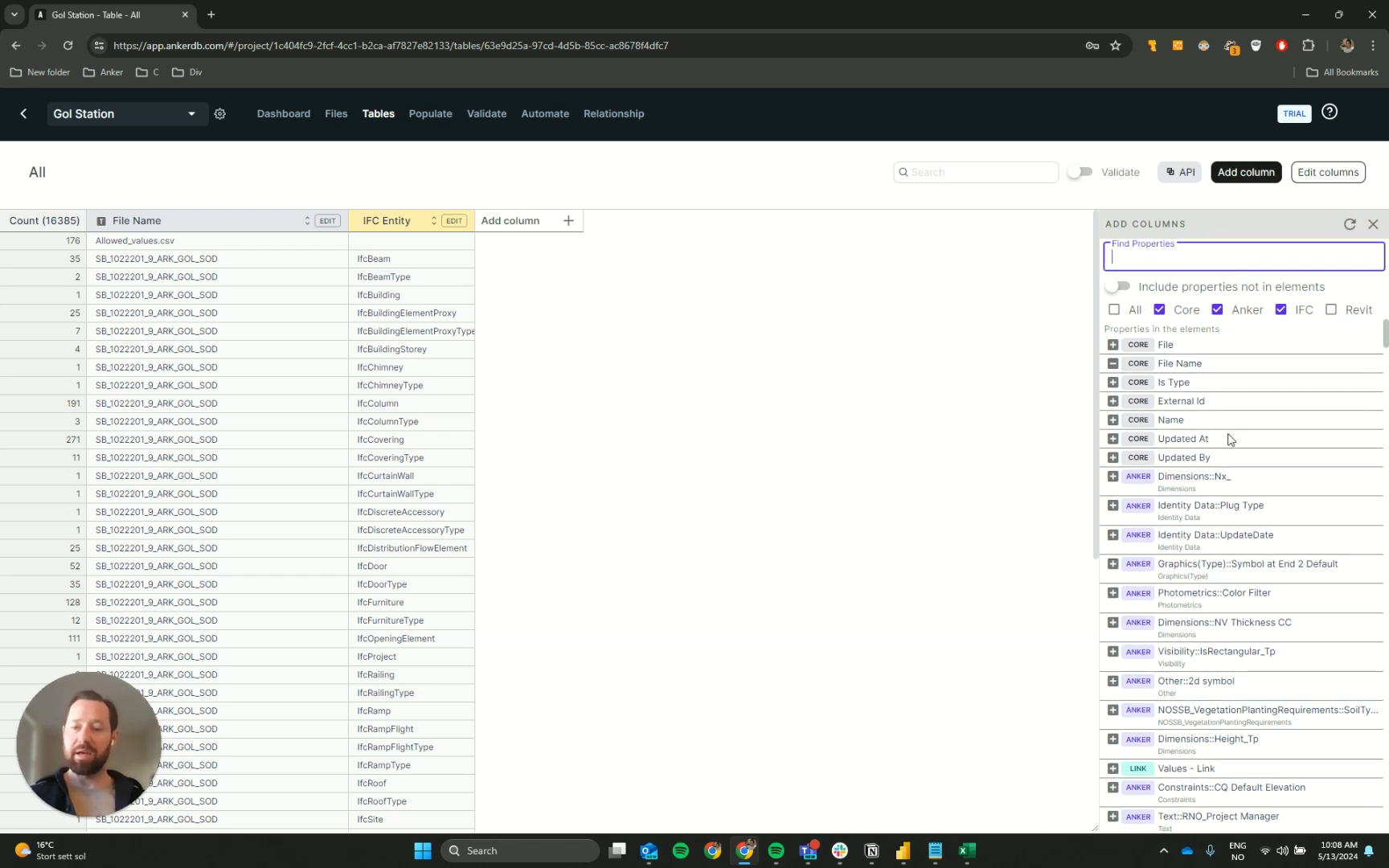
pyautogui.scroll(-3, 1227, 442)
pyautogui.scroll(-5, 1212, 392)
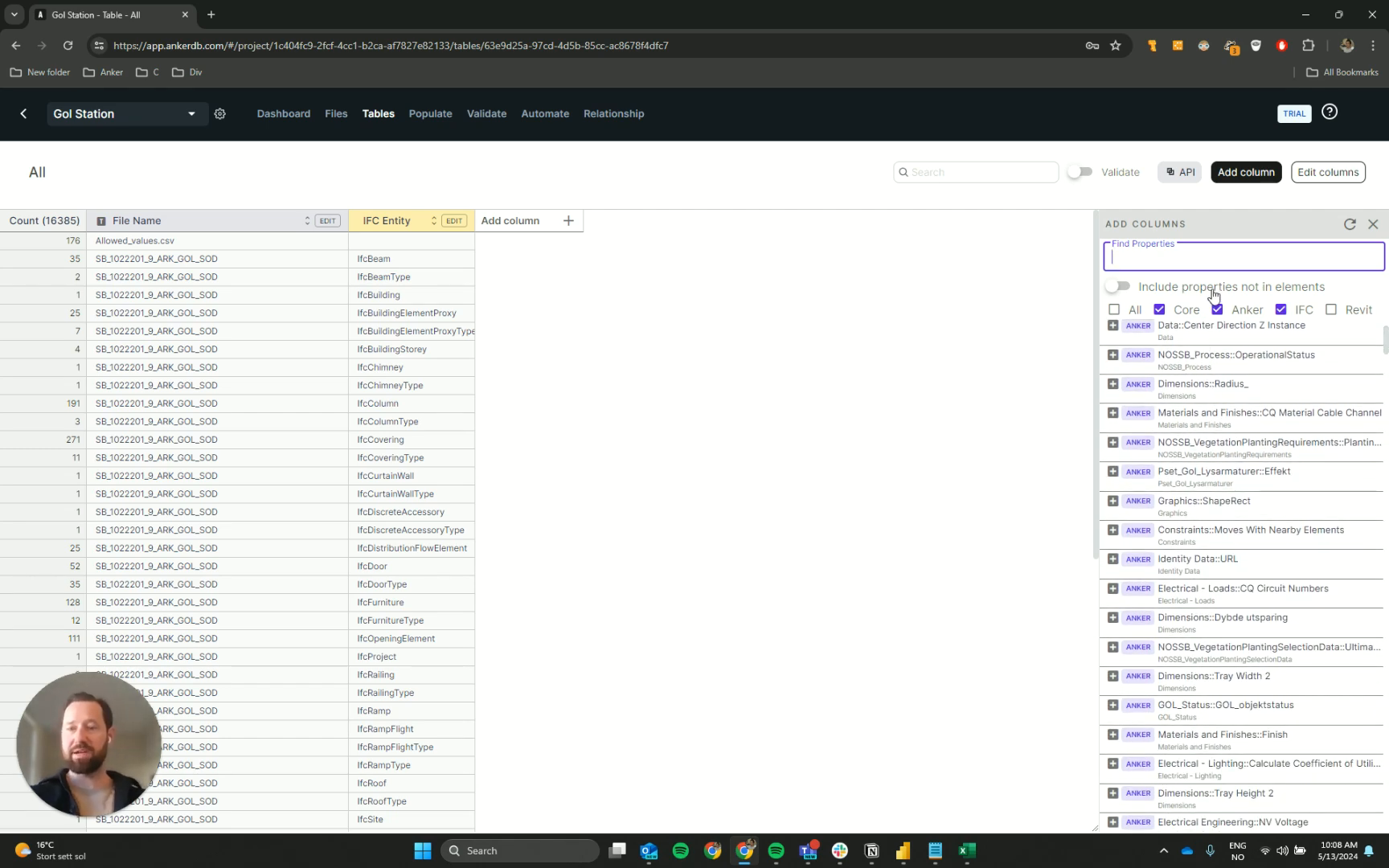
pyautogui.write('nossb')
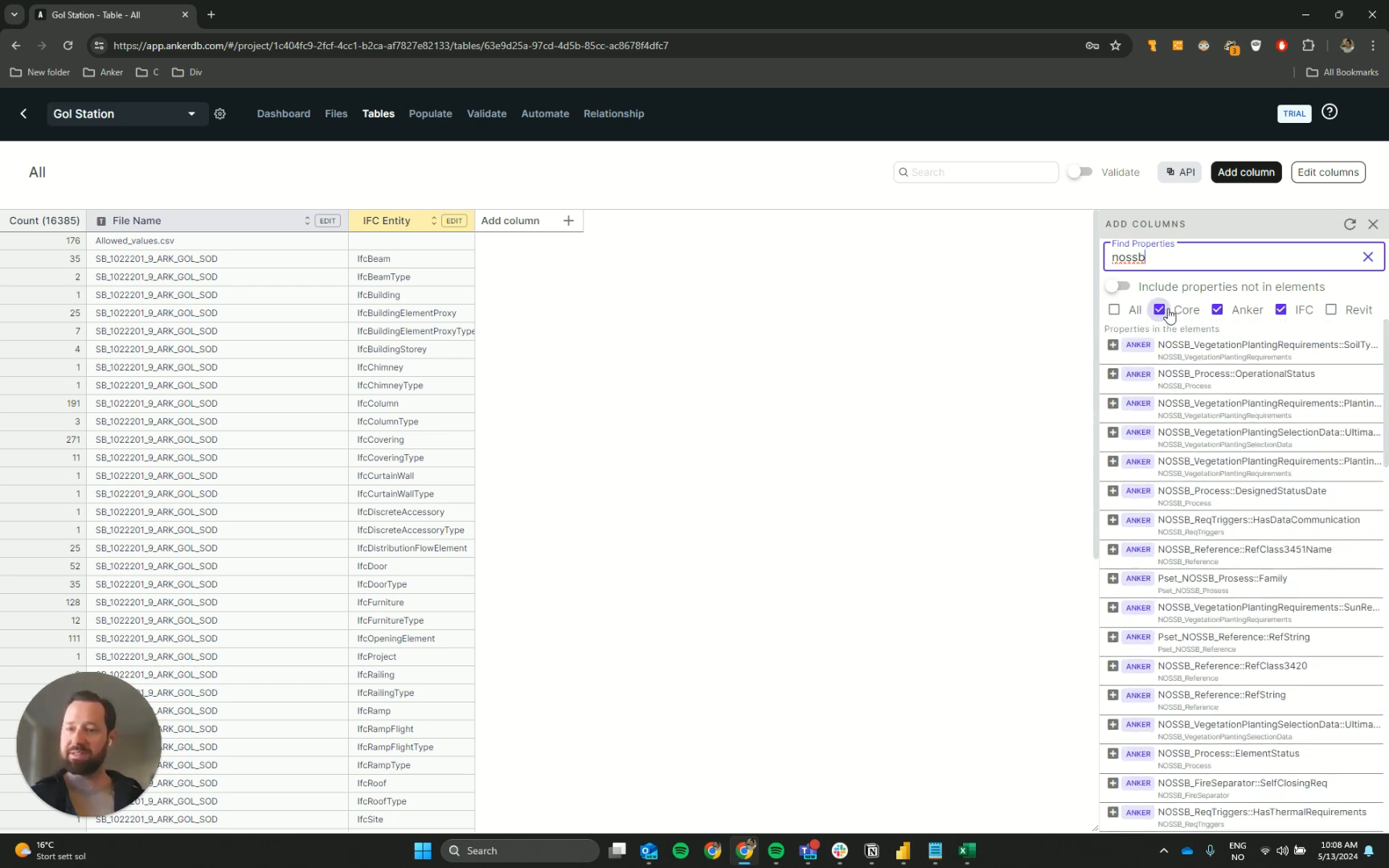
# Add columns for NOSSB_Process::OperationalStatus, NOSSB_Reference::RefClass3451Name, Pset_NOSSB_Reference::RefString and NOSSB_Reference::RefString, then close the property list
pyautogui.click(1112, 374)
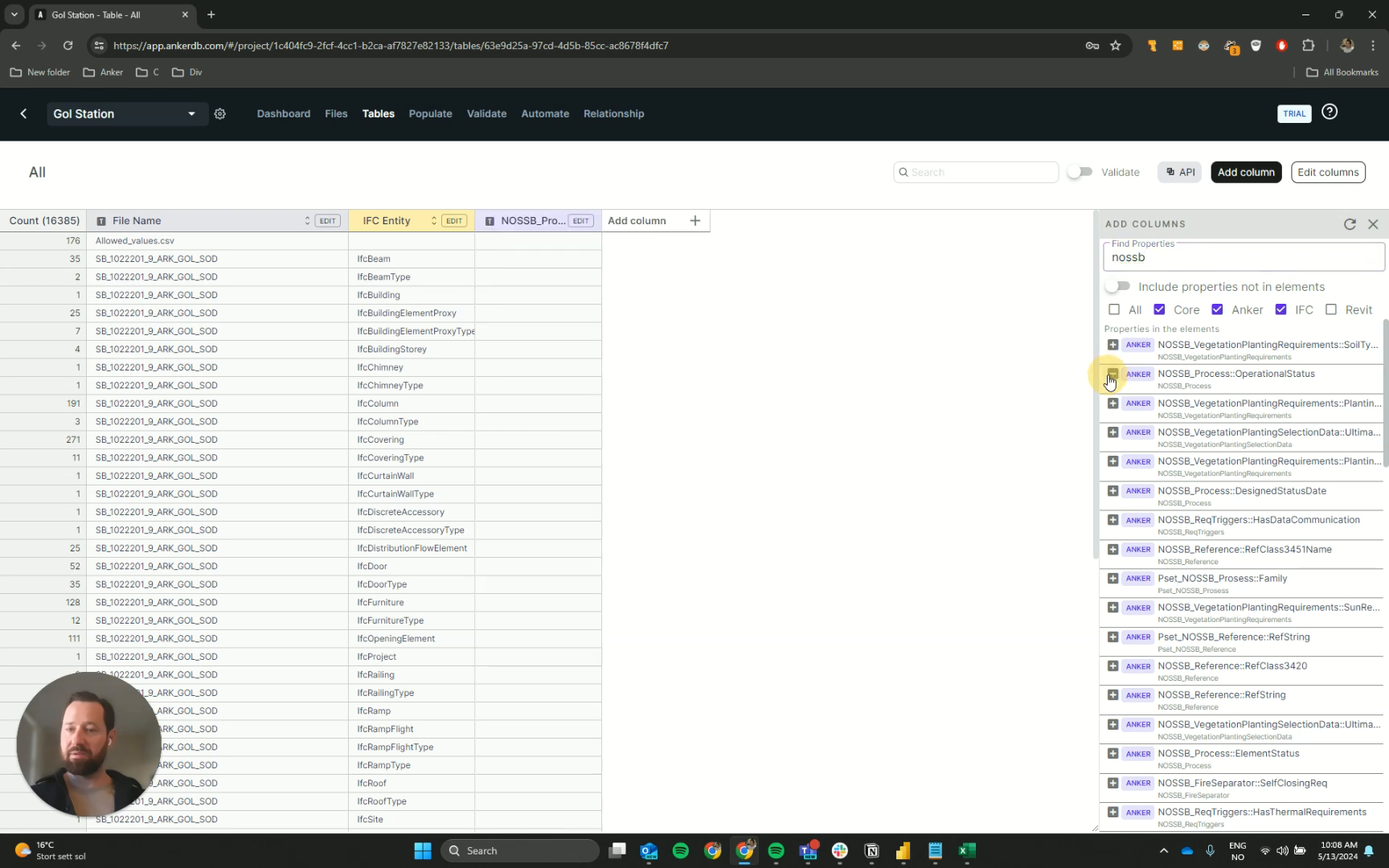
pyautogui.click(1114, 550)
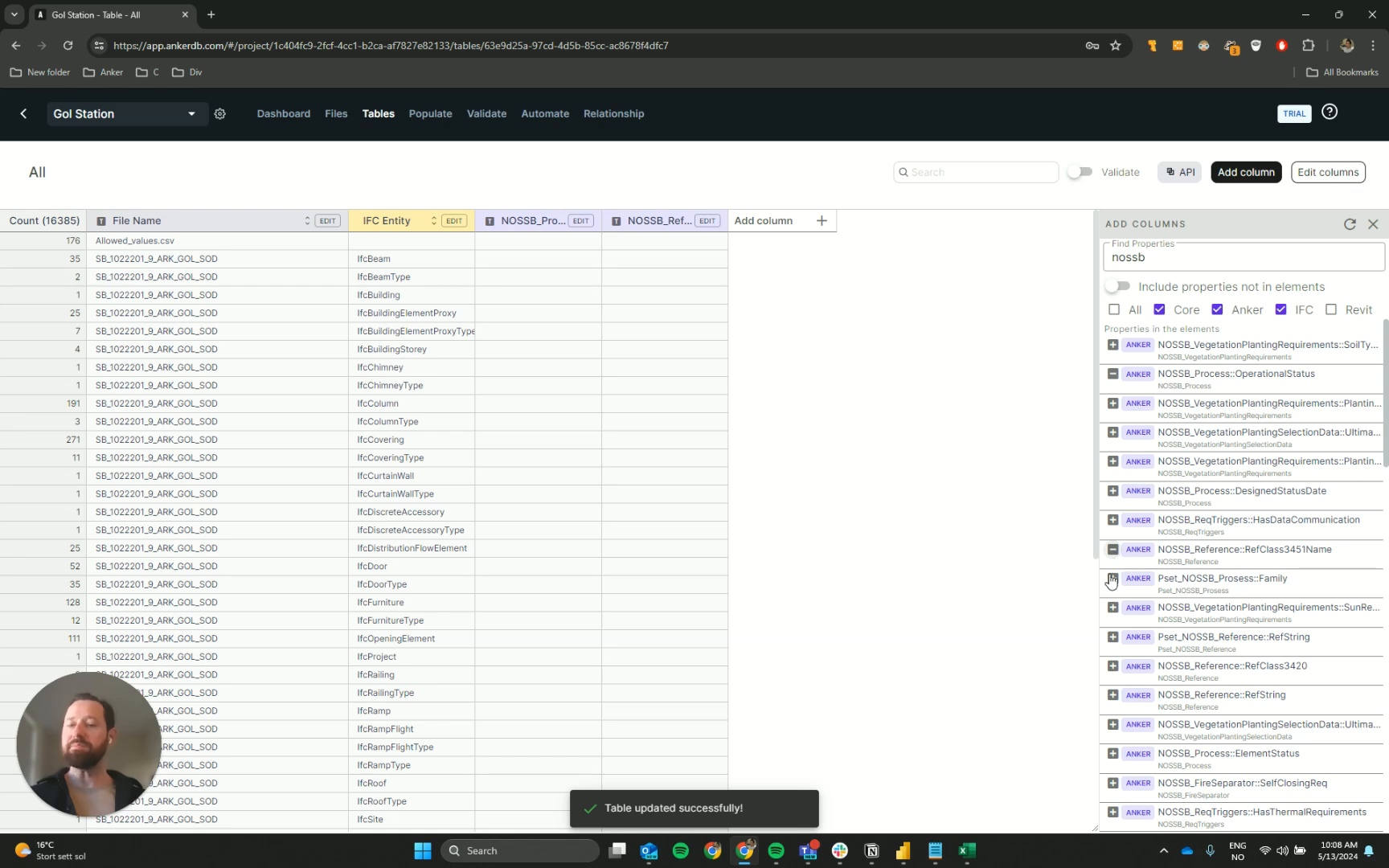
pyautogui.click(1113, 638)
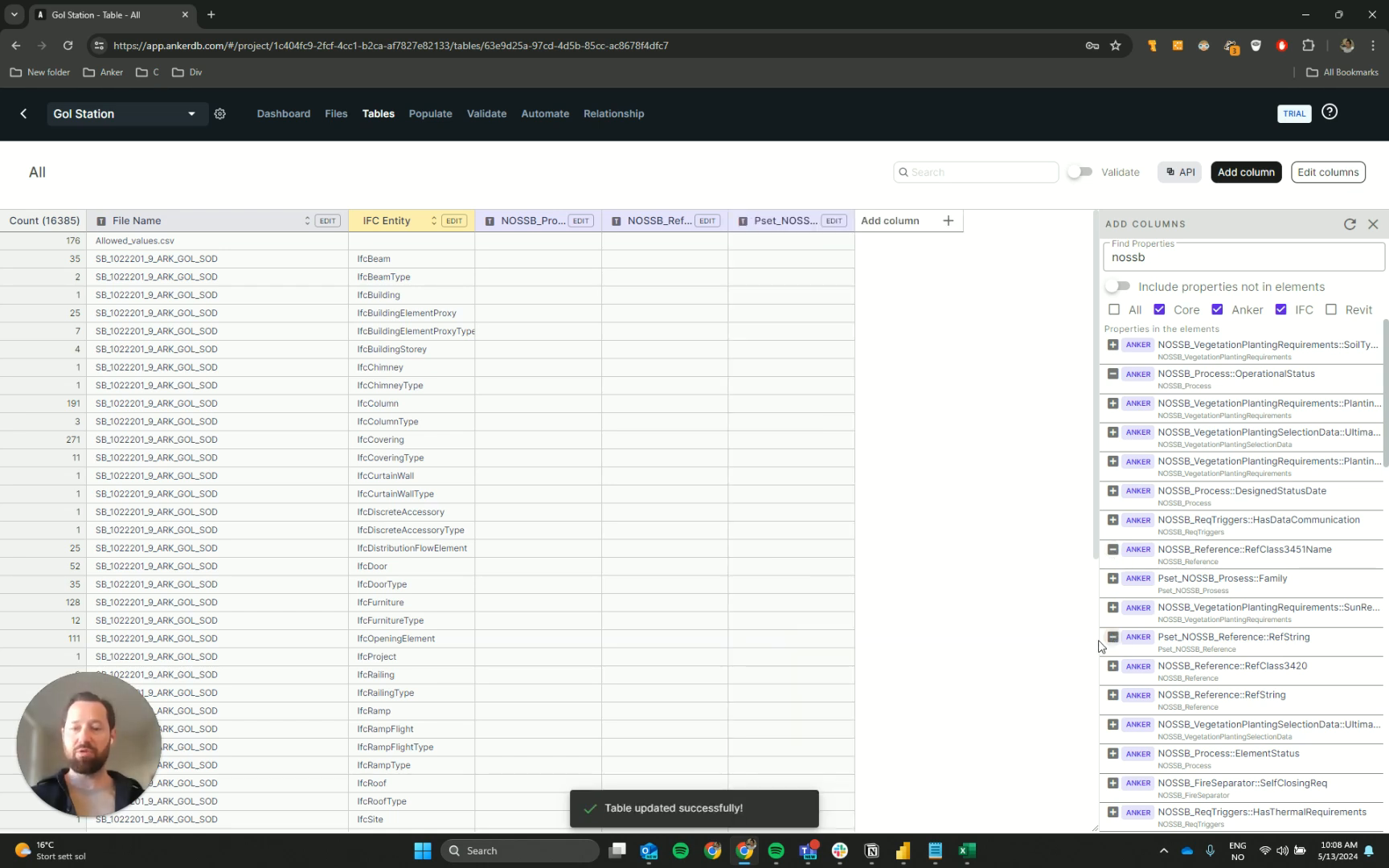
pyautogui.click(1114, 697)
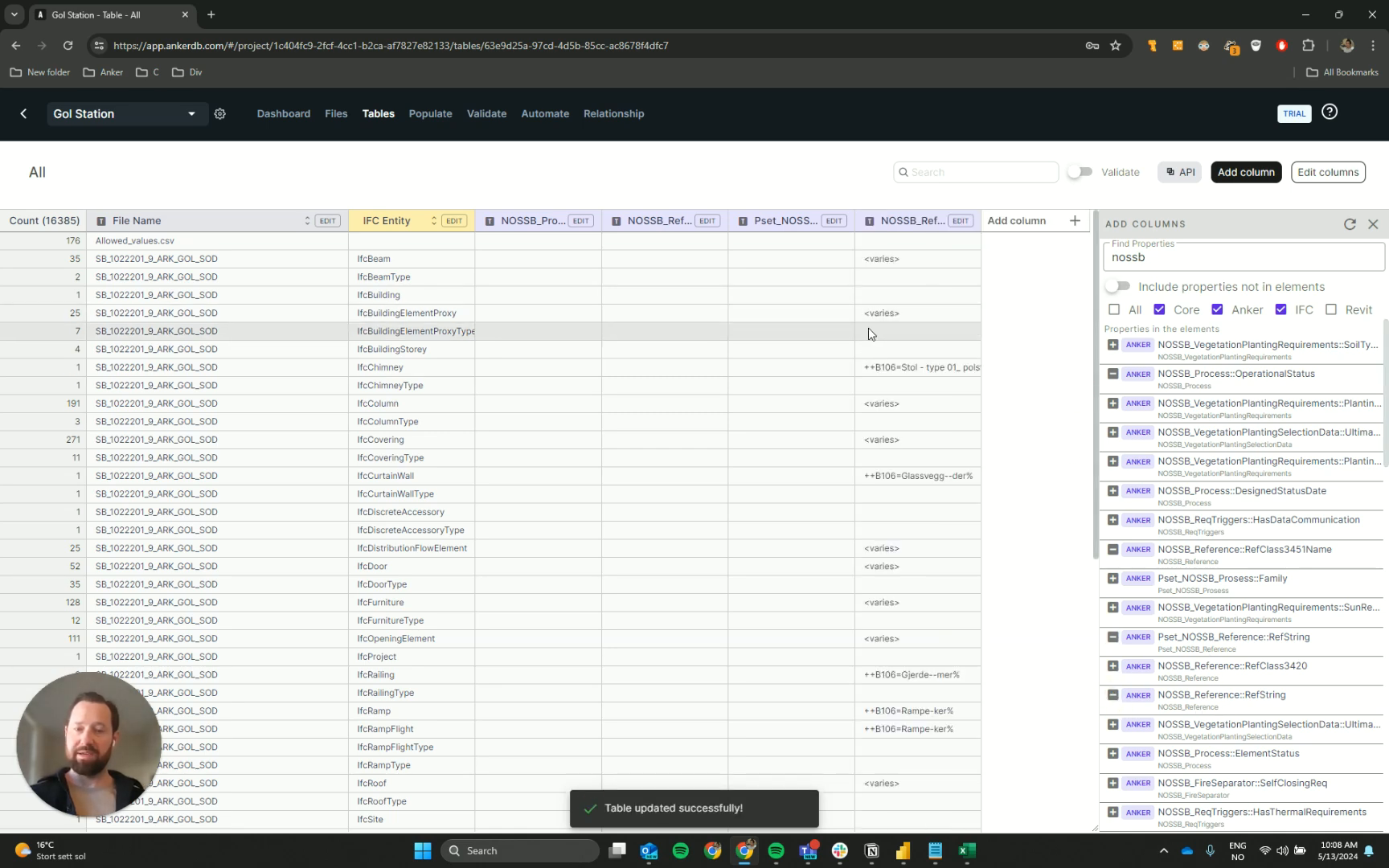
pyautogui.scroll(-7, 864, 342)
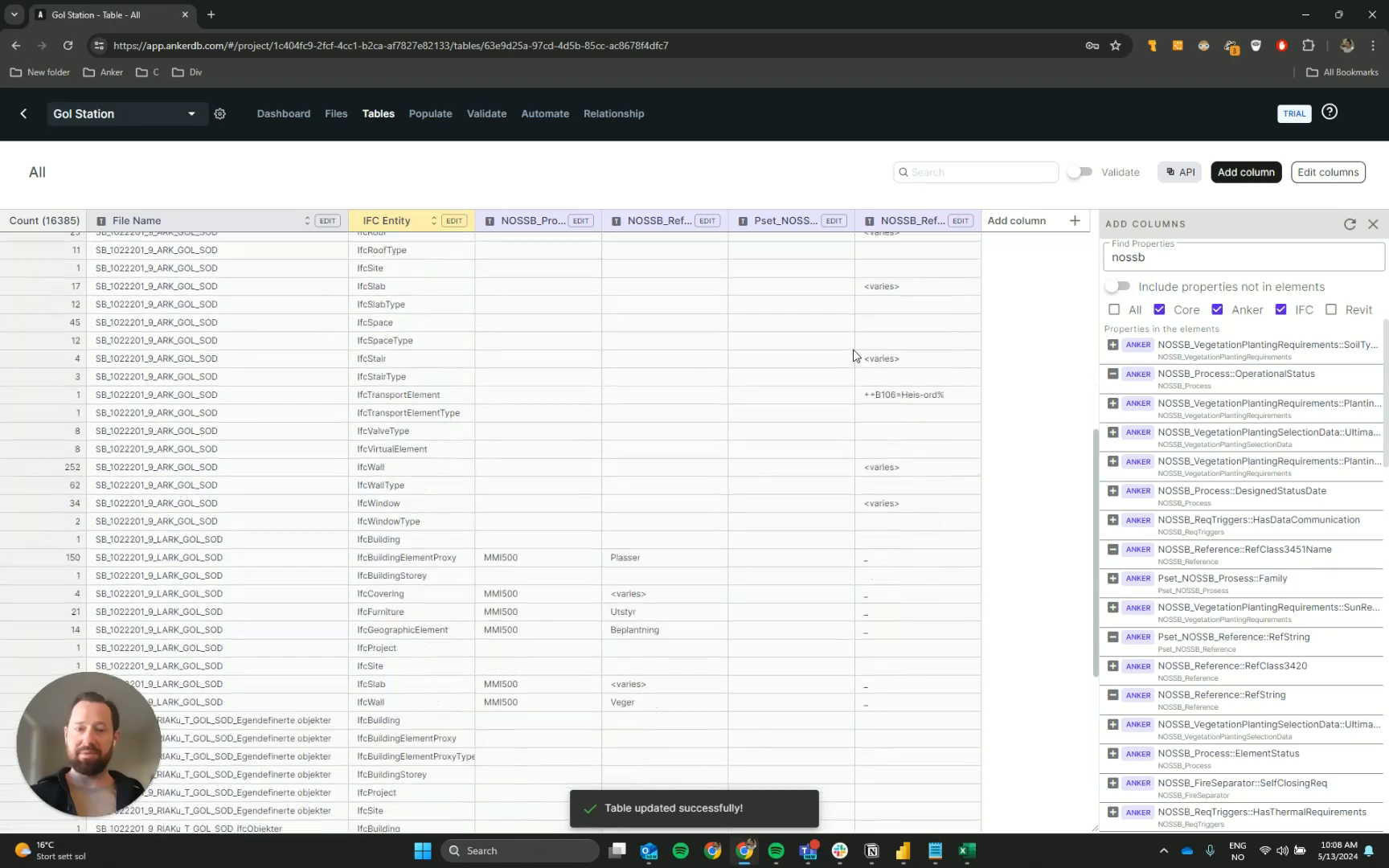
pyautogui.scroll(-7, 853, 356)
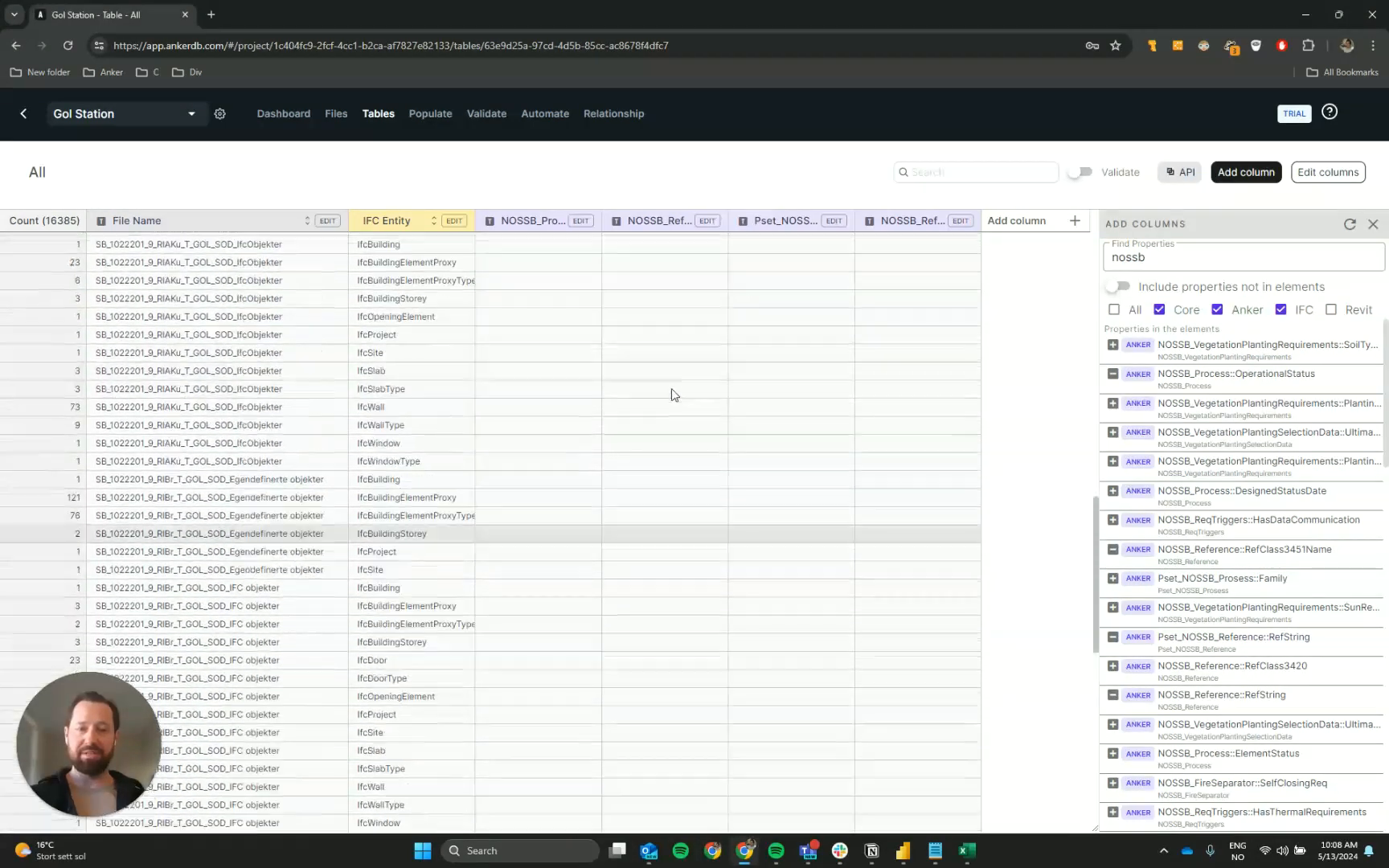
pyautogui.scroll(6, 672, 394)
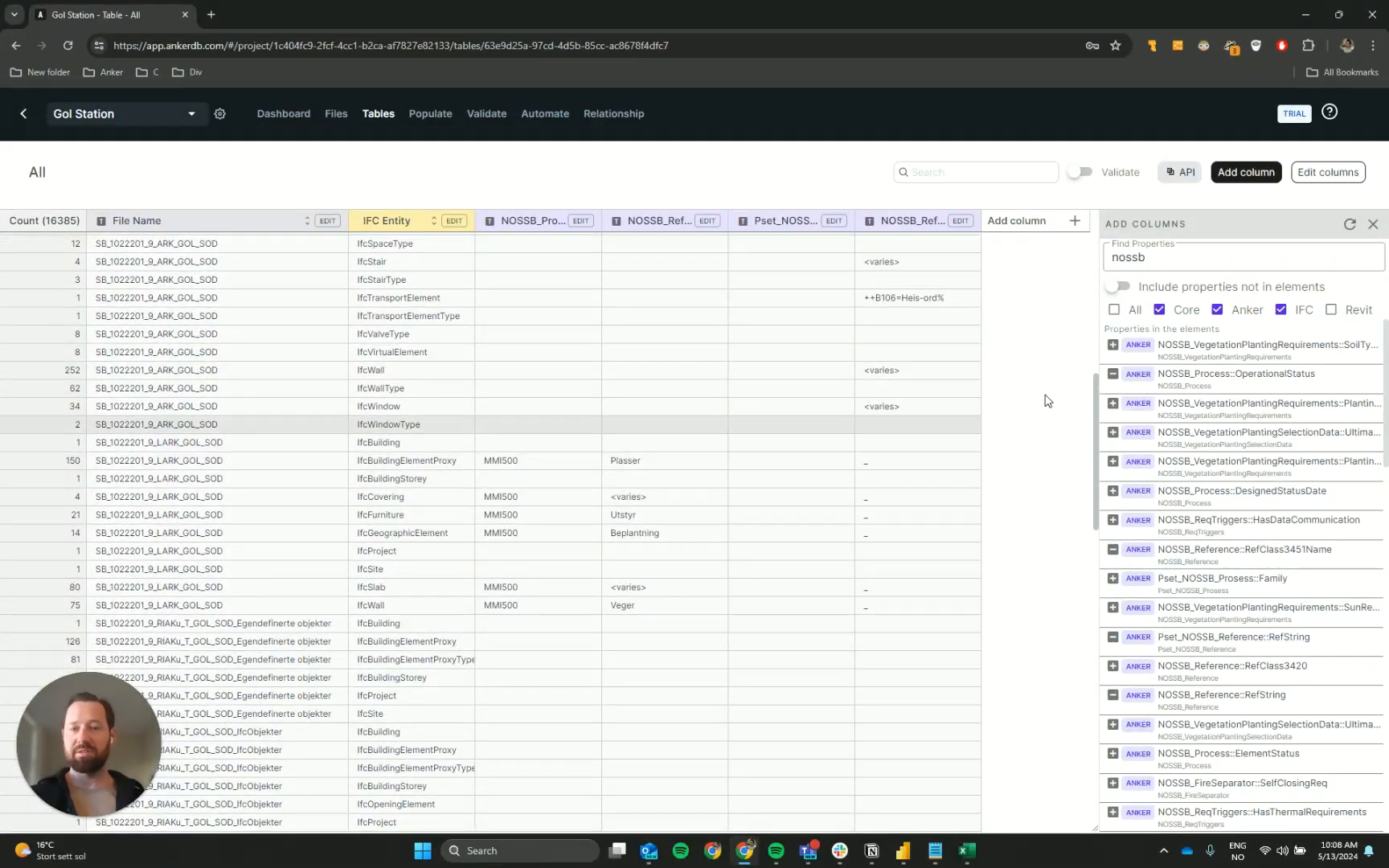
pyautogui.scroll(10, 977, 358)
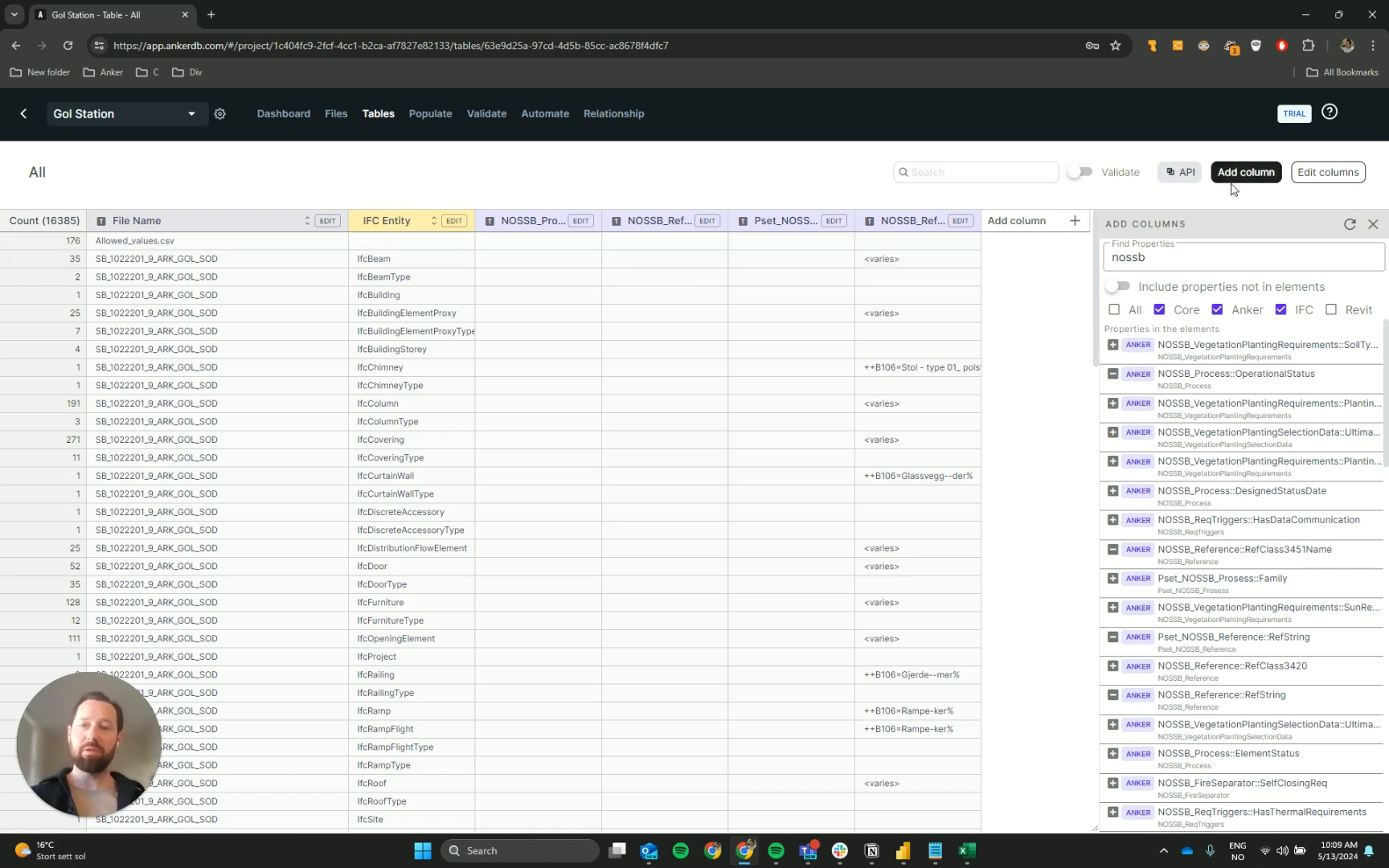
pyautogui.click(1262, 174)
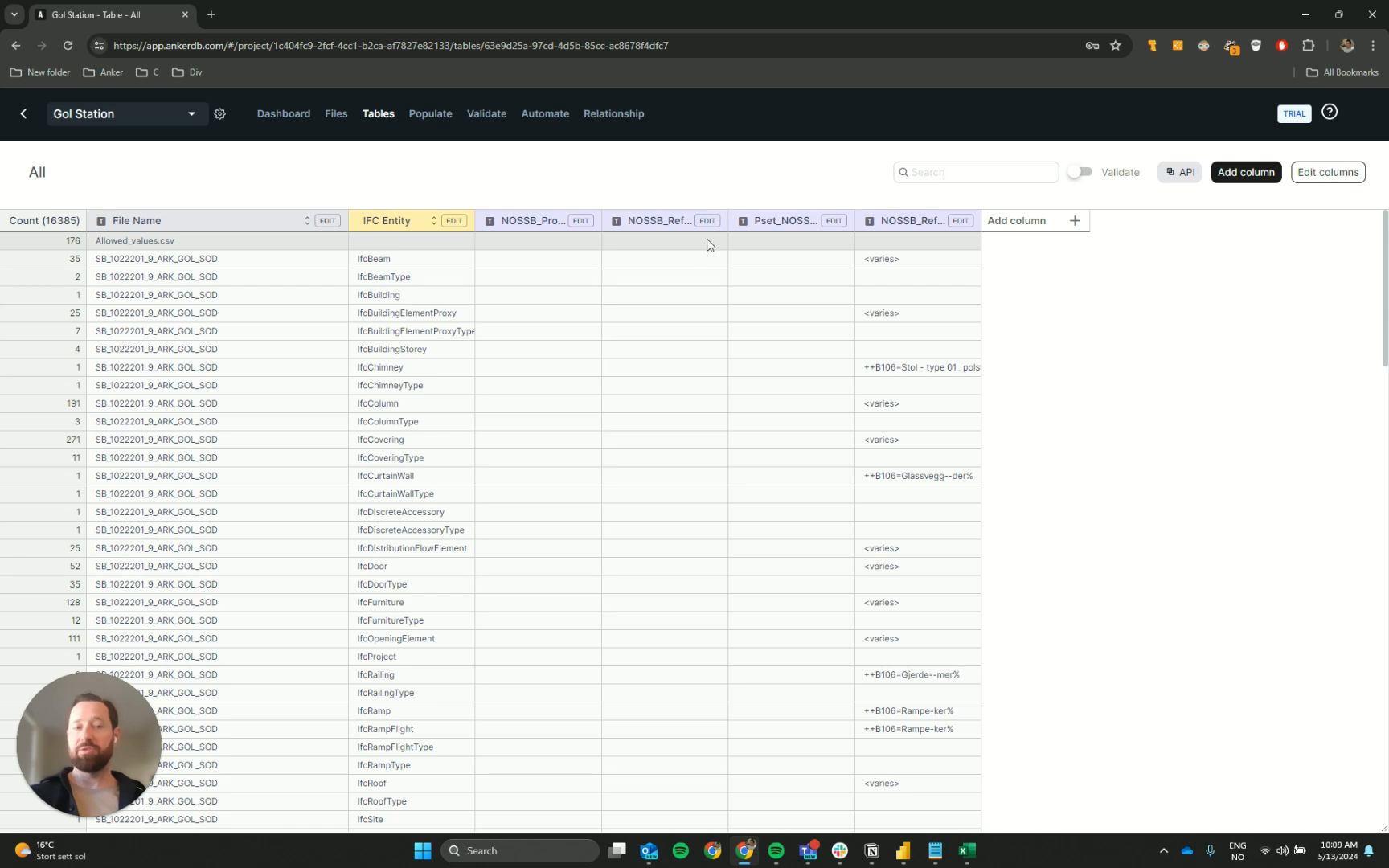
# Filter the IFC Entity column with the Is condition to IfcWall, IfcDoor and IfcWindow
pyautogui.click(452, 222)
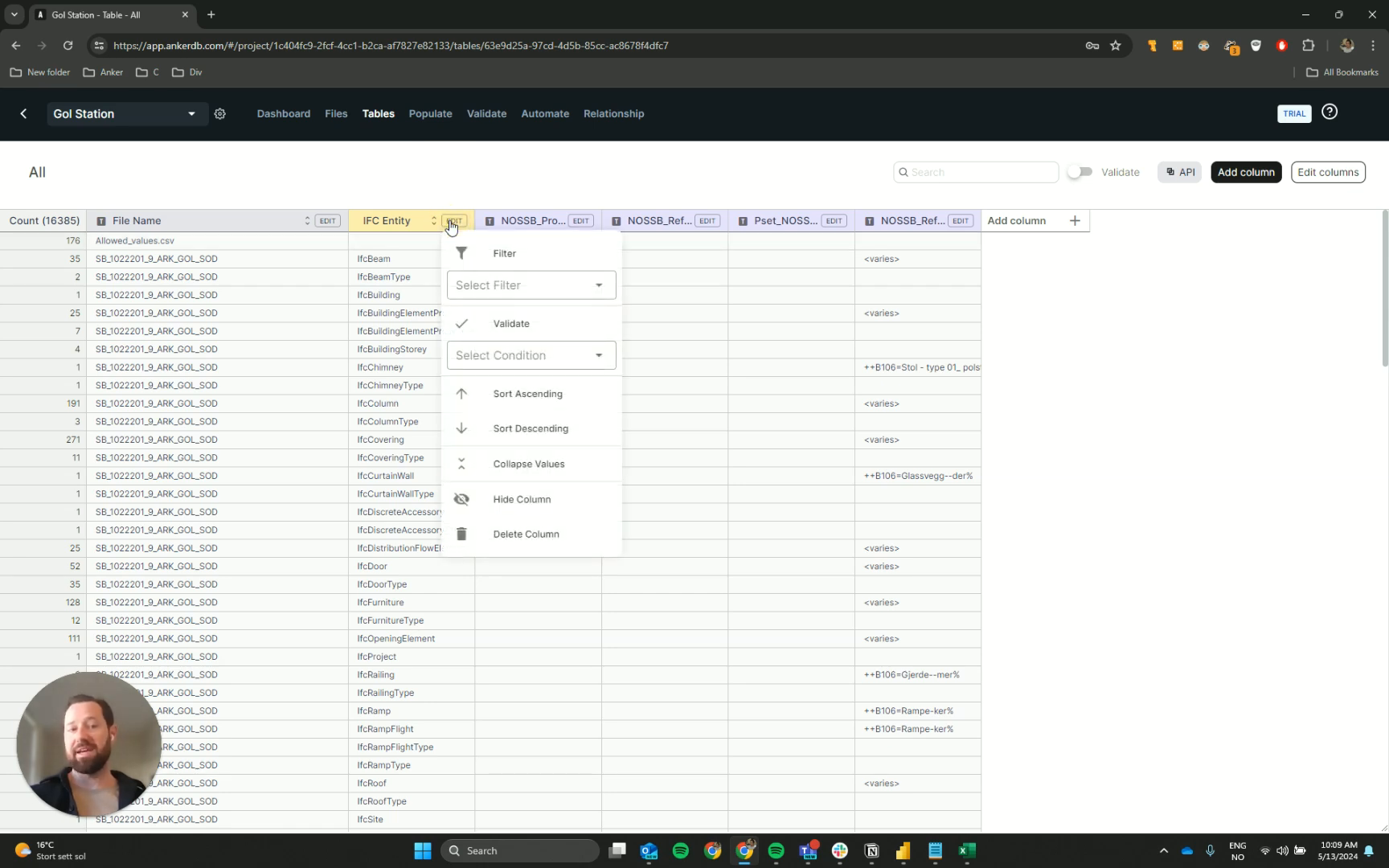
pyautogui.click(558, 288)
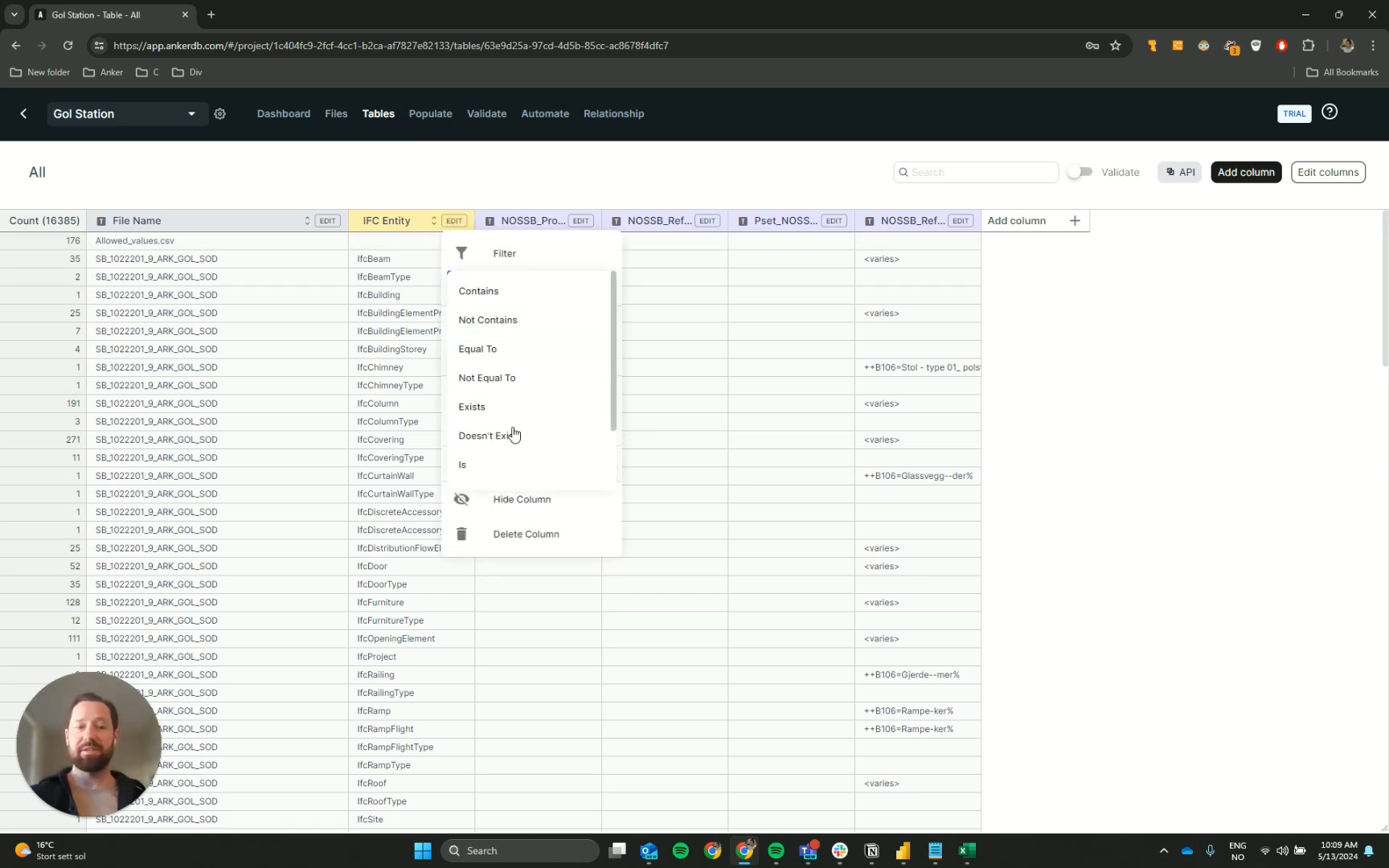
pyautogui.click(503, 466)
pyautogui.click(511, 313)
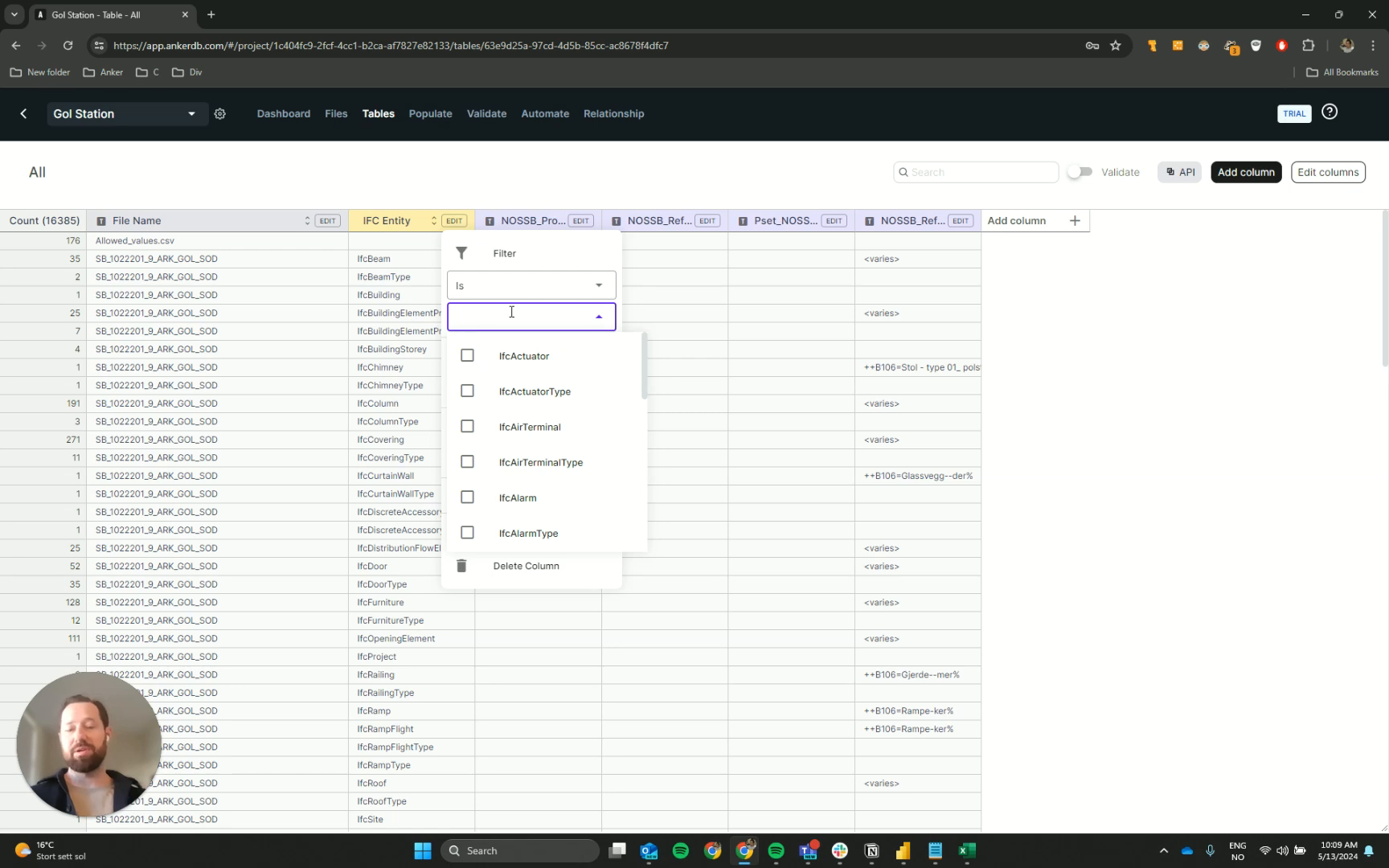
pyautogui.write('wall')
pyautogui.click(535, 438)
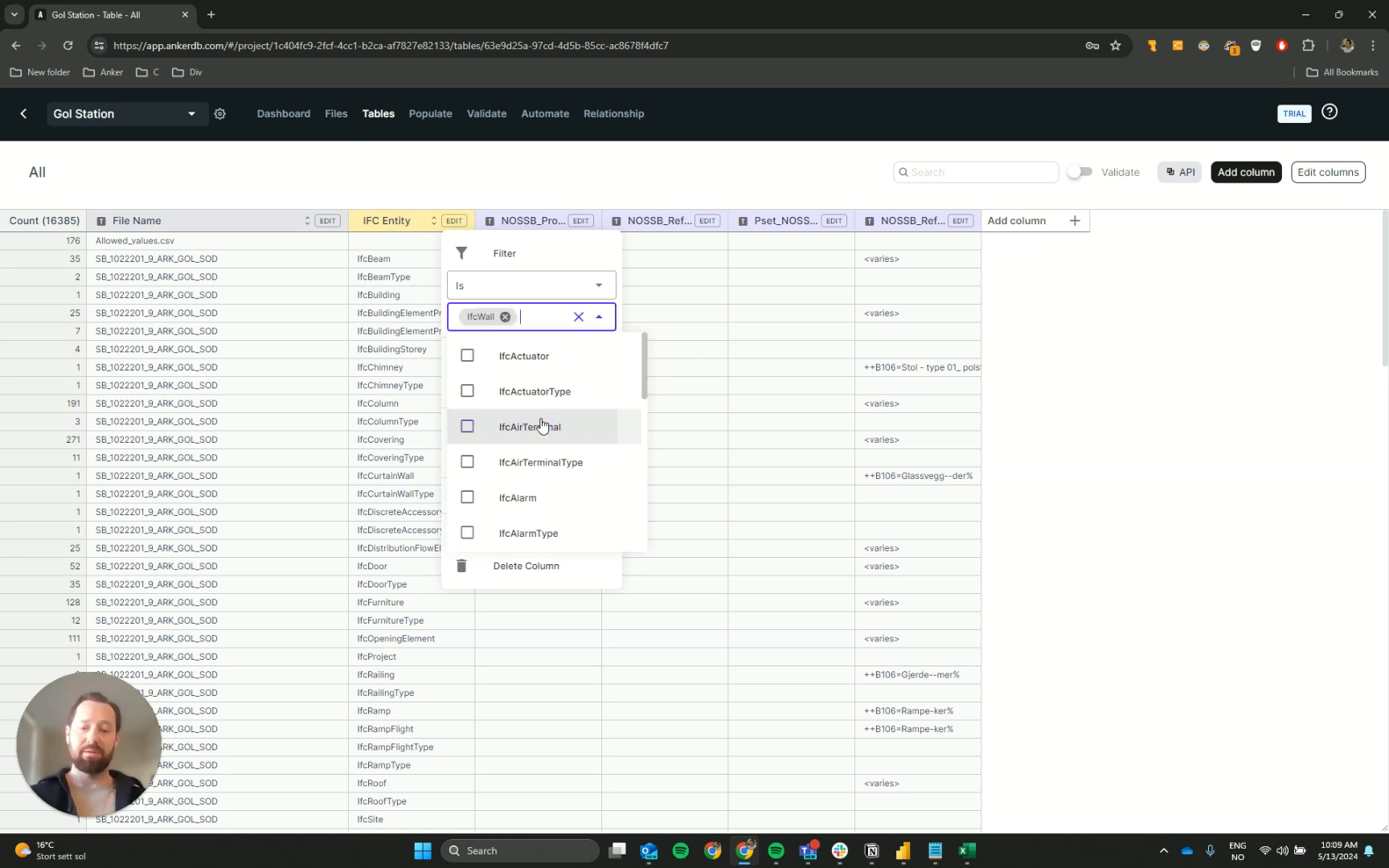
pyautogui.write('door')
pyautogui.click(498, 355)
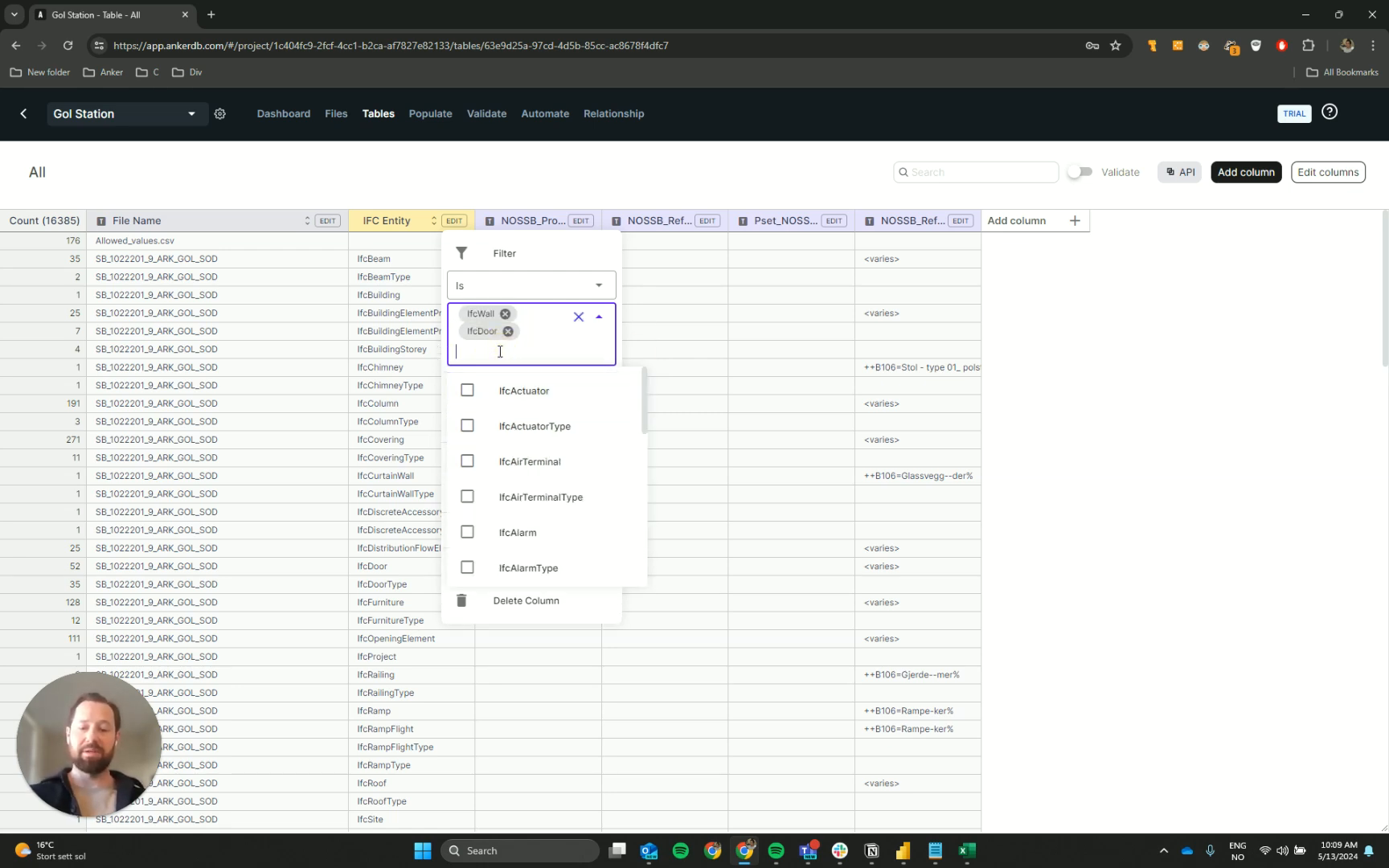
pyautogui.write('windo')
pyautogui.click(479, 390)
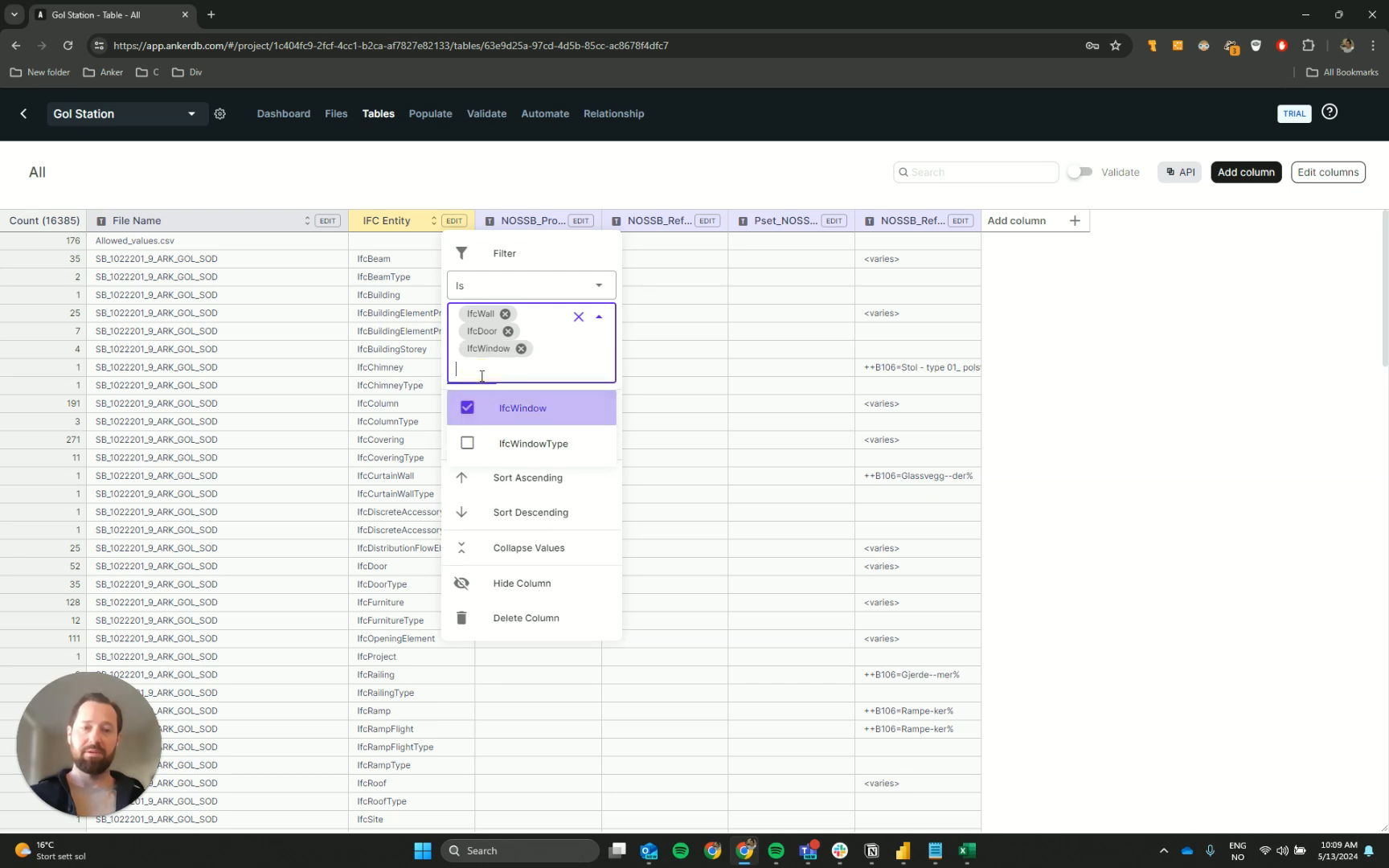
pyautogui.click(1106, 338)
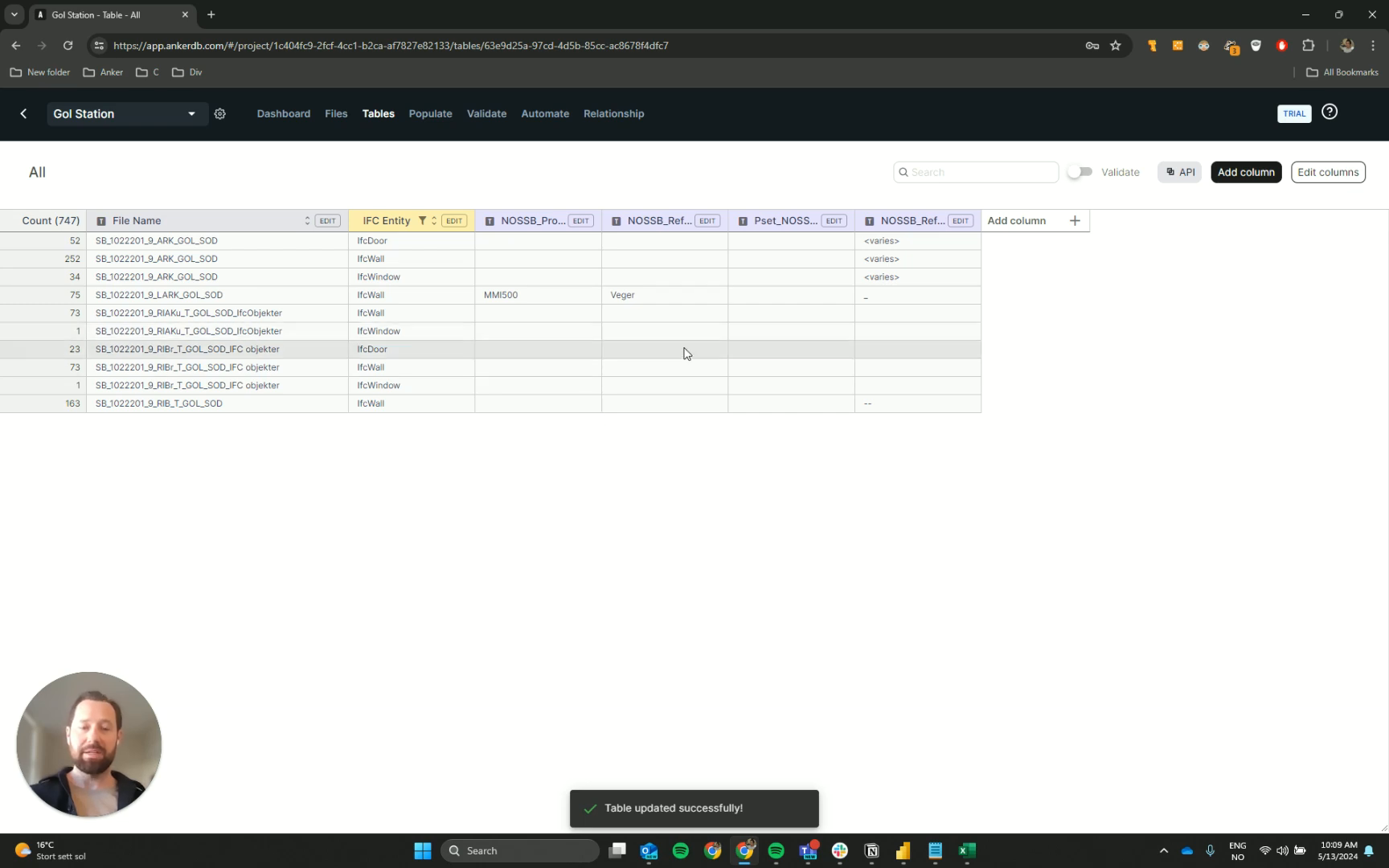
# Sort the table by the IFC Entity column in ascending order
pyautogui.click(453, 220)
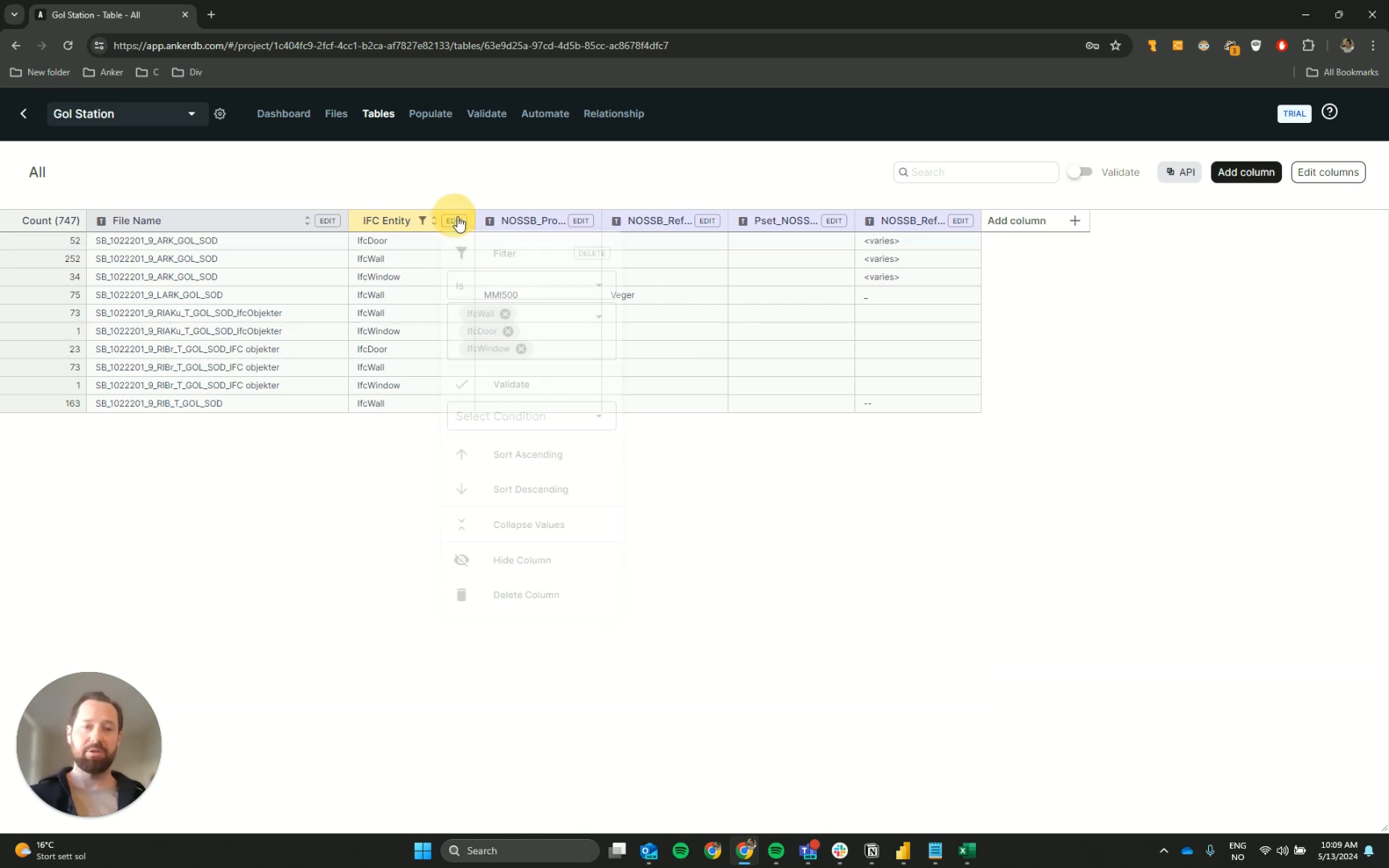
pyautogui.click(514, 455)
pyautogui.click(835, 505)
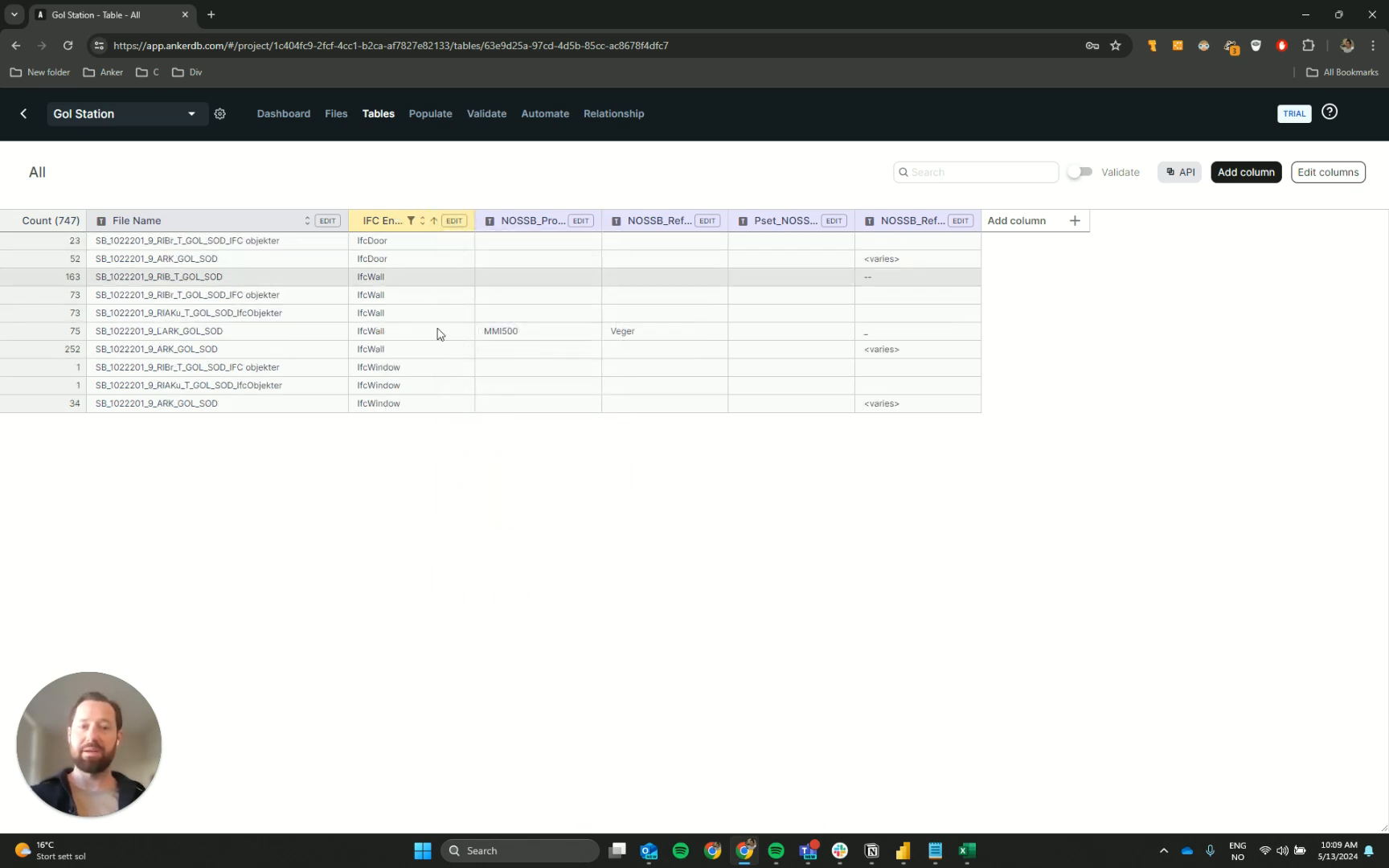
# Expand the values of the NOSSB_Reference::RefString column and look through the individual reference strings
pyautogui.moveTo(938, 267); pyautogui.dragTo(836, 254)
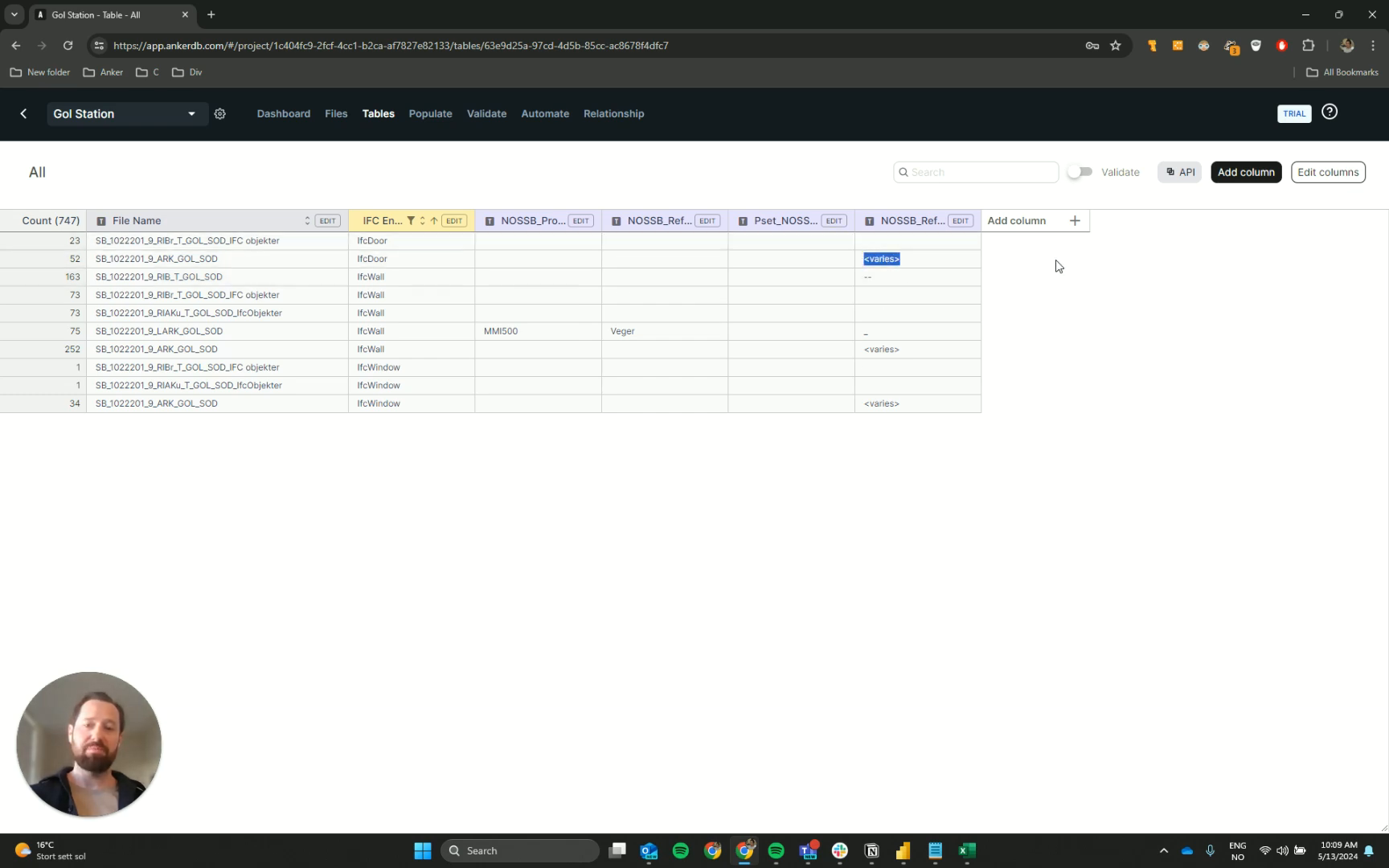
pyautogui.click(961, 222)
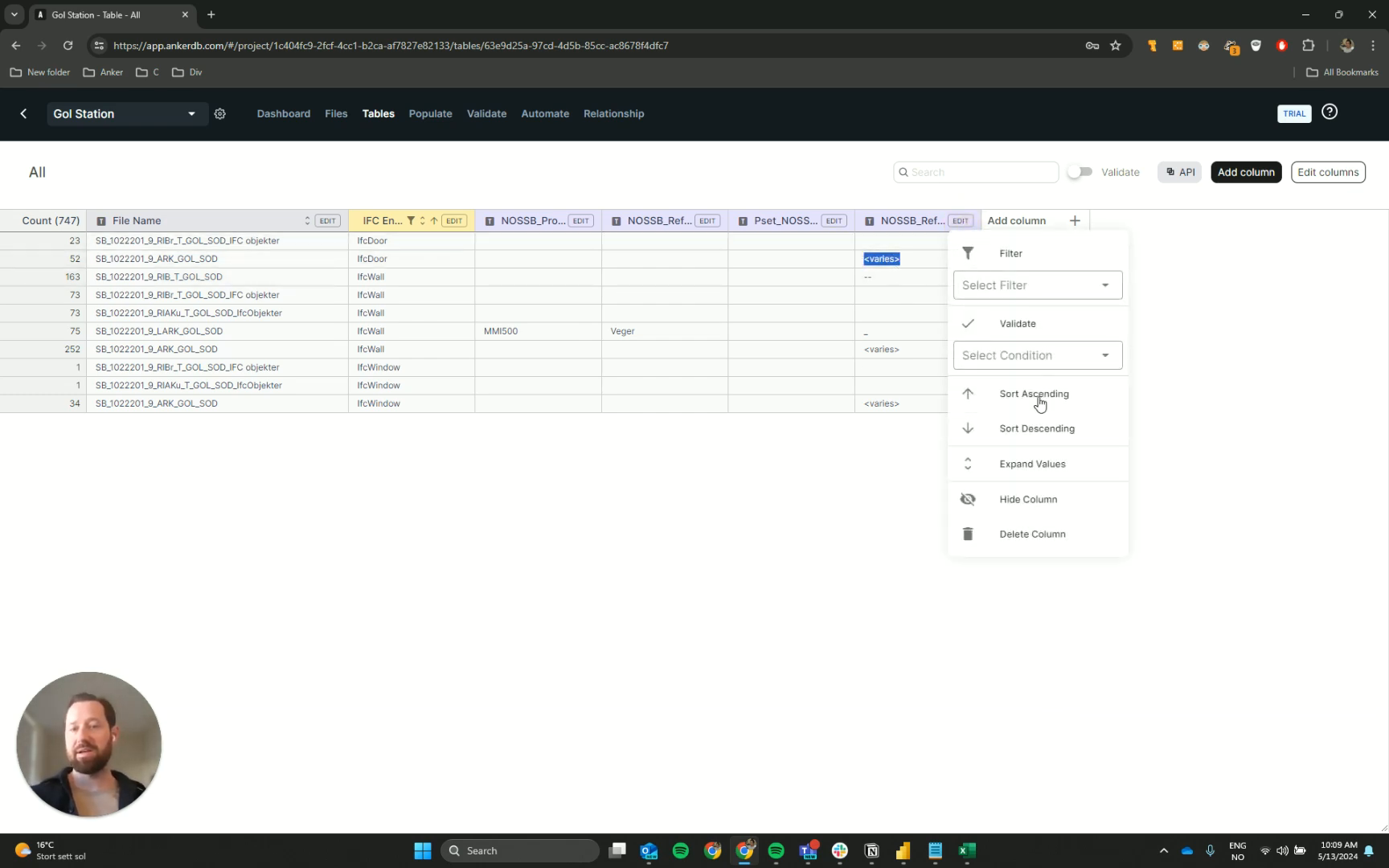
pyautogui.click(1048, 470)
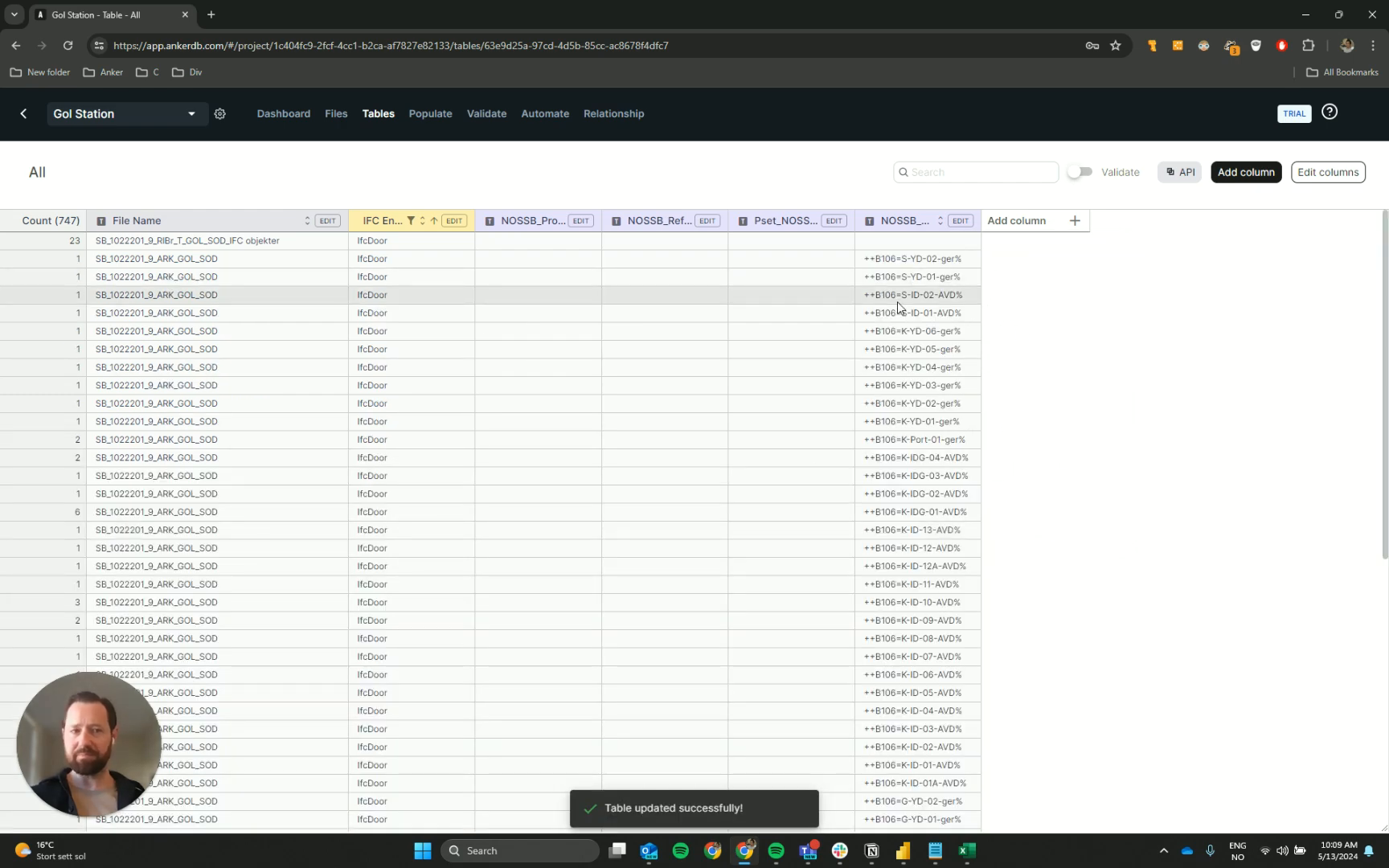
pyautogui.scroll(-4, 897, 301)
pyautogui.scroll(-3, 924, 442)
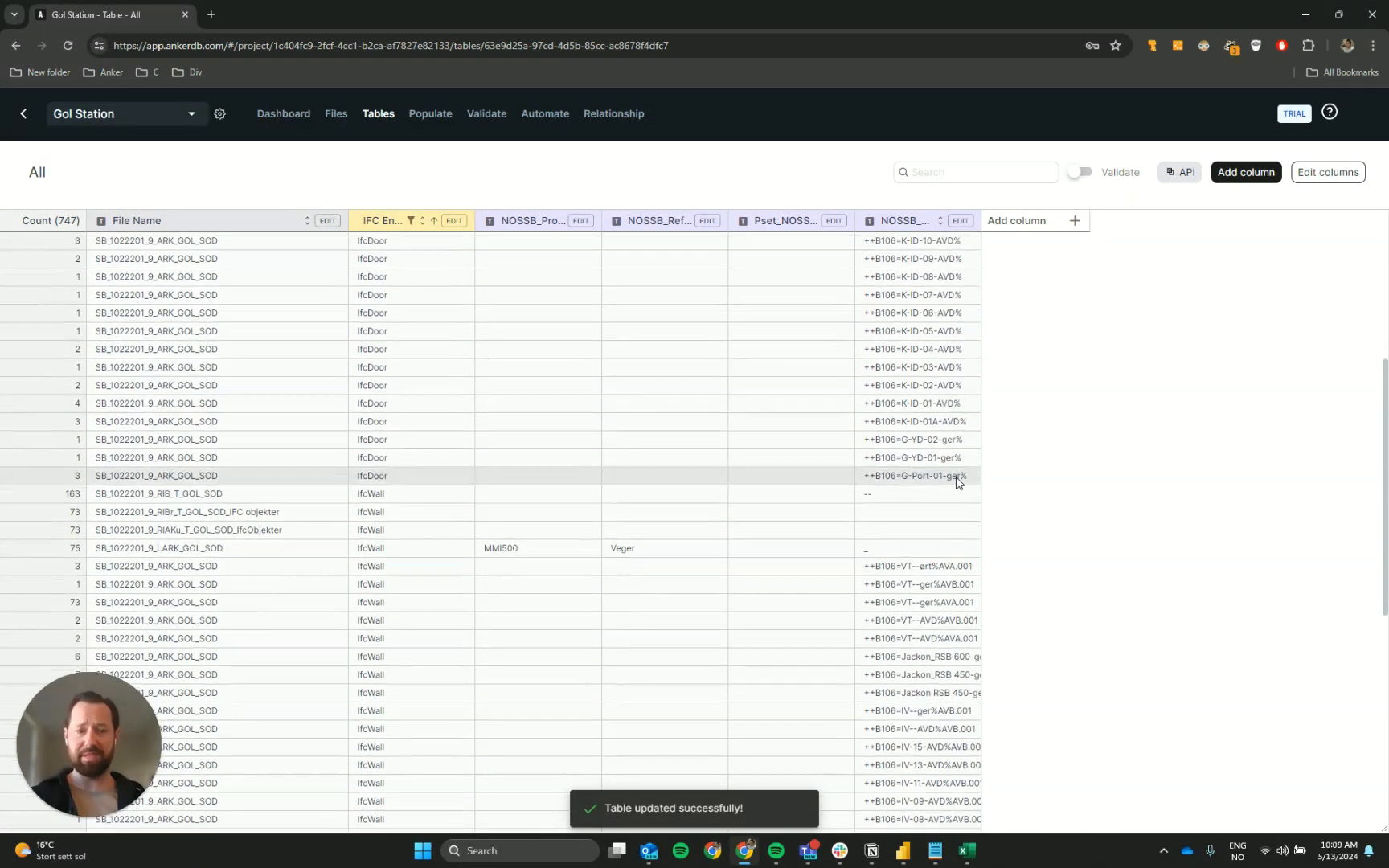
pyautogui.scroll(5, 954, 533)
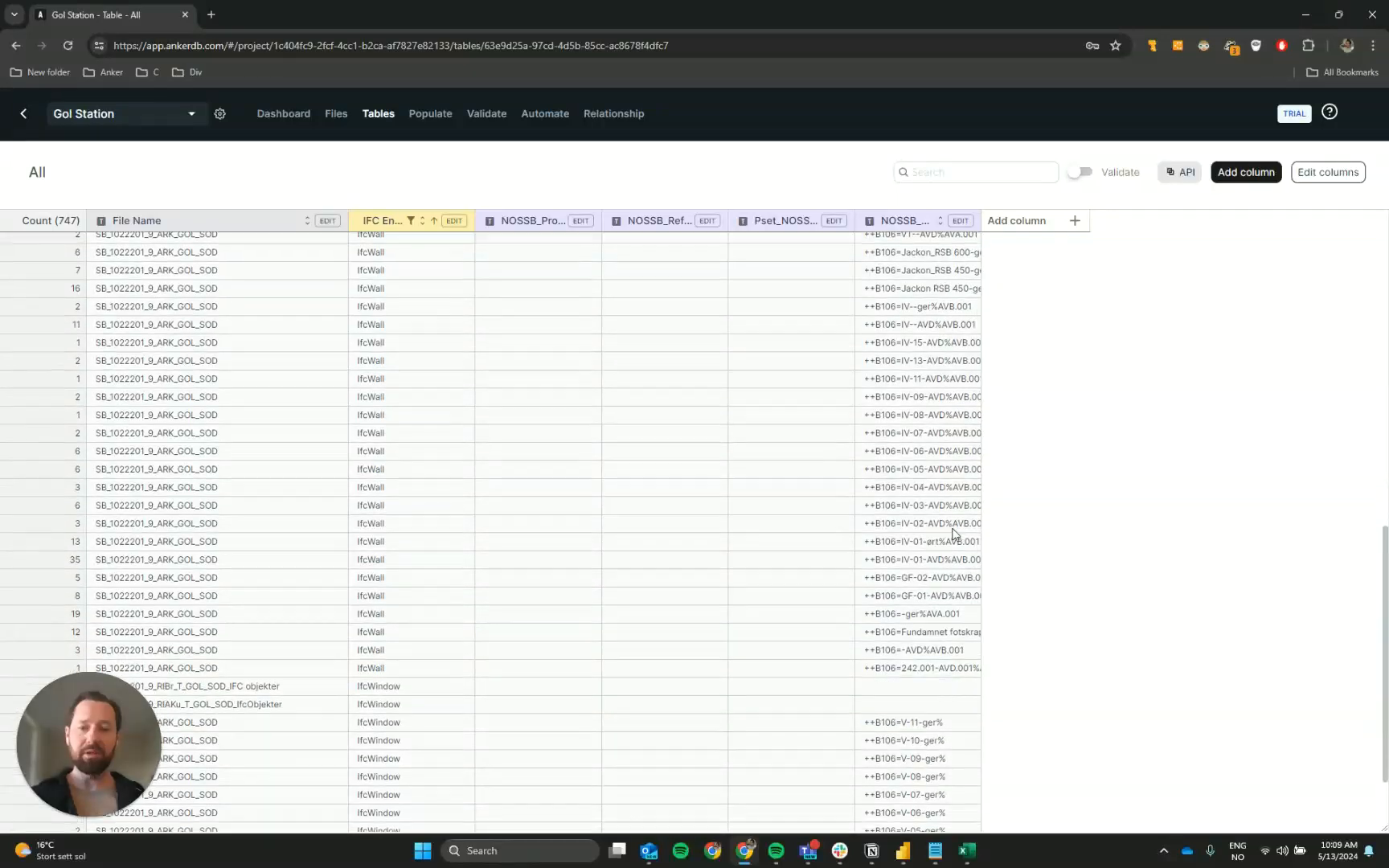
pyautogui.scroll(5, 1072, 378)
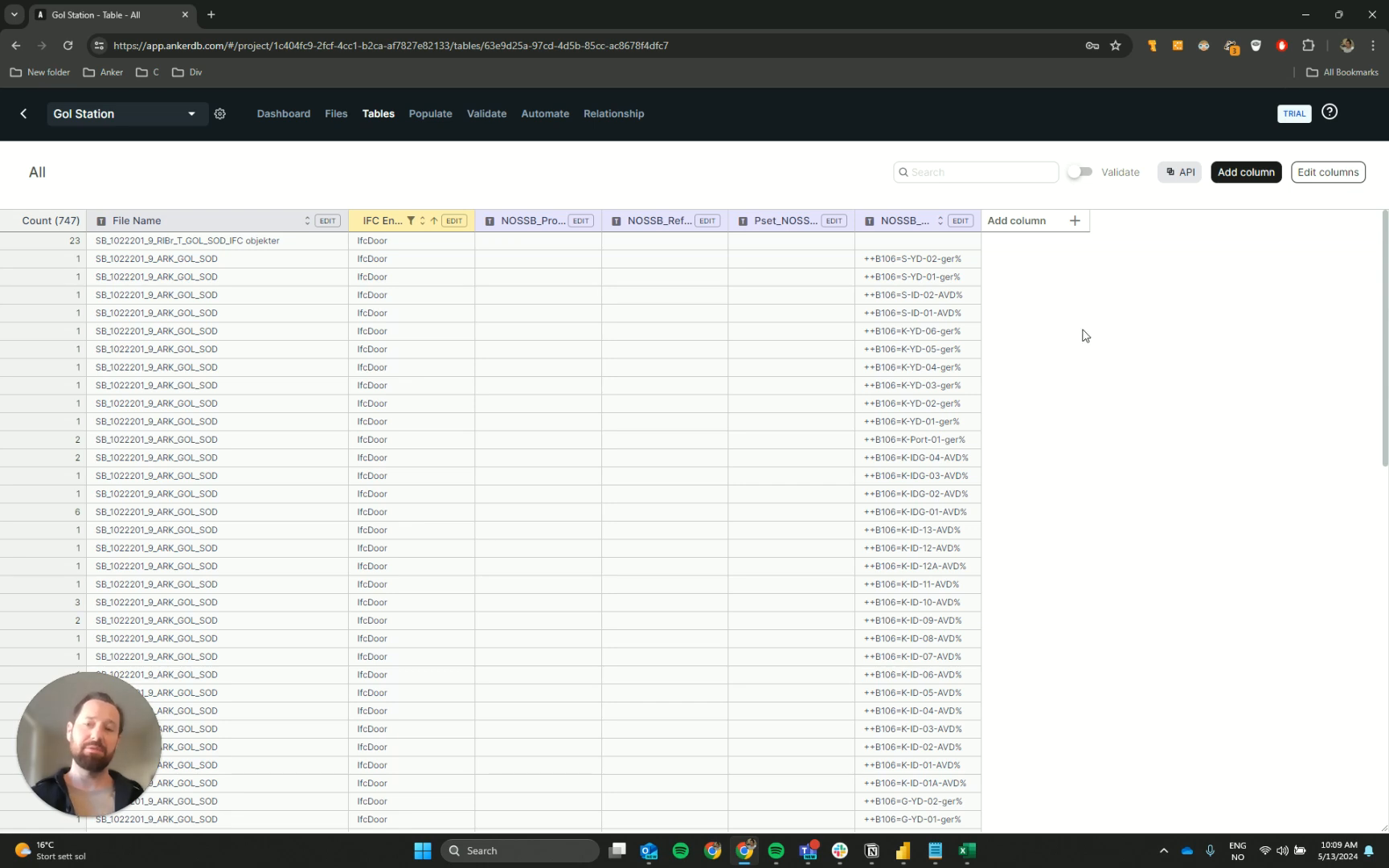
# Turn on validation for the table and validate that the NOSSB_Reference::RefString column contains B106
pyautogui.click(1082, 175)
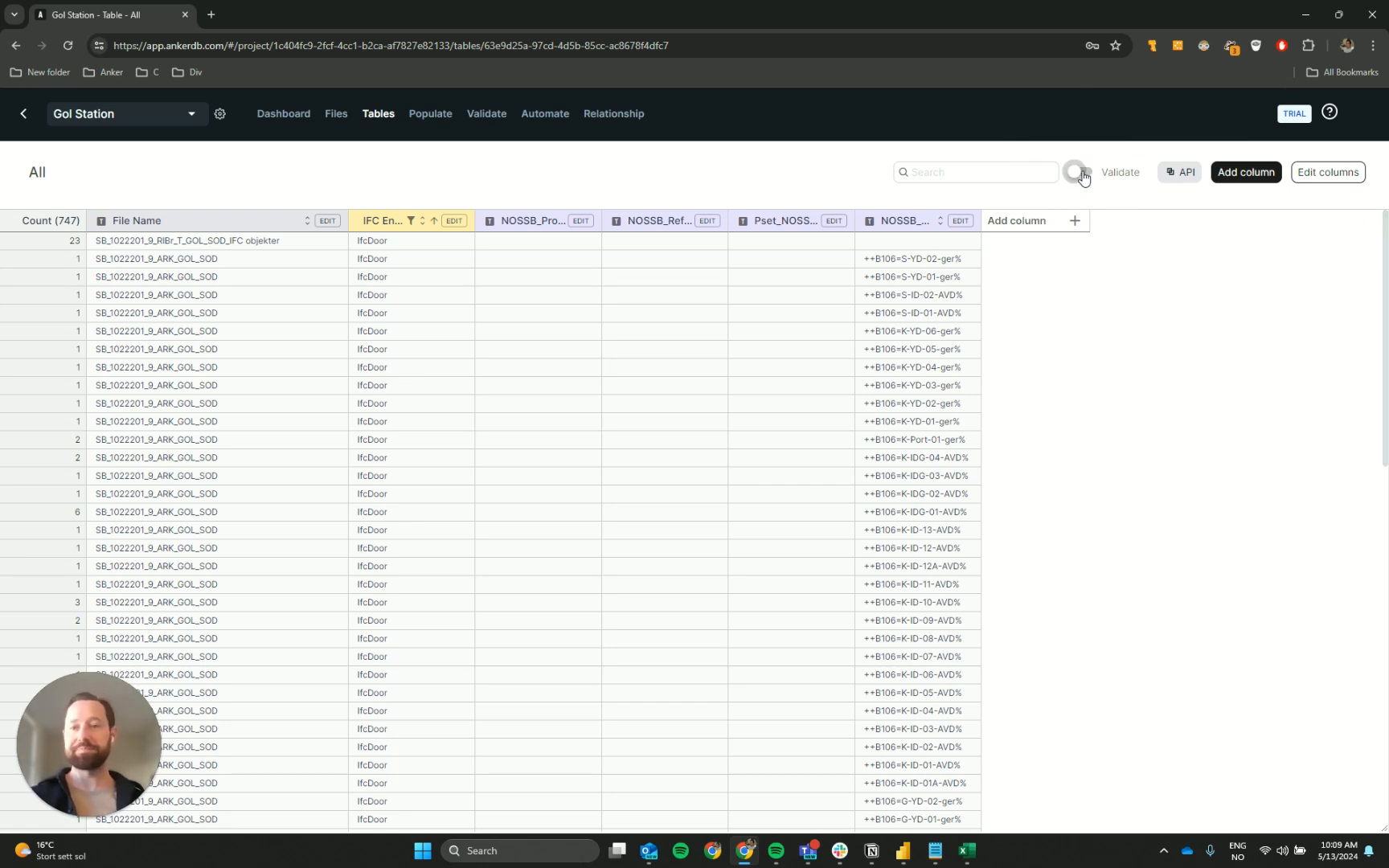
pyautogui.click(1082, 175)
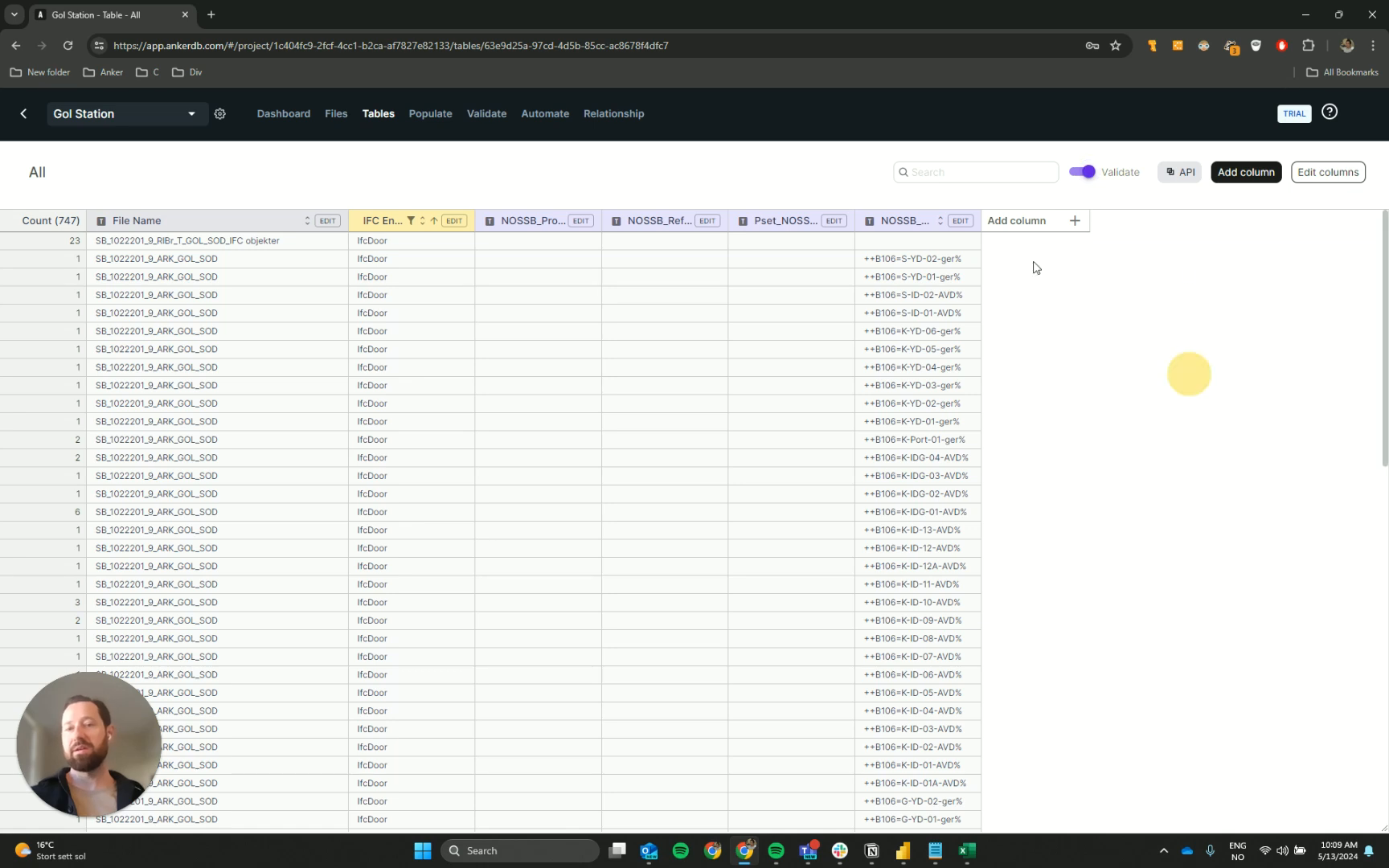
pyautogui.click(963, 224)
pyautogui.click(962, 223)
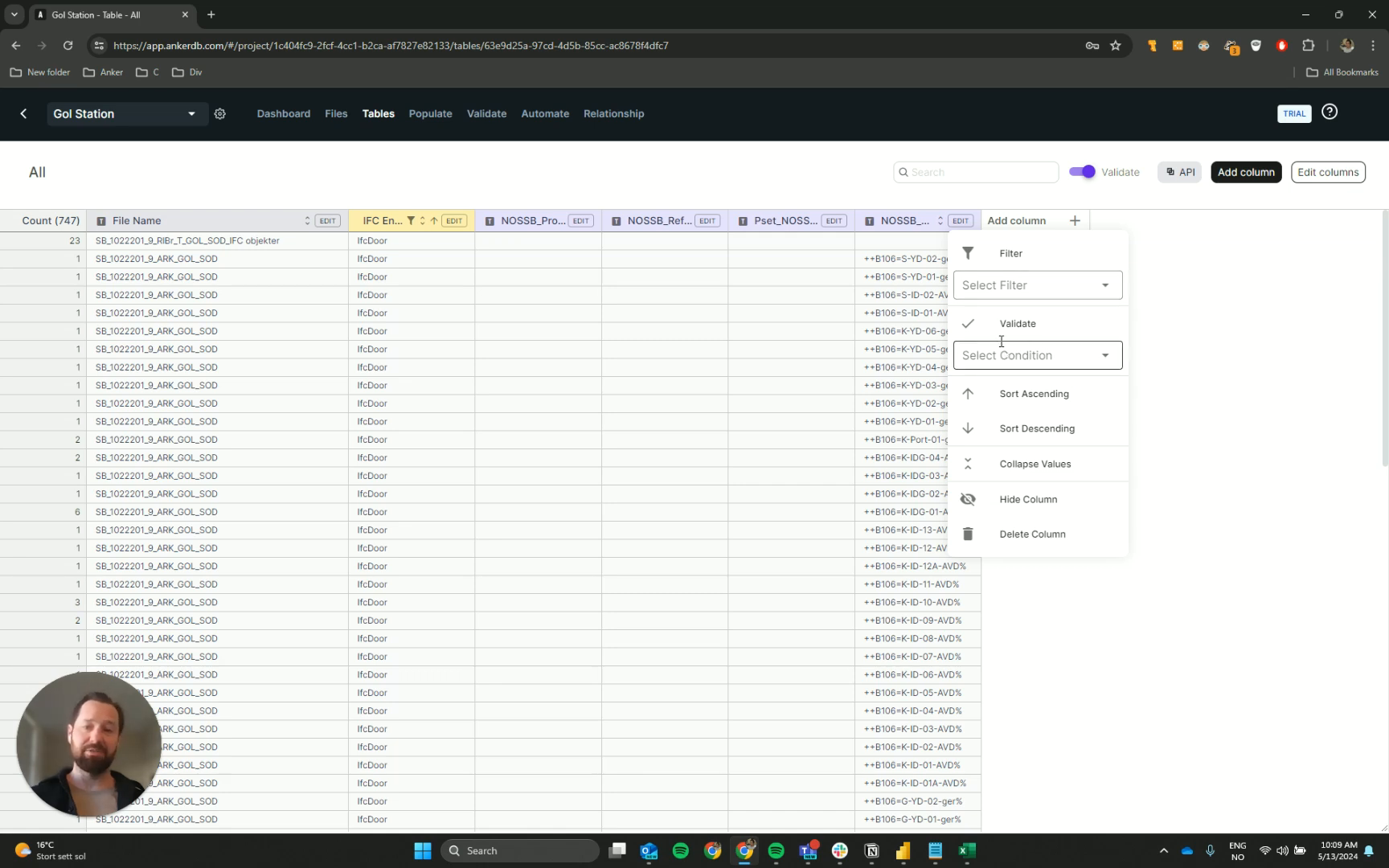
pyautogui.click(1040, 360)
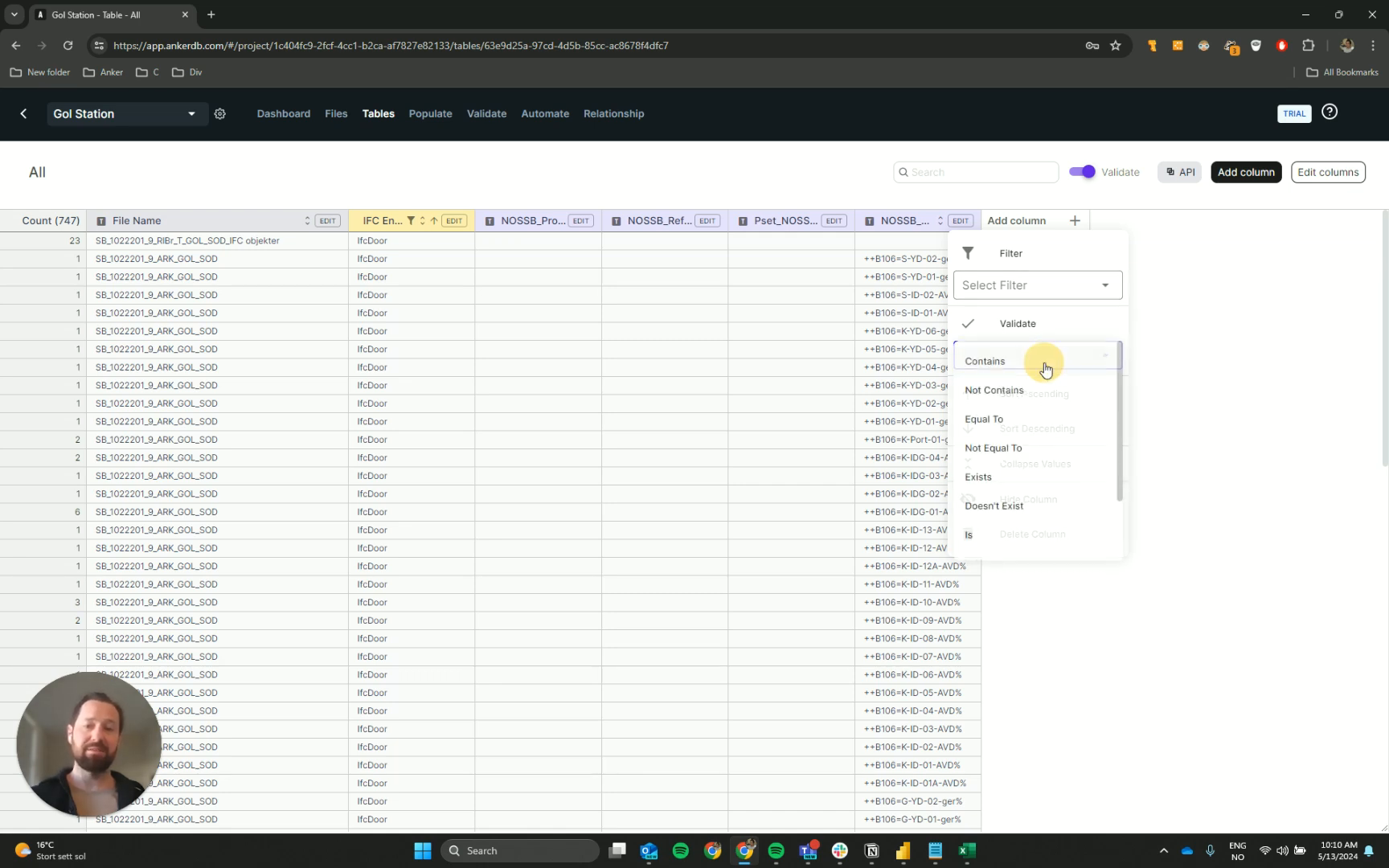
pyautogui.scroll(-2, 1049, 392)
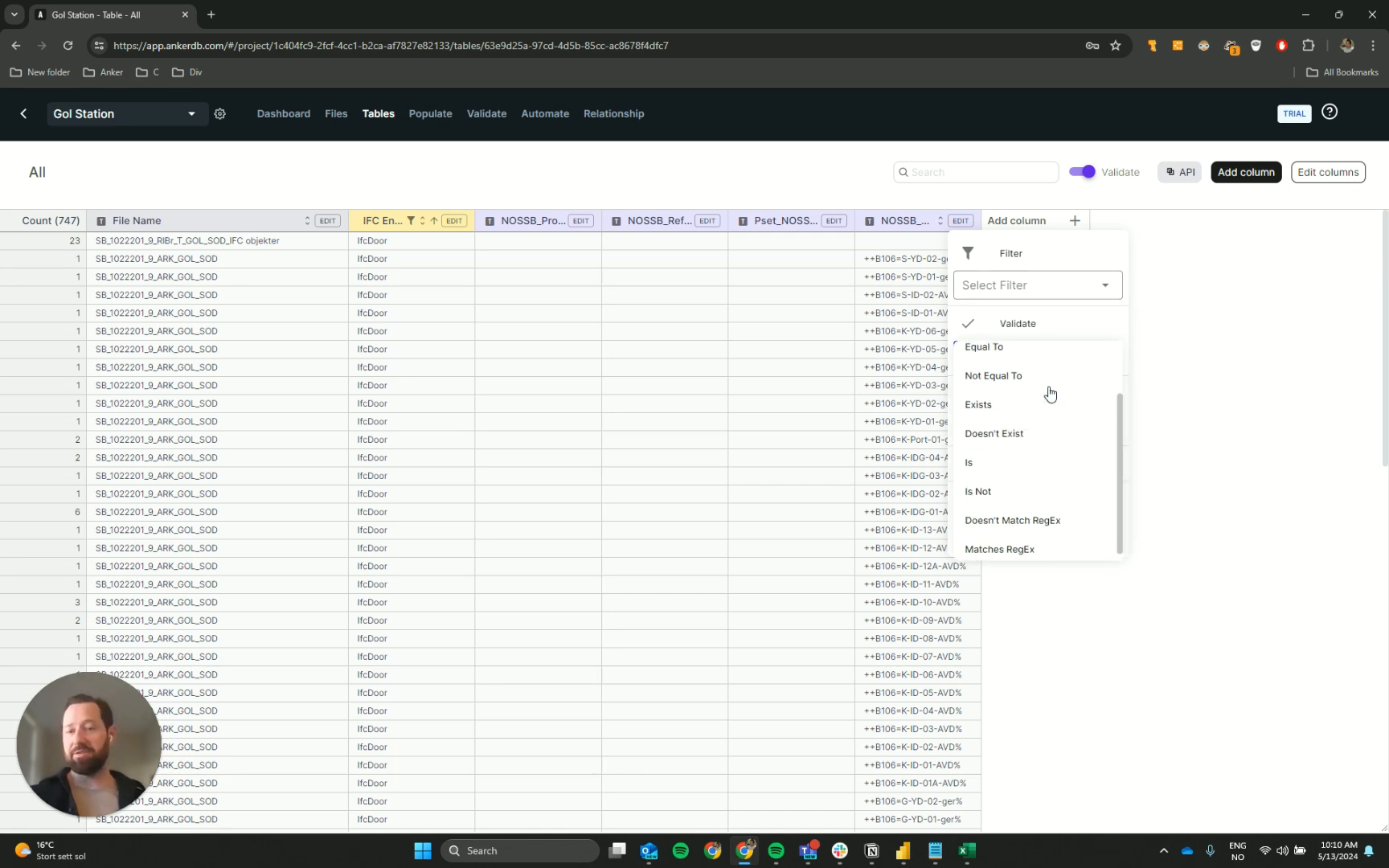
pyautogui.scroll(2, 1048, 393)
pyautogui.scroll(-1, 1039, 403)
pyautogui.scroll(-1, 1045, 438)
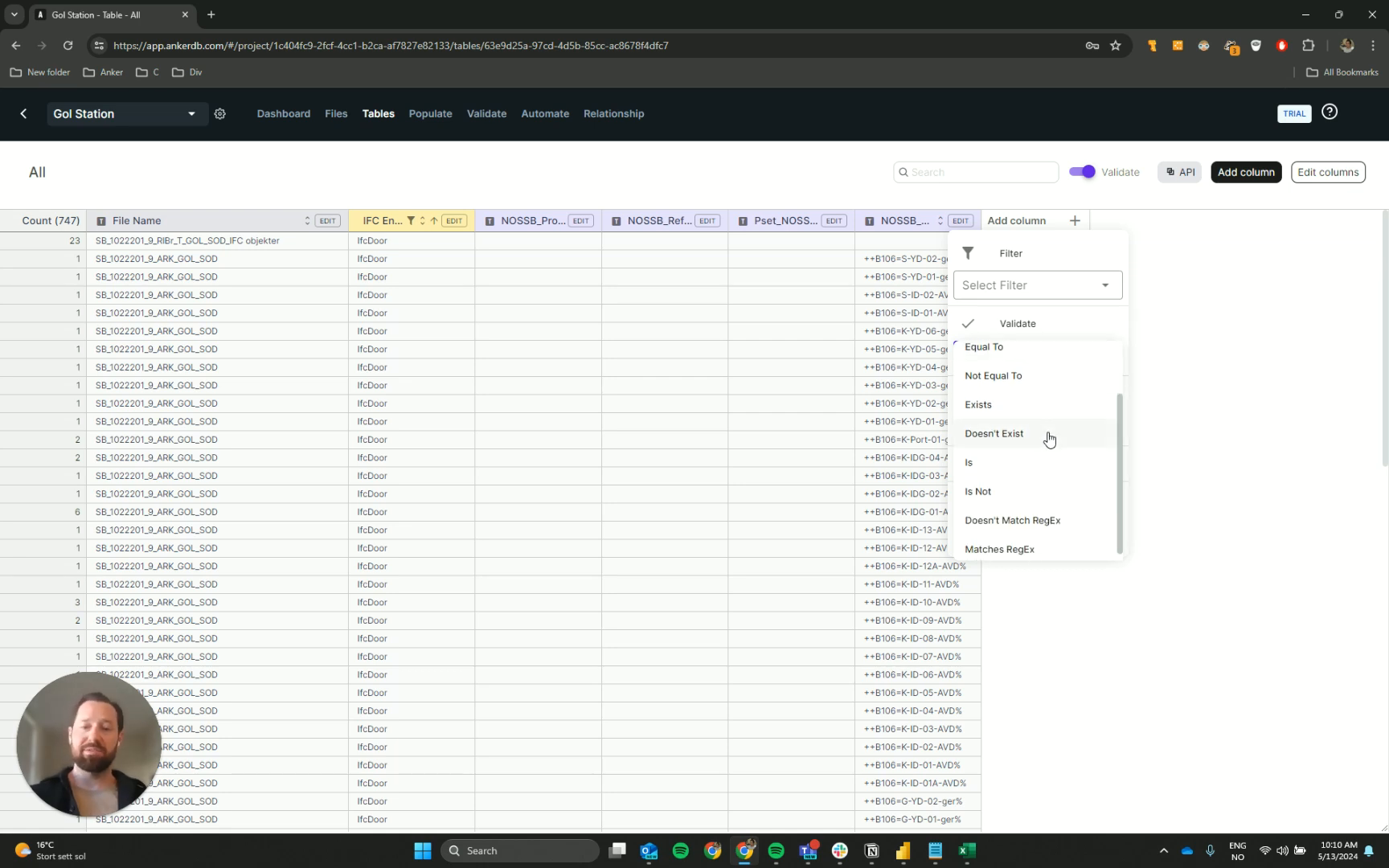
pyautogui.scroll(-1, 1037, 482)
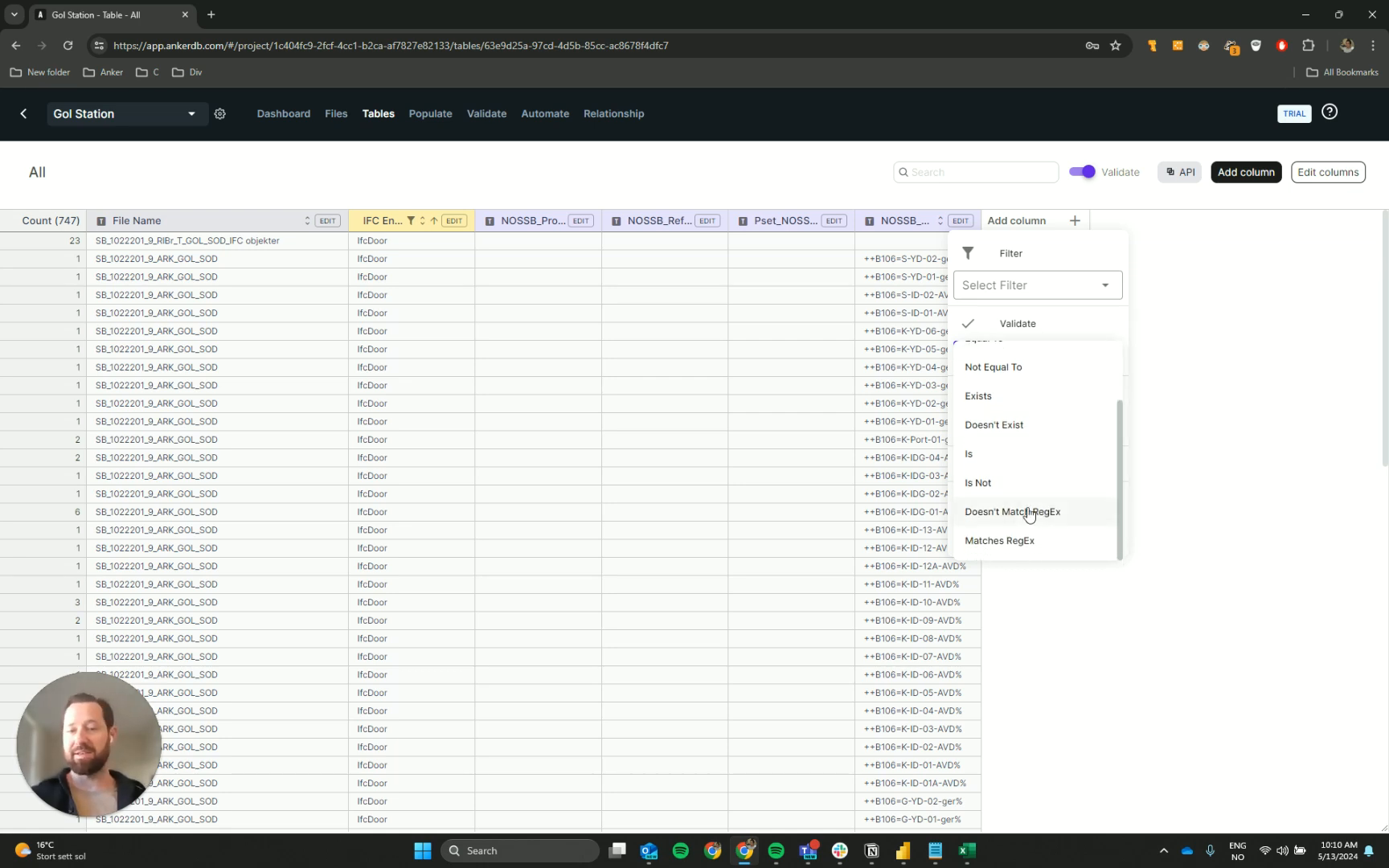
pyautogui.scroll(3, 1045, 482)
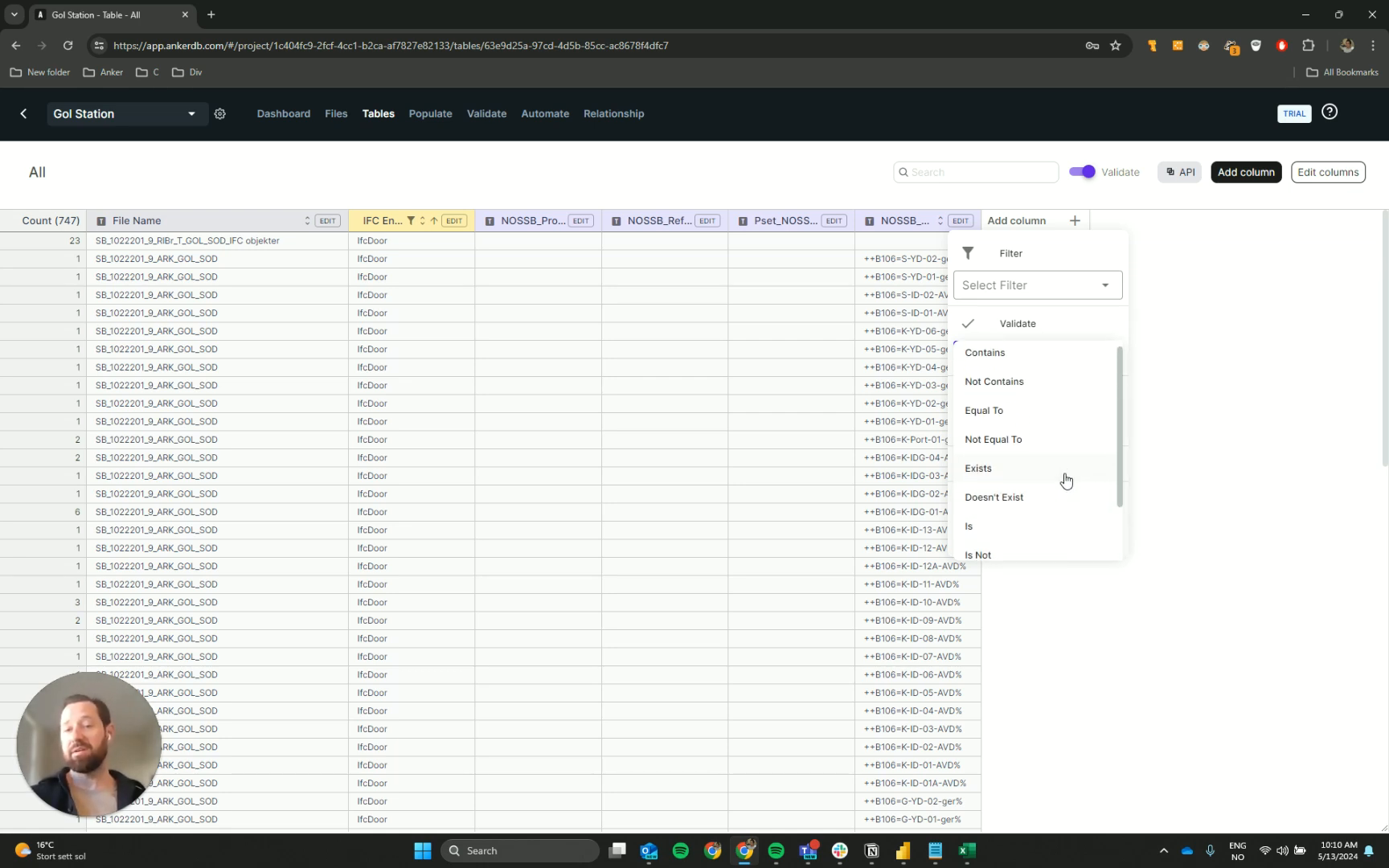
pyautogui.click(1031, 359)
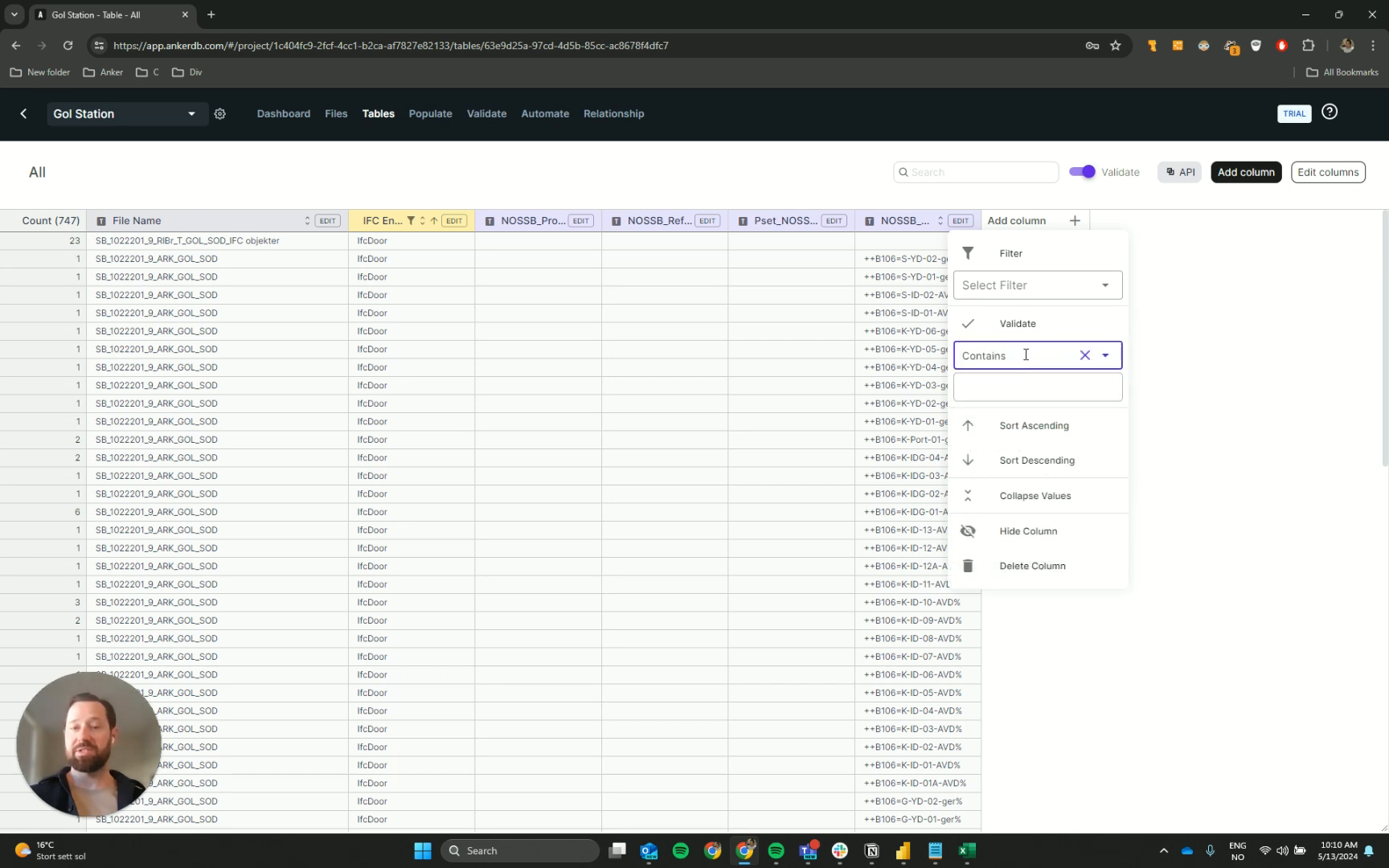
pyautogui.click(1018, 393)
pyautogui.write('B')
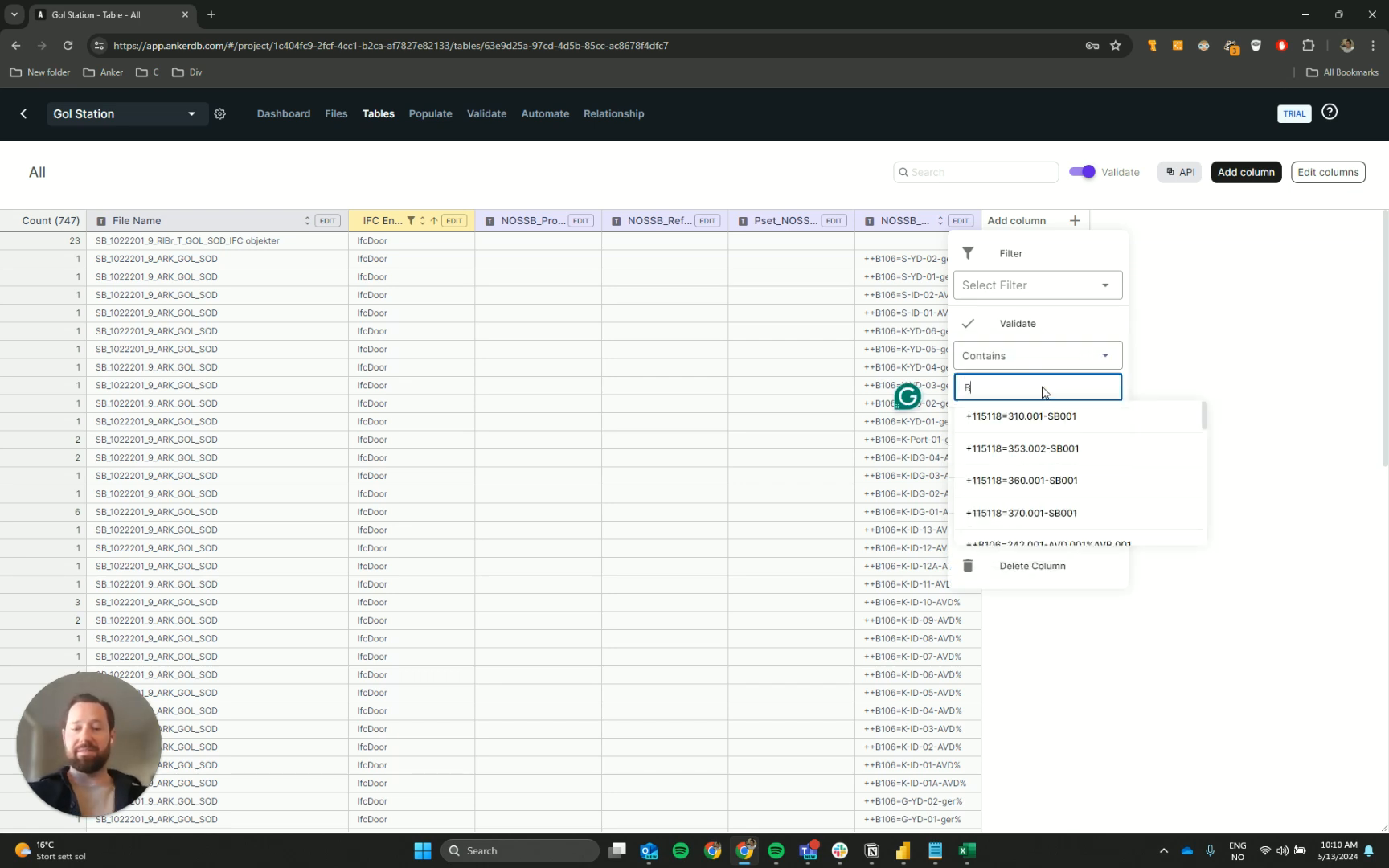
pyautogui.write('106')
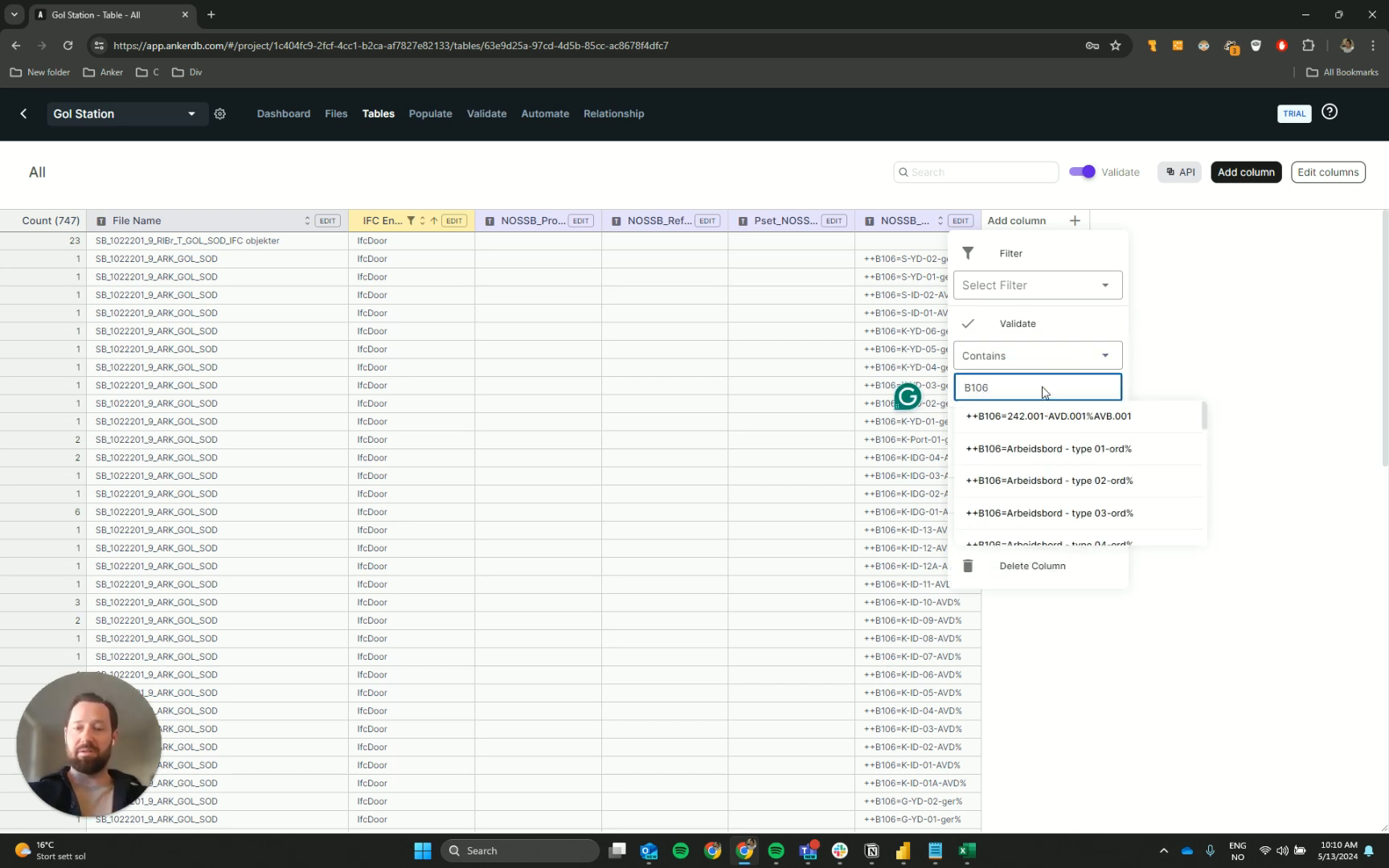
pyautogui.press('Return')
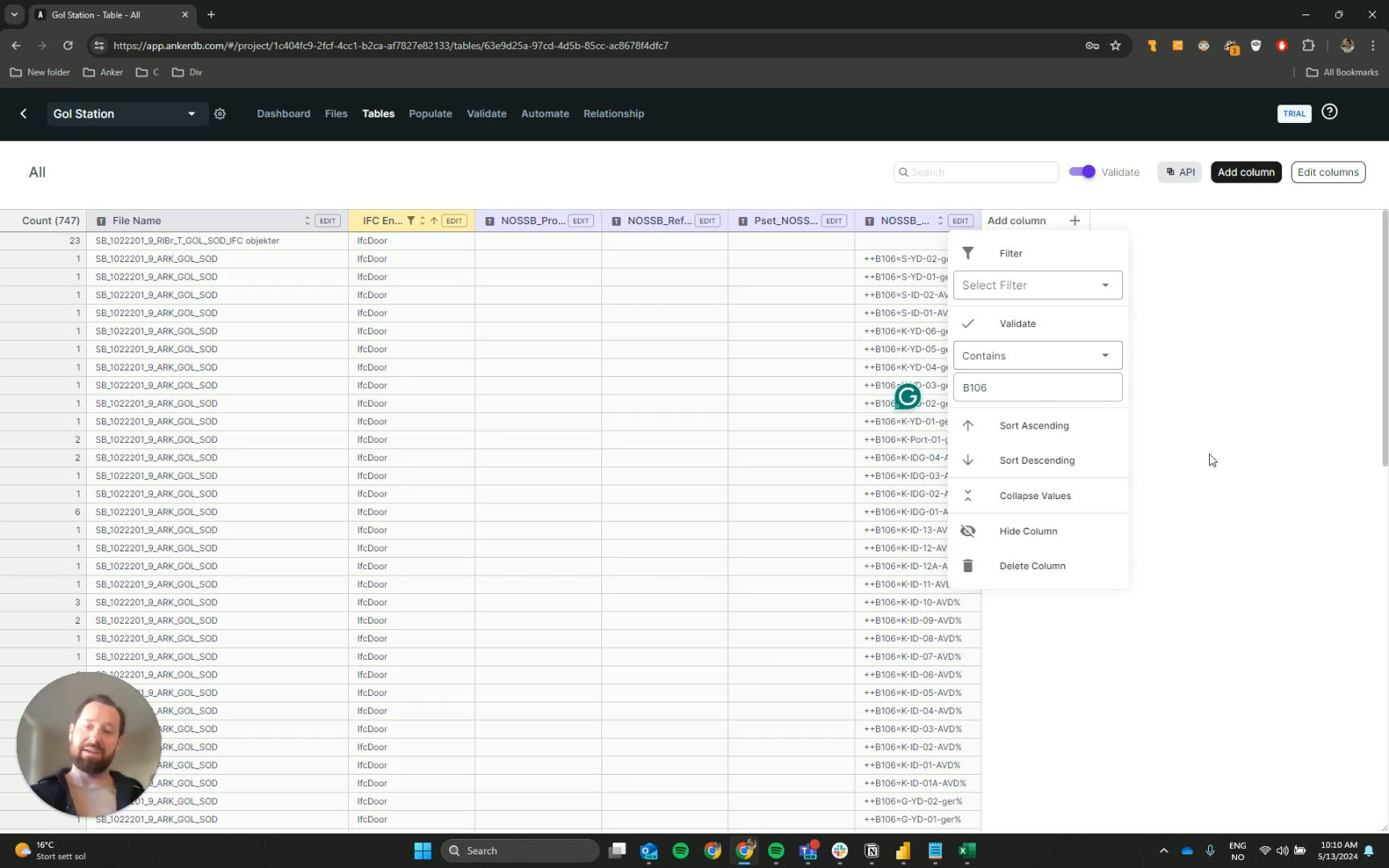
pyautogui.click(1252, 373)
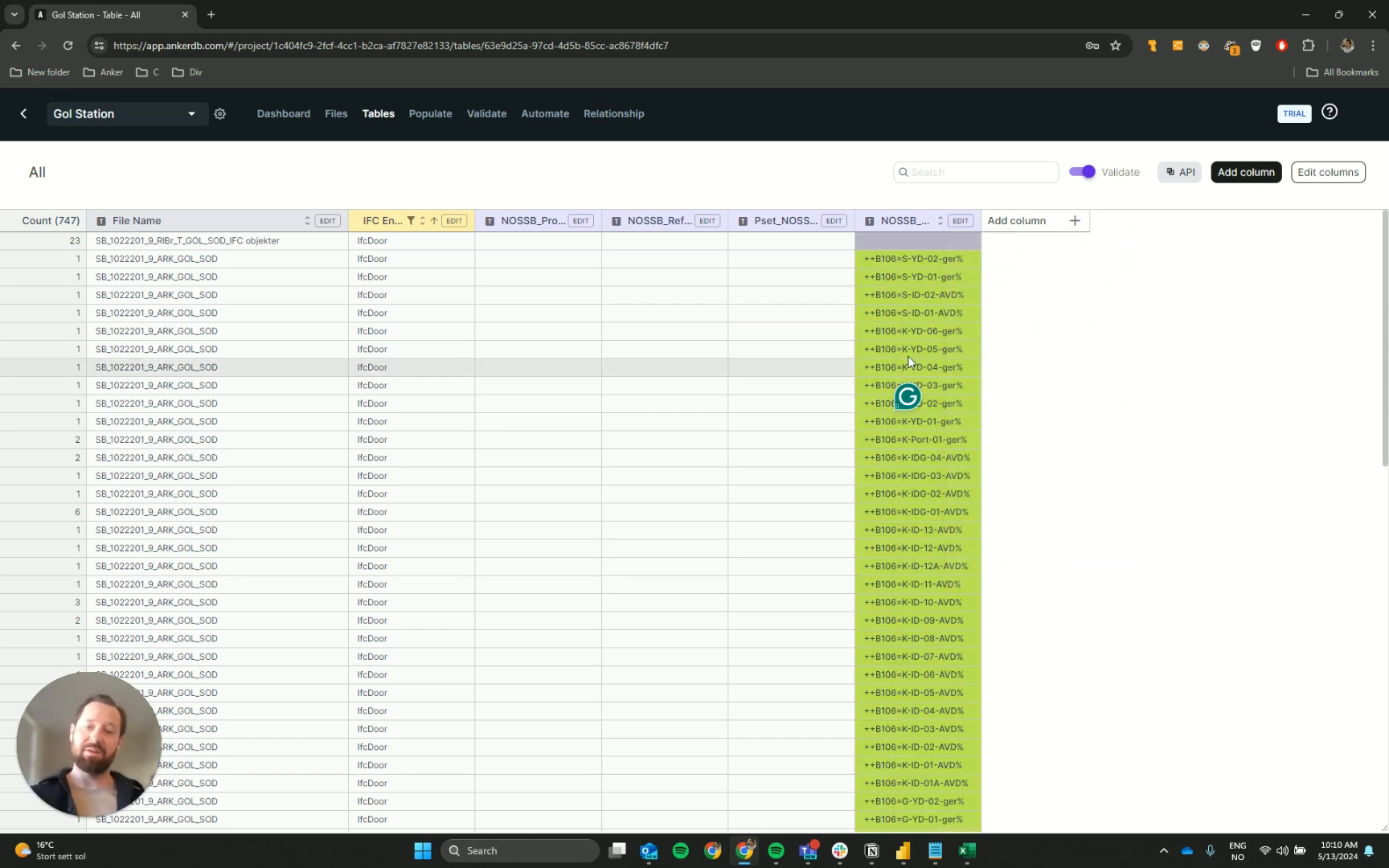
# Review the validation colouring of the NOSSB_Reference::RefString column across all rows, and turn validation off
pyautogui.scroll(-6, 923, 343)
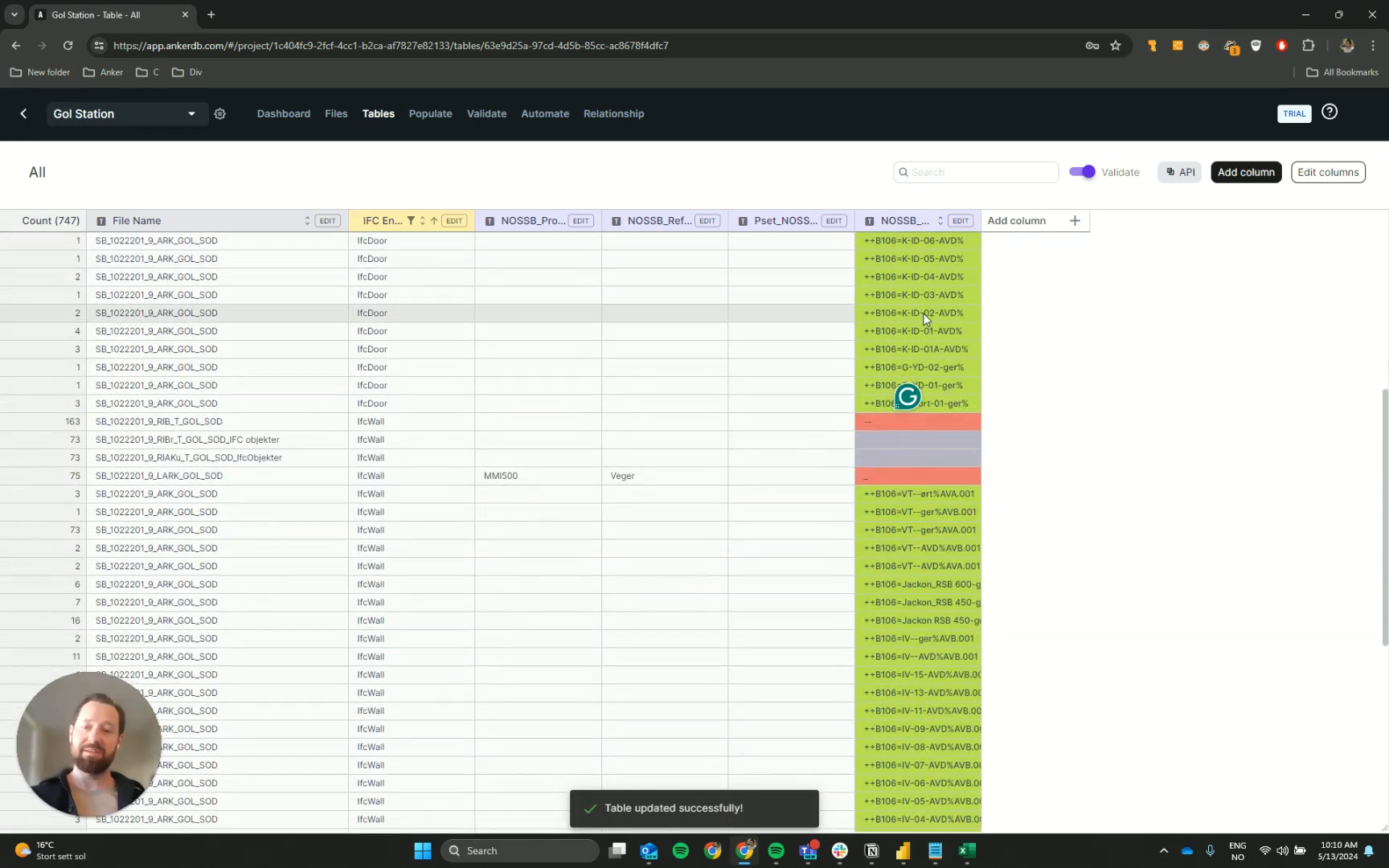
pyautogui.moveTo(882, 311); pyautogui.dragTo(909, 294)
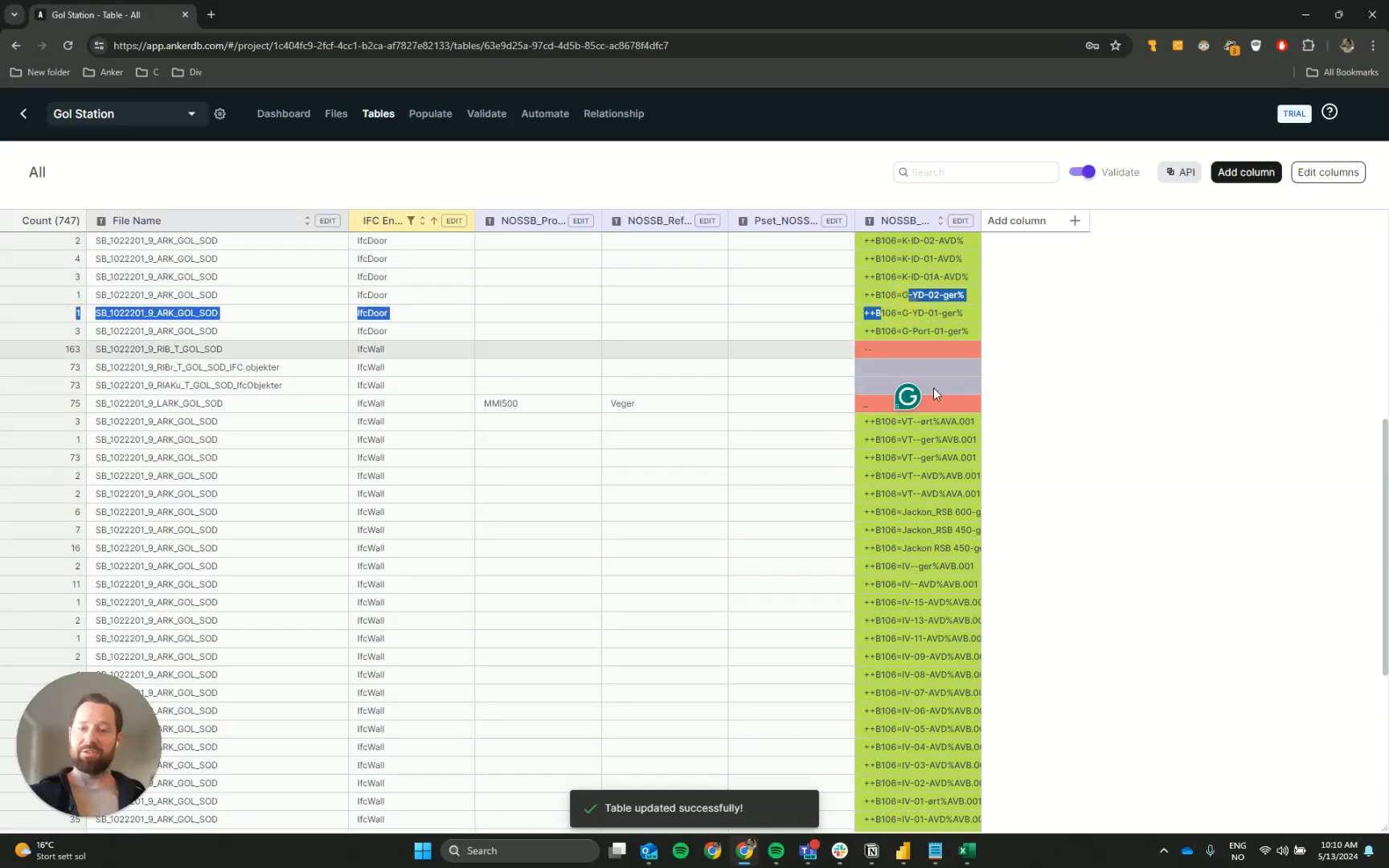
pyautogui.scroll(-5, 892, 354)
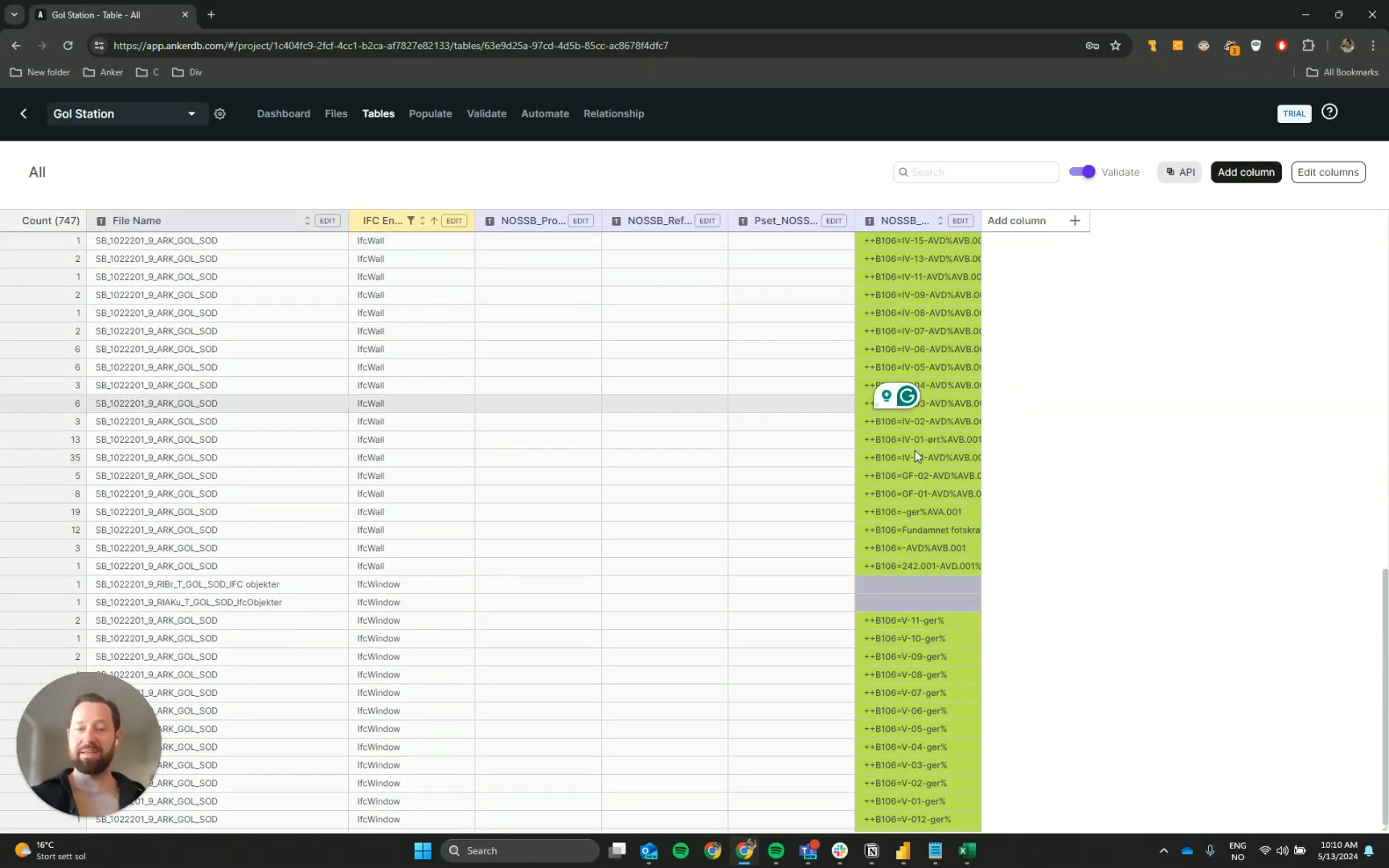
pyautogui.scroll(4, 915, 450)
pyautogui.scroll(3, 924, 458)
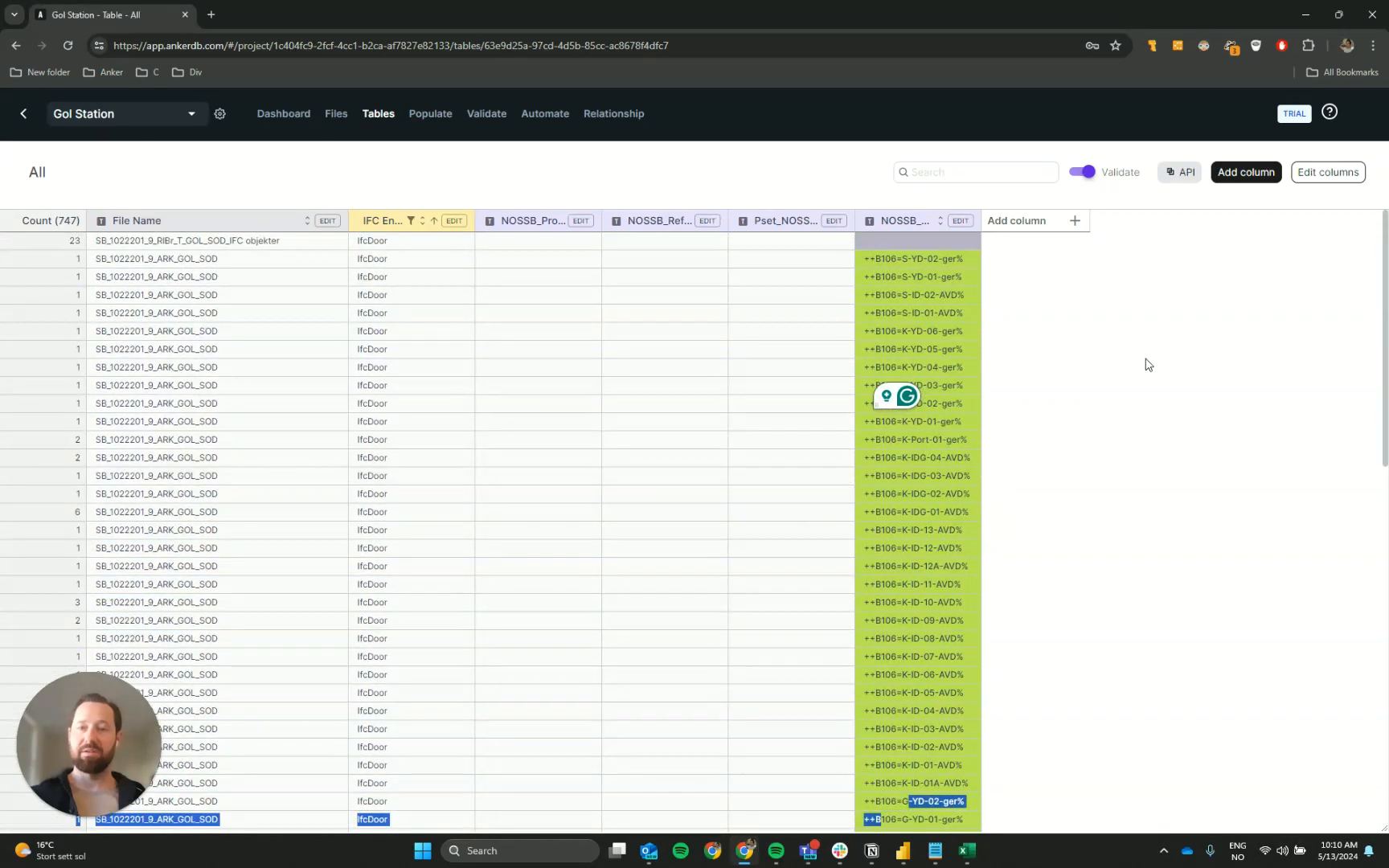
pyautogui.click(1082, 172)
pyautogui.click(1106, 426)
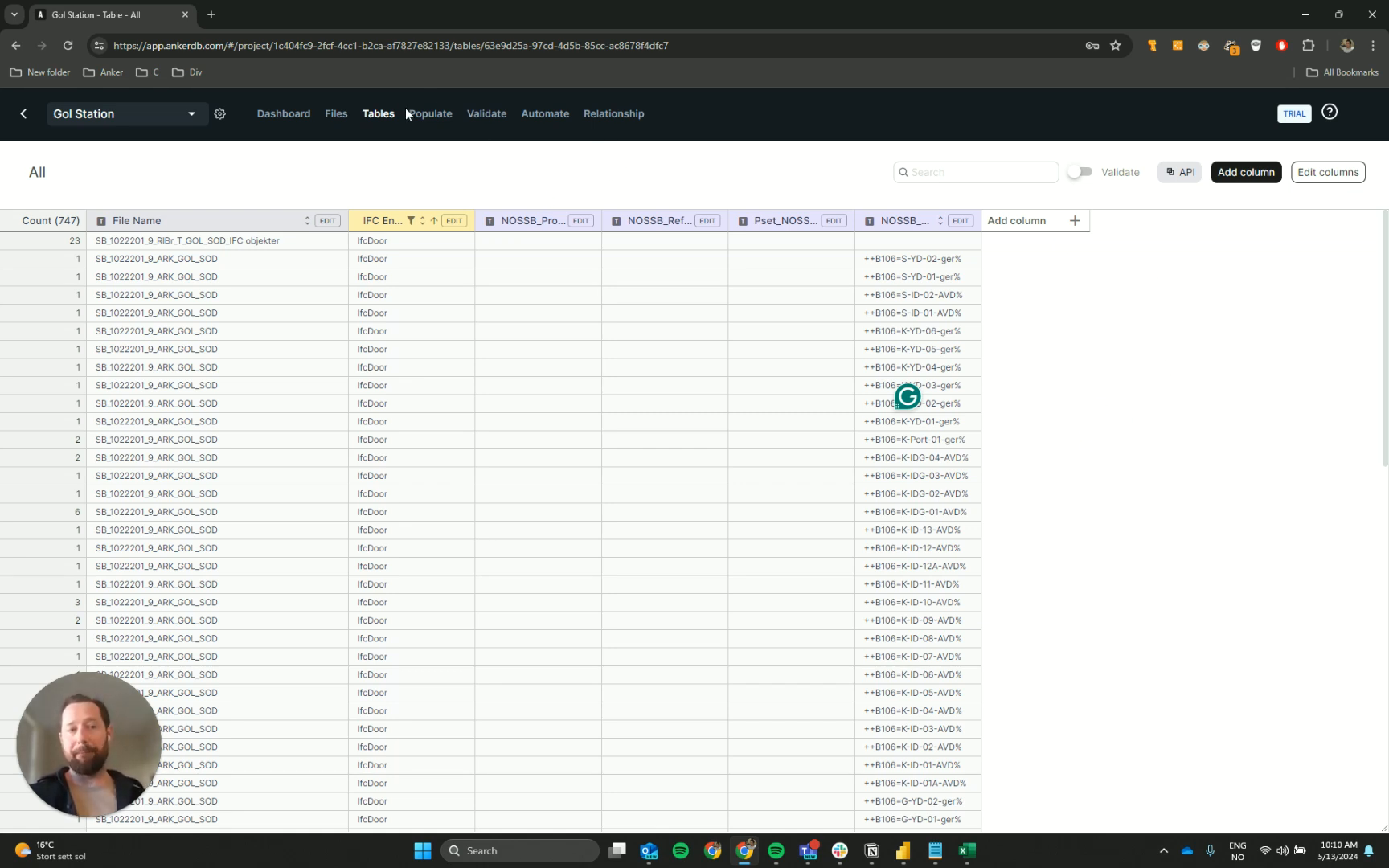
# Return to the project's table overview and download the "All" table as a CSV file
pyautogui.click(381, 123)
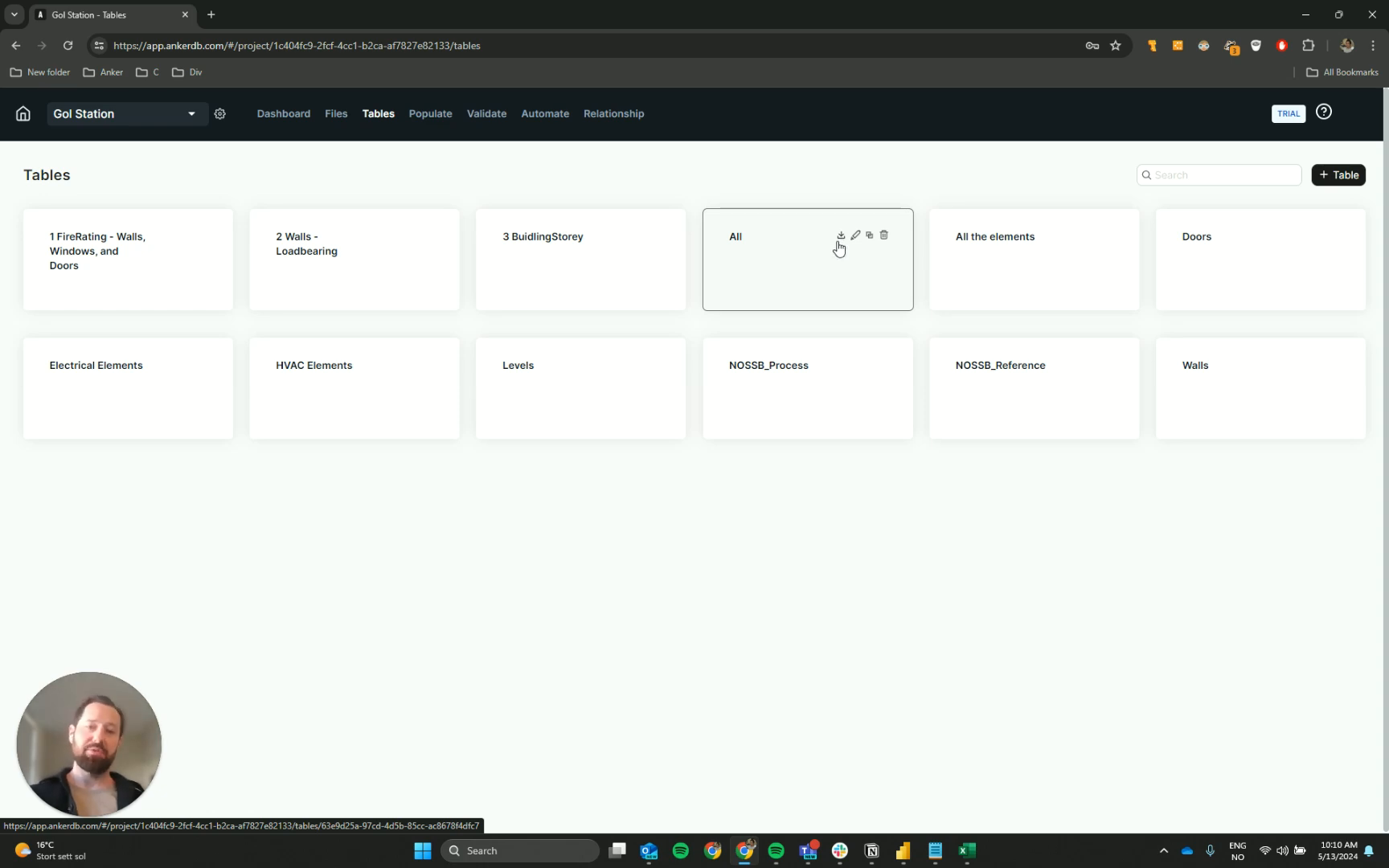
pyautogui.click(841, 237)
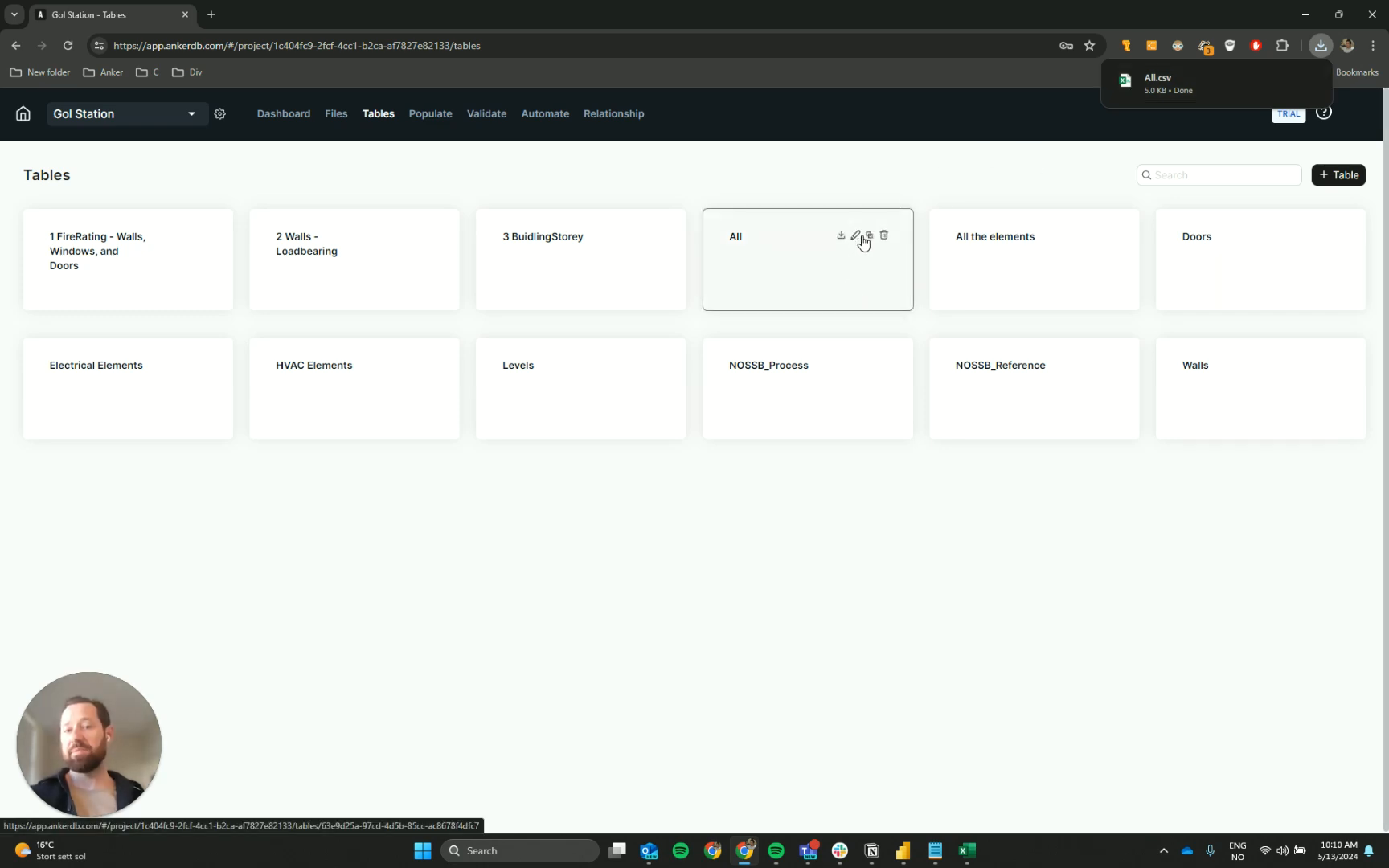
# Check the name, filter and column settings of the "All" table without changing them, and duplicate the table
pyautogui.click(857, 236)
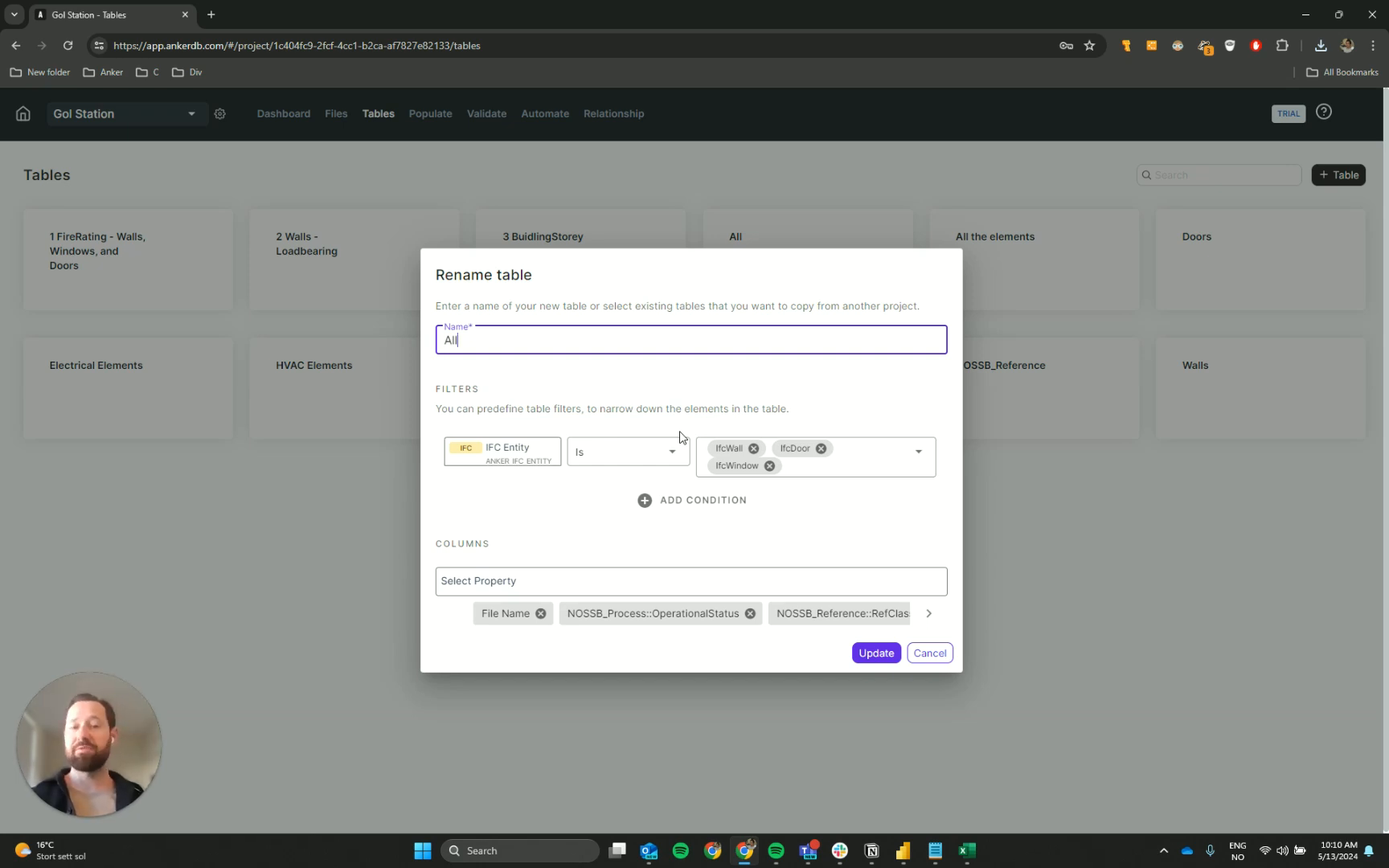
pyautogui.click(930, 653)
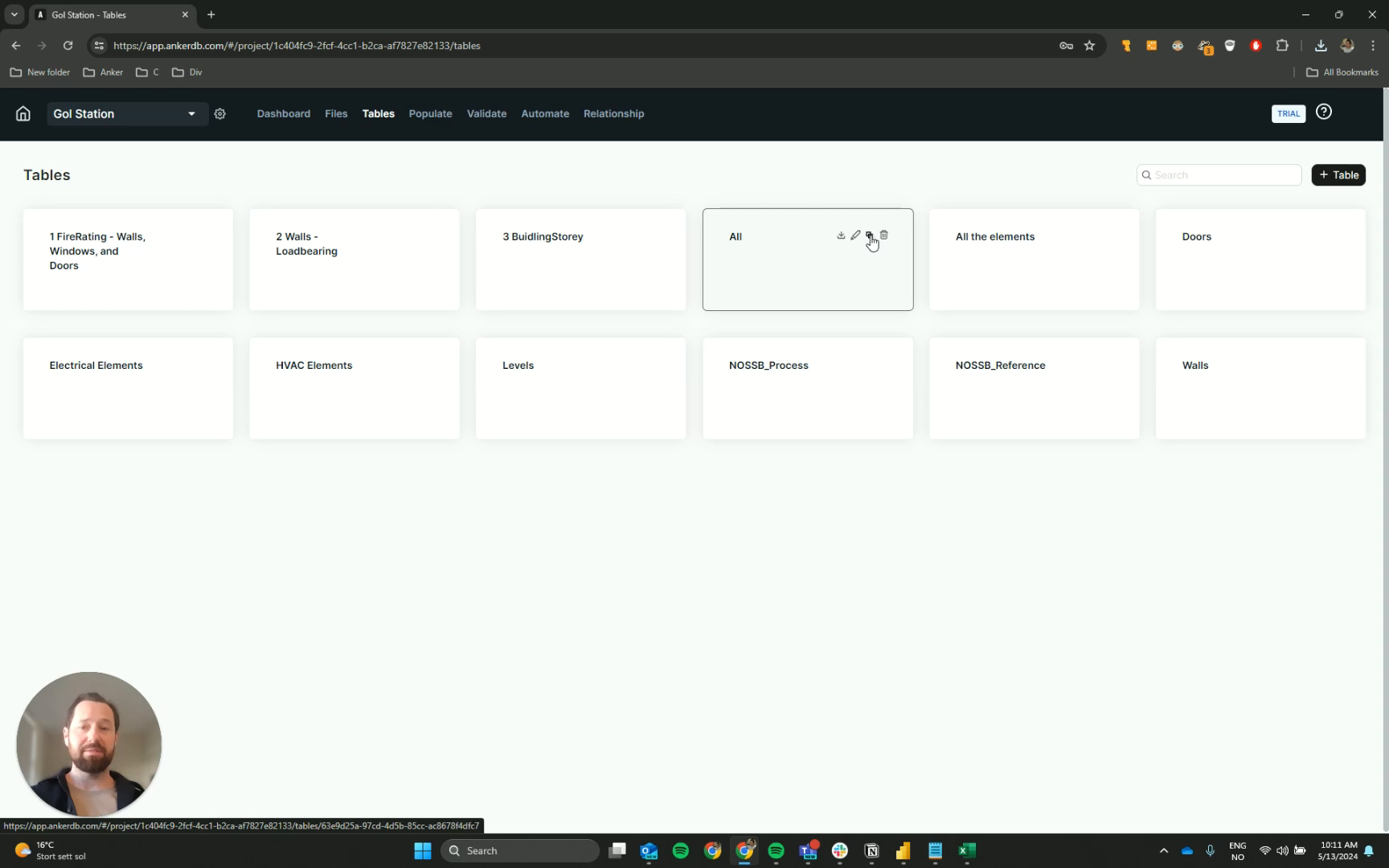
pyautogui.click(870, 236)
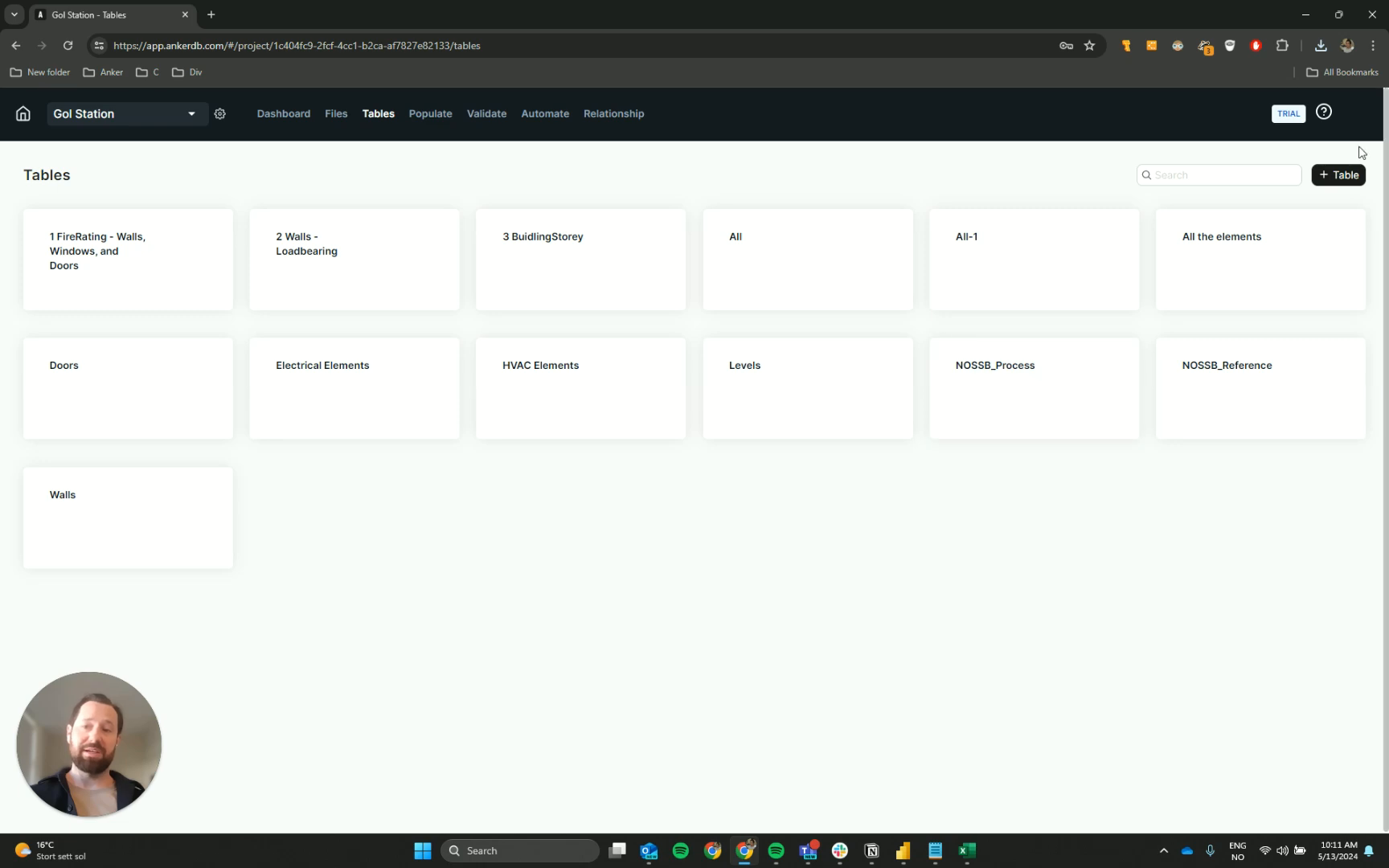
pyautogui.click(1341, 174)
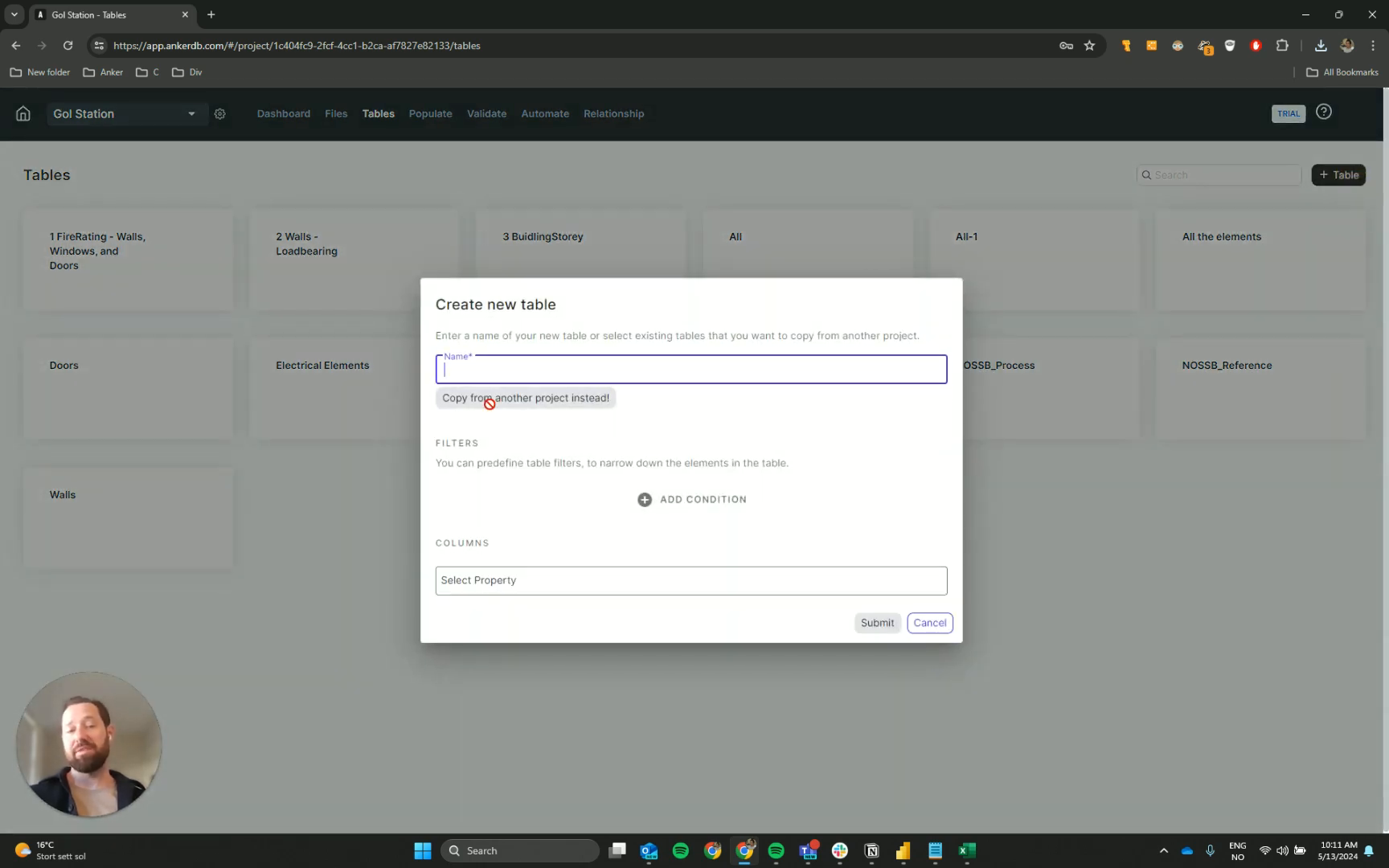
pyautogui.click(487, 399)
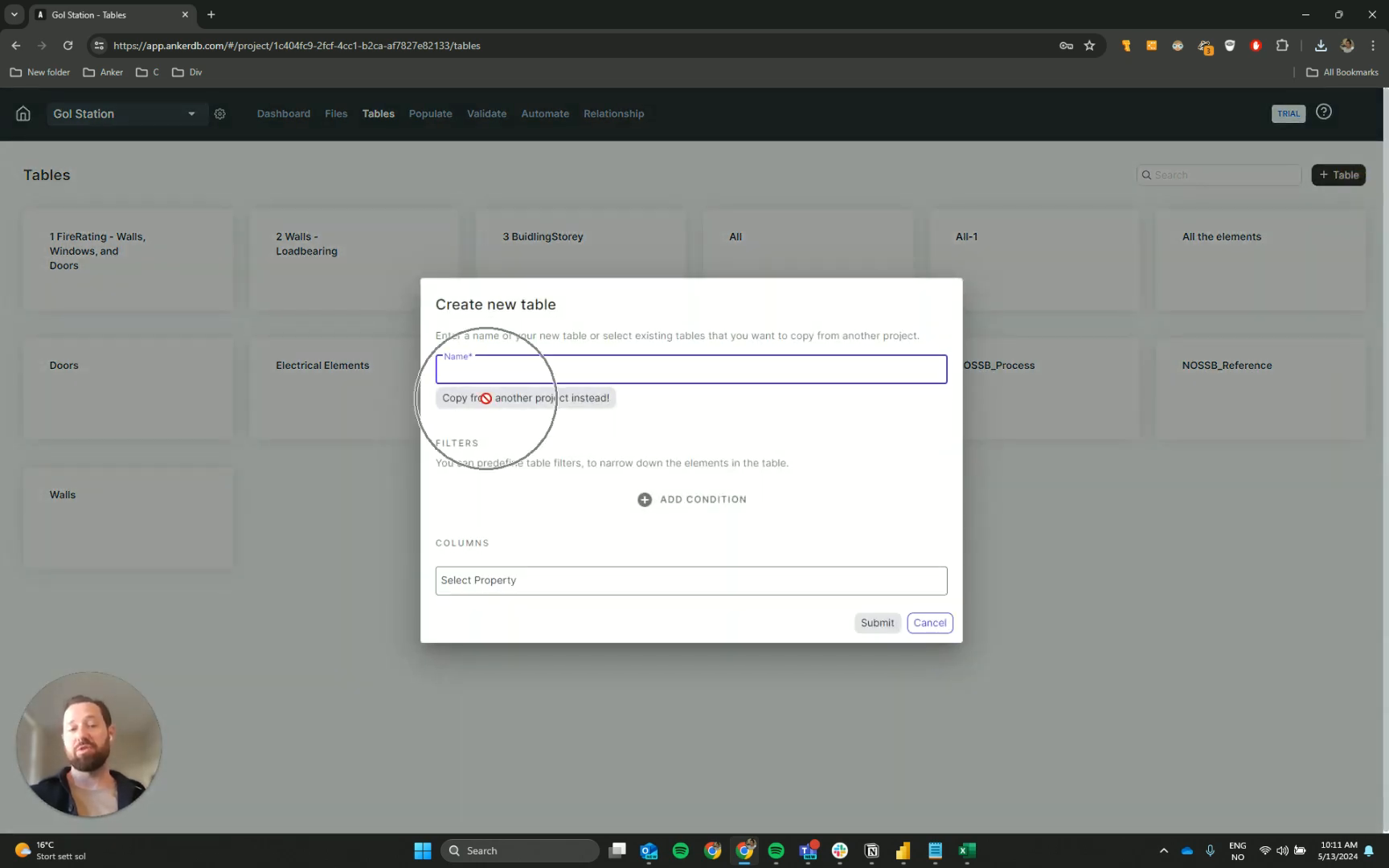
pyautogui.click(577, 402)
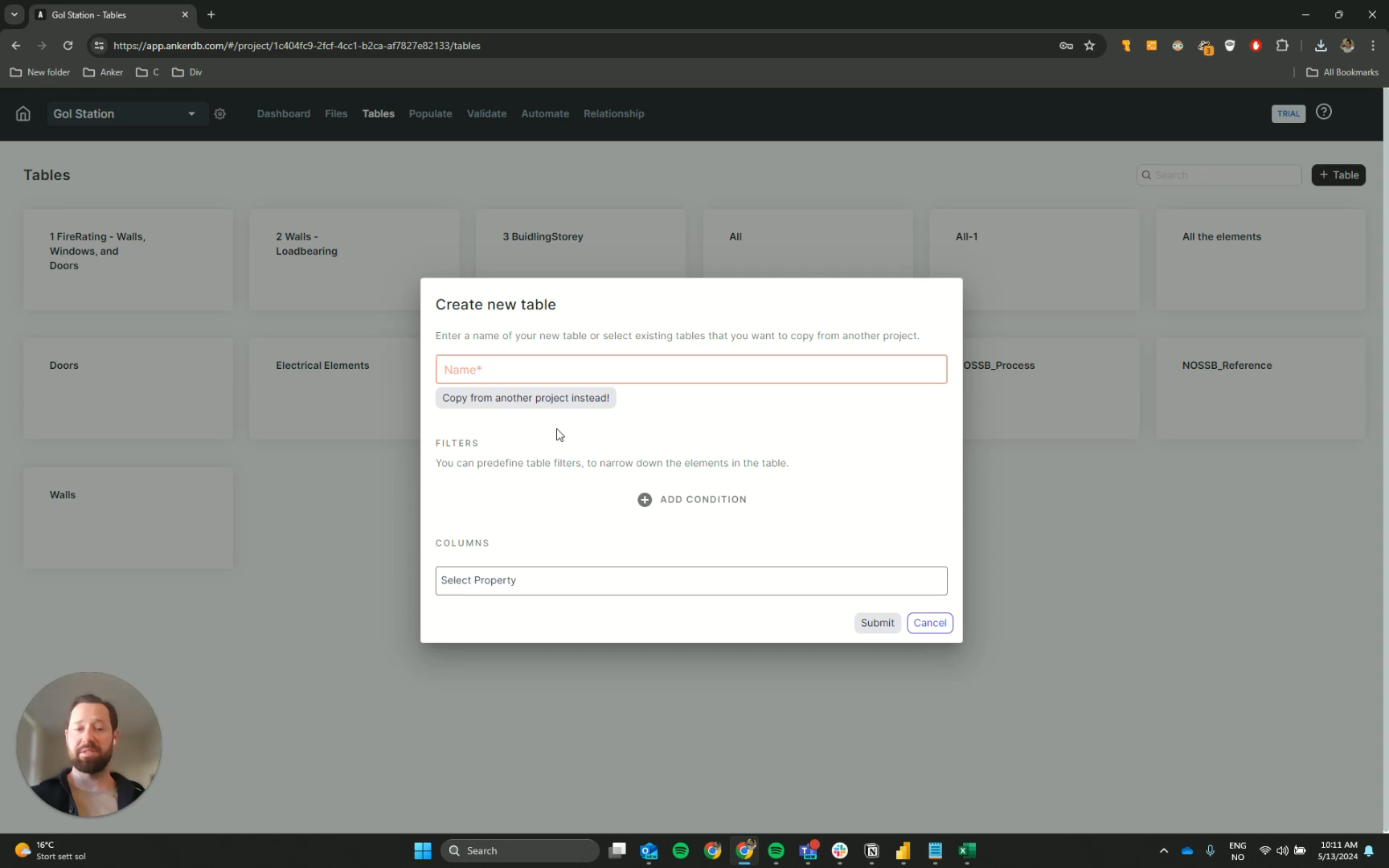
pyautogui.click(949, 624)
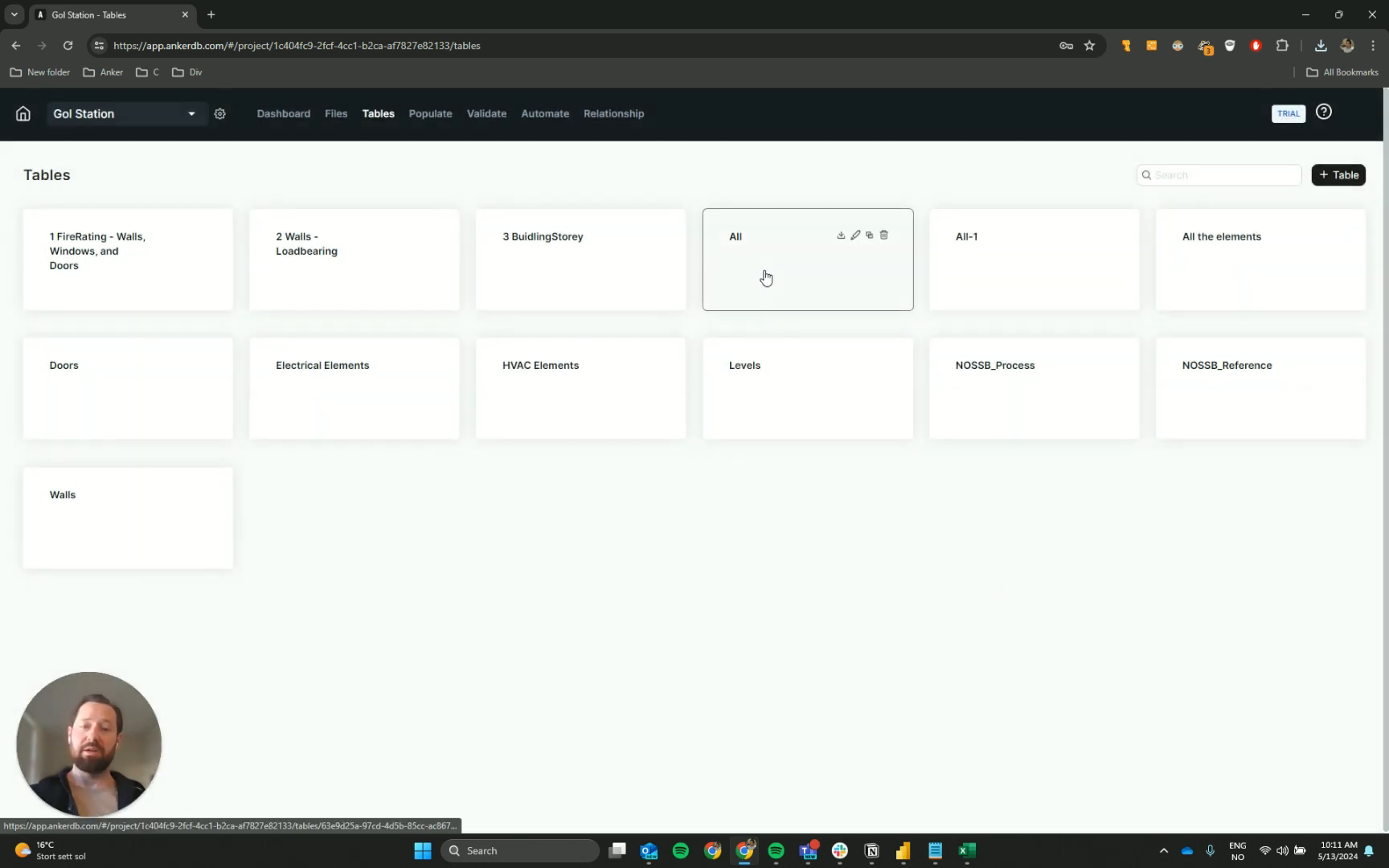
# Copy the API URL of the "All" table and paste it under Table API URL in API.txt in Notepad
pyautogui.click(770, 264)
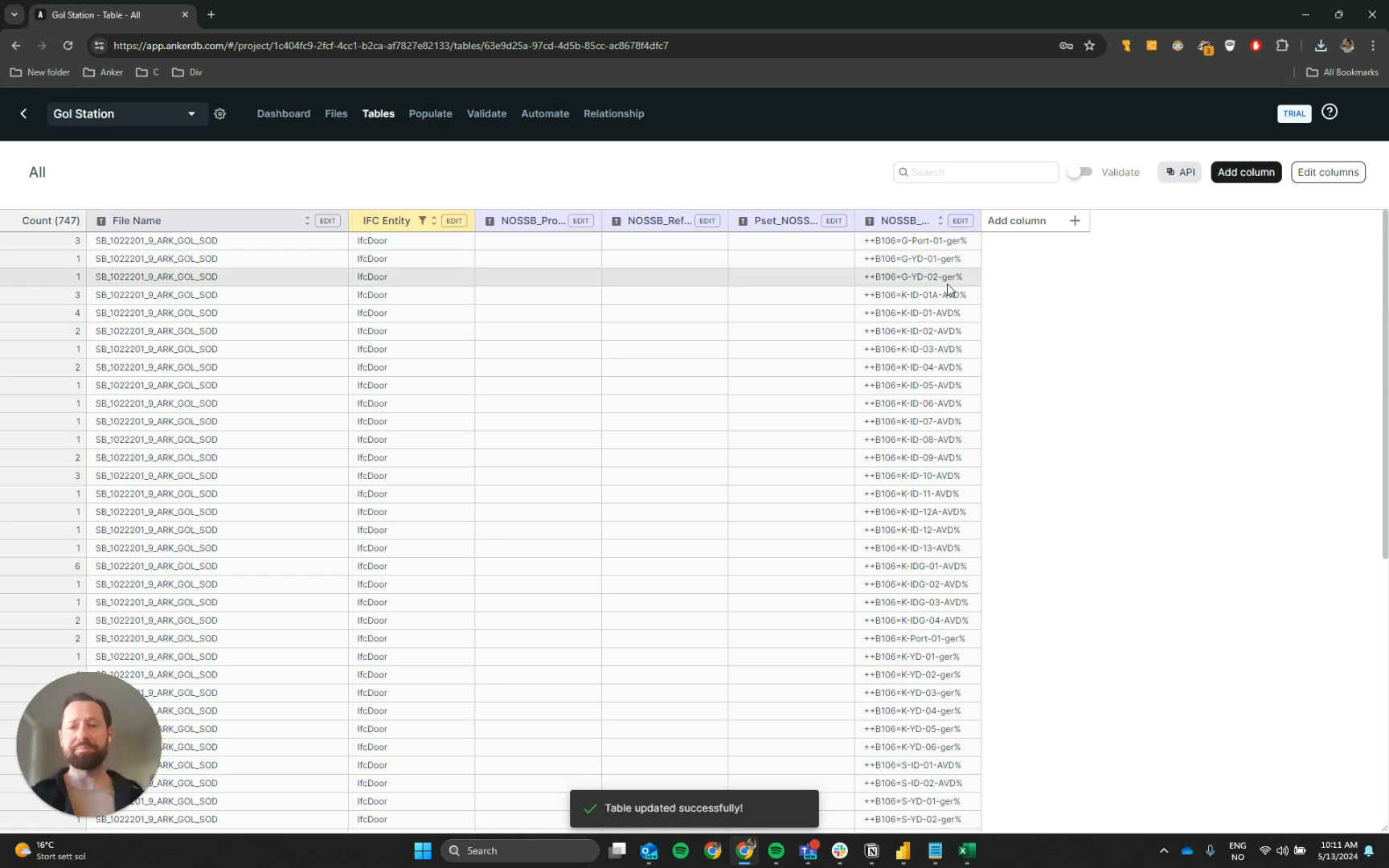
pyautogui.click(1179, 179)
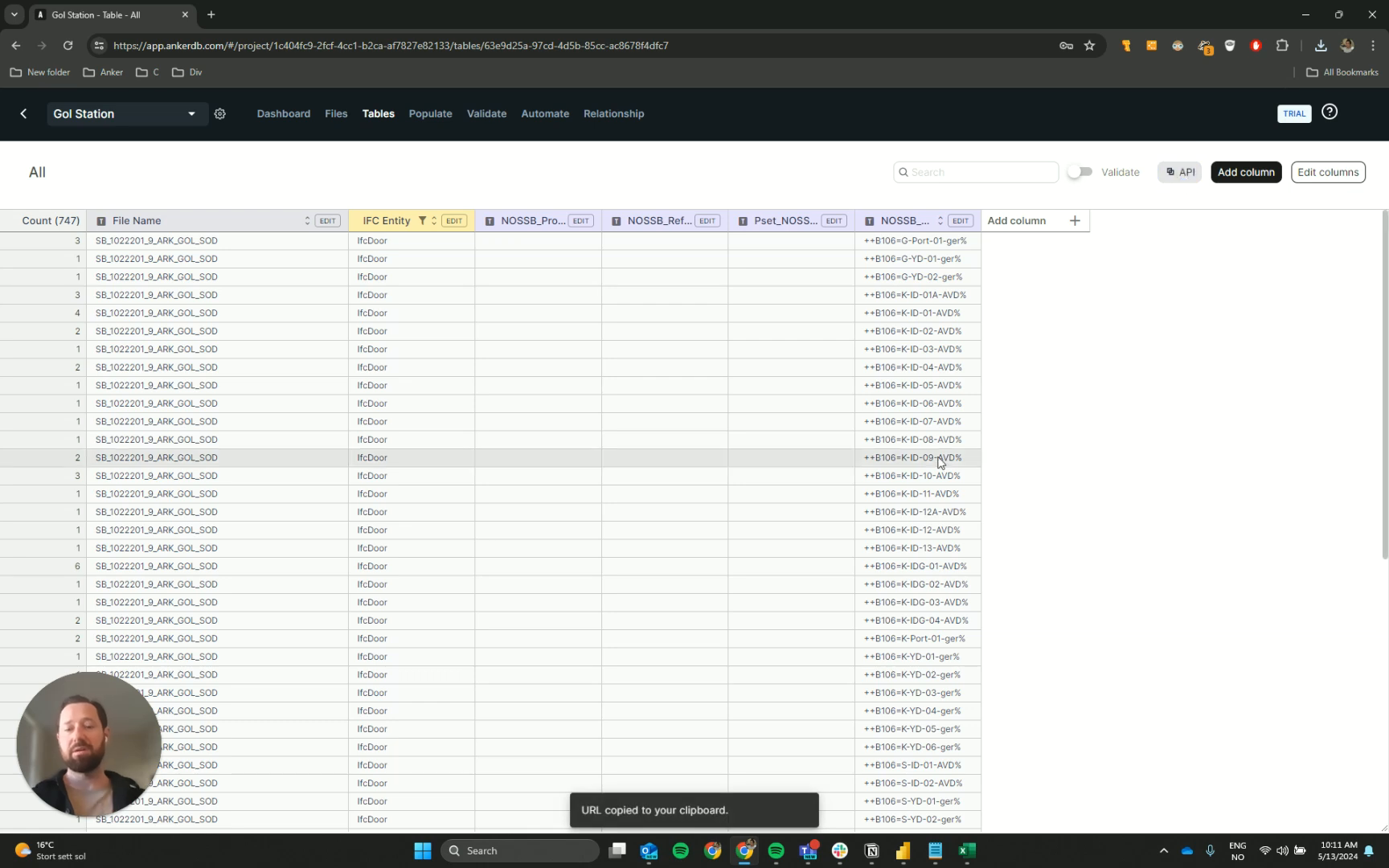
pyautogui.click(935, 851)
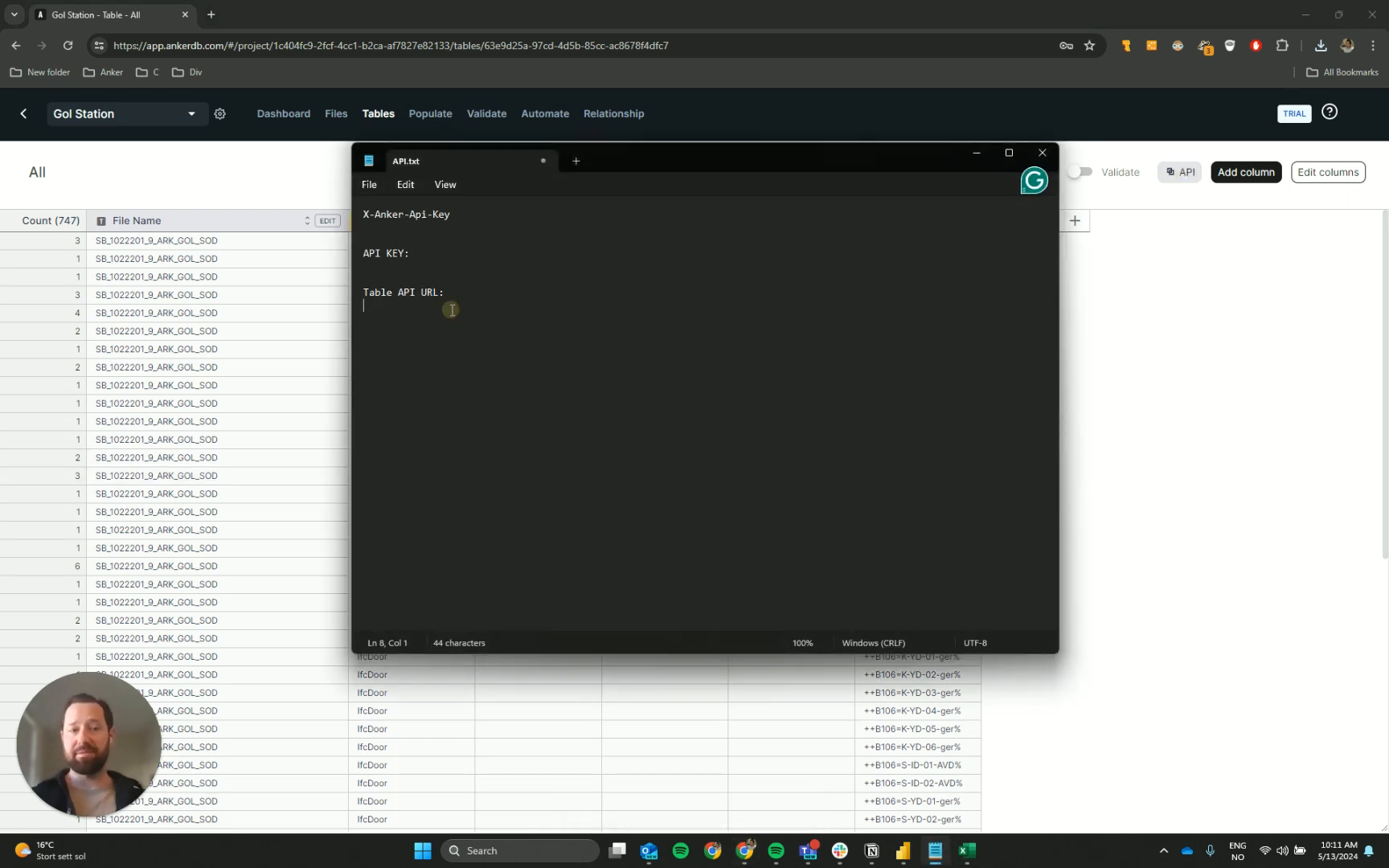
pyautogui.write('https://api.ankerdb.com/elementview/v1/table/63e9d25a-97cd-4d5b-85cc-ac8678f4dfc7?format=csv')
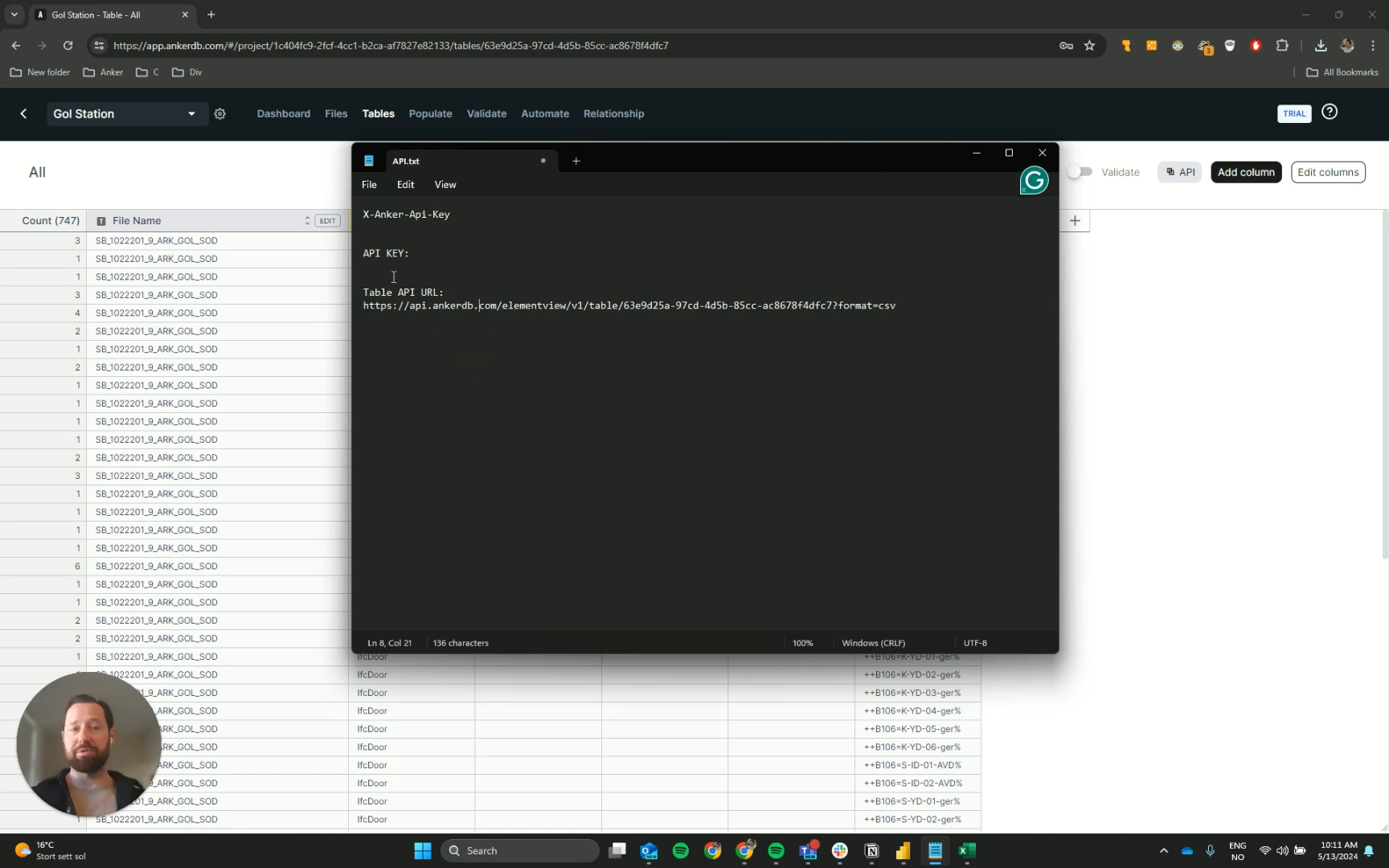
# Return to Anker in the browser and open the account page with its list of active API keys
pyautogui.click(405, 292)
pyautogui.moveTo(414, 254); pyautogui.dragTo(362, 254)
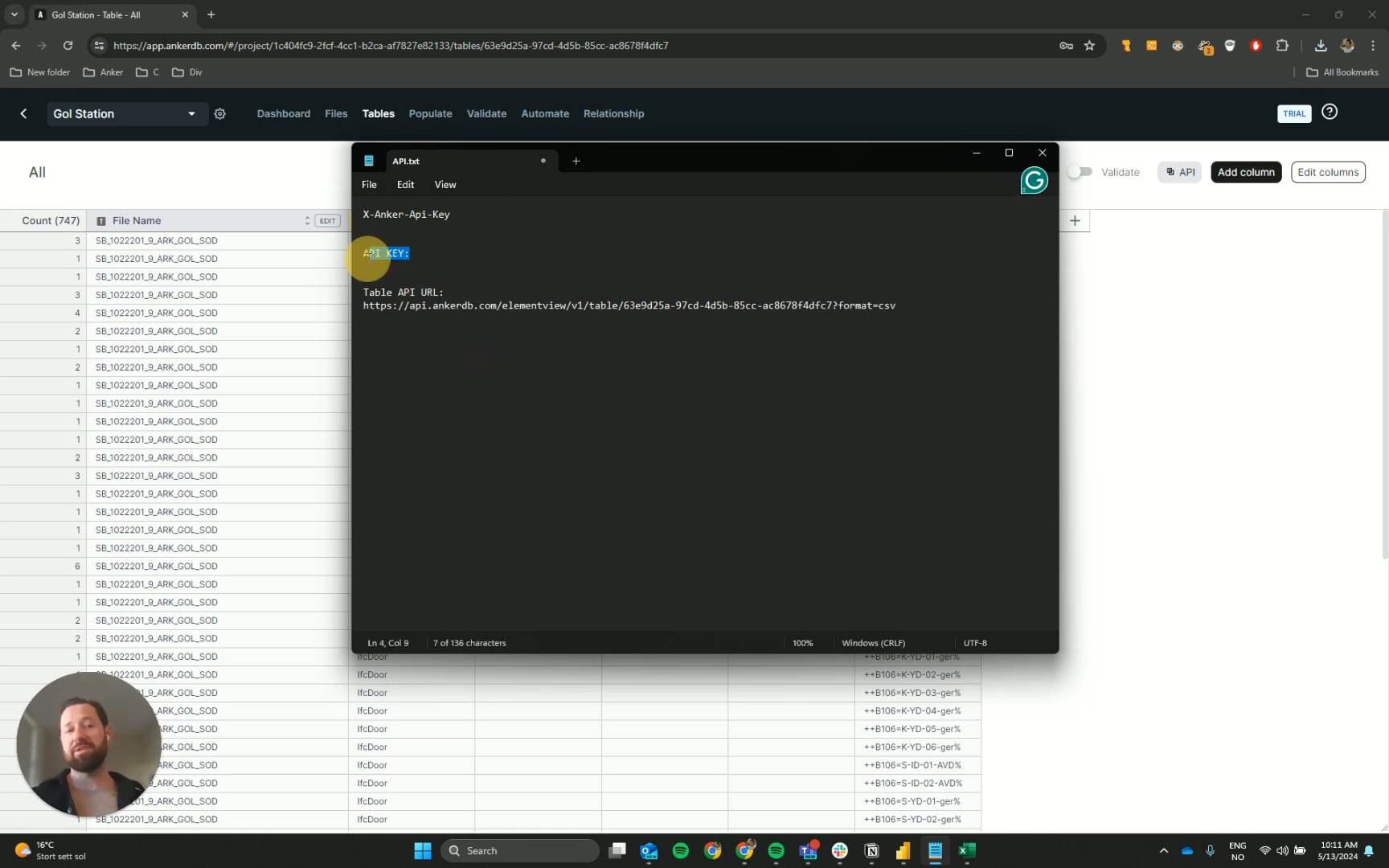
pyautogui.click(142, 160)
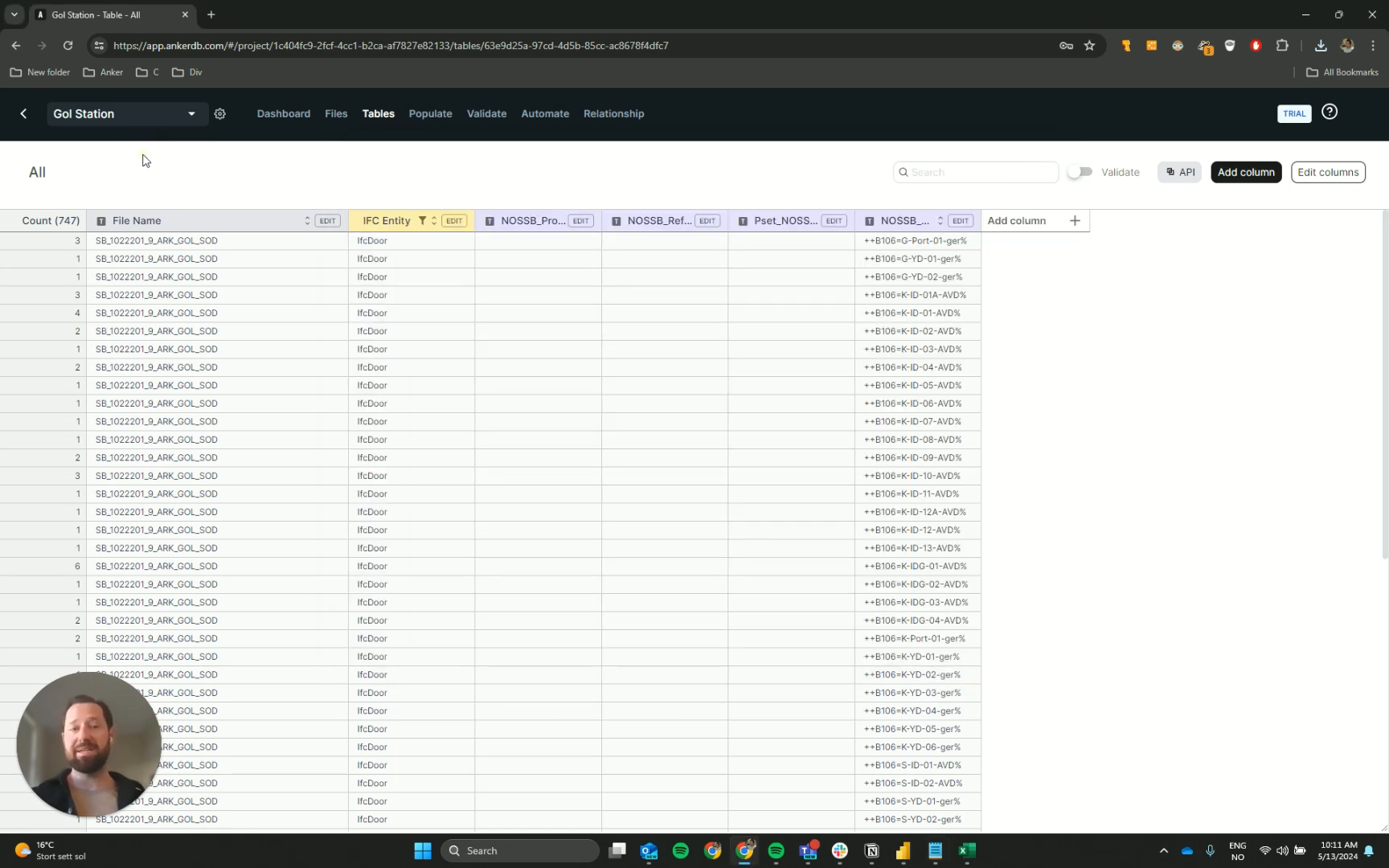
pyautogui.click(25, 116)
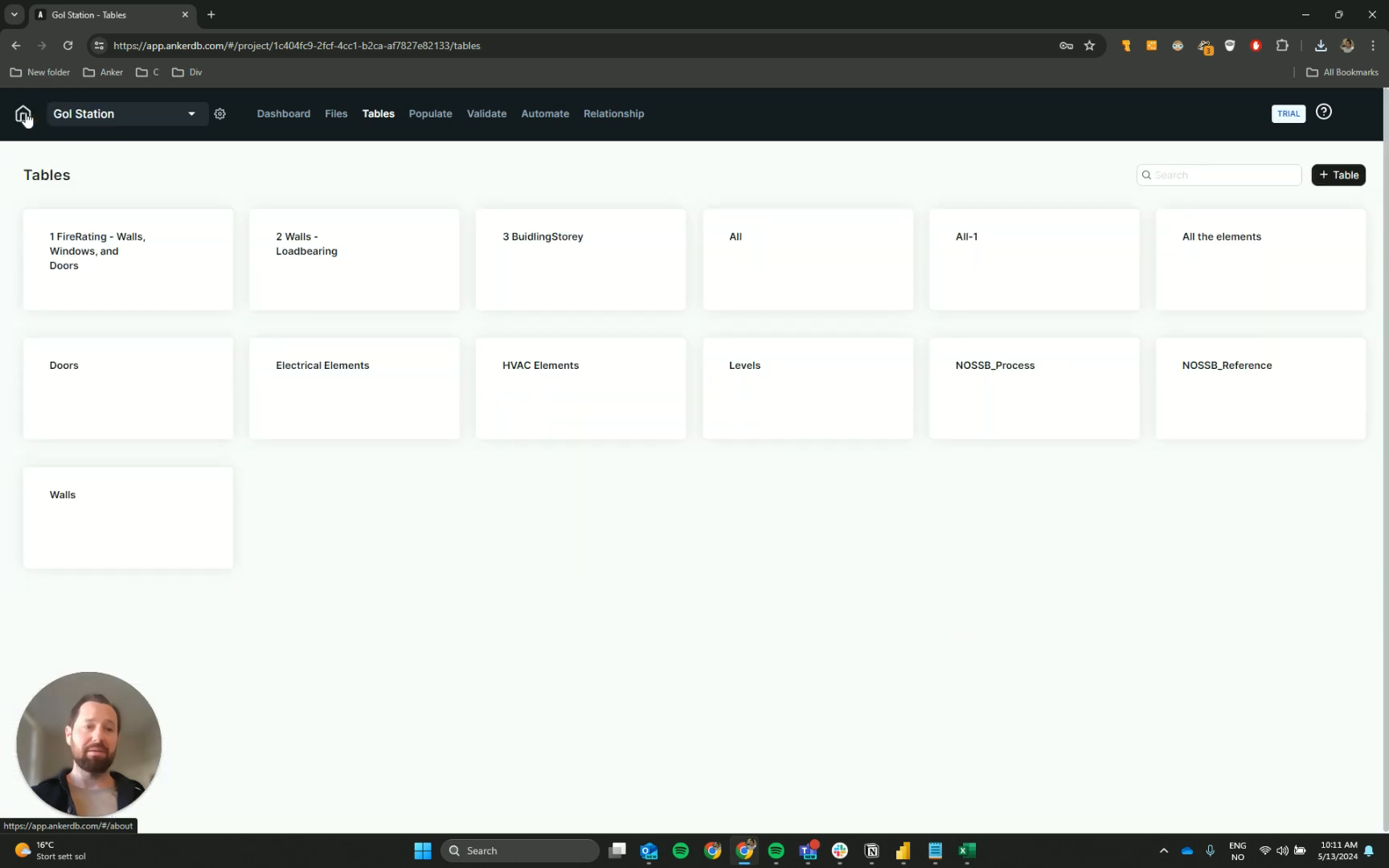
pyautogui.click(25, 117)
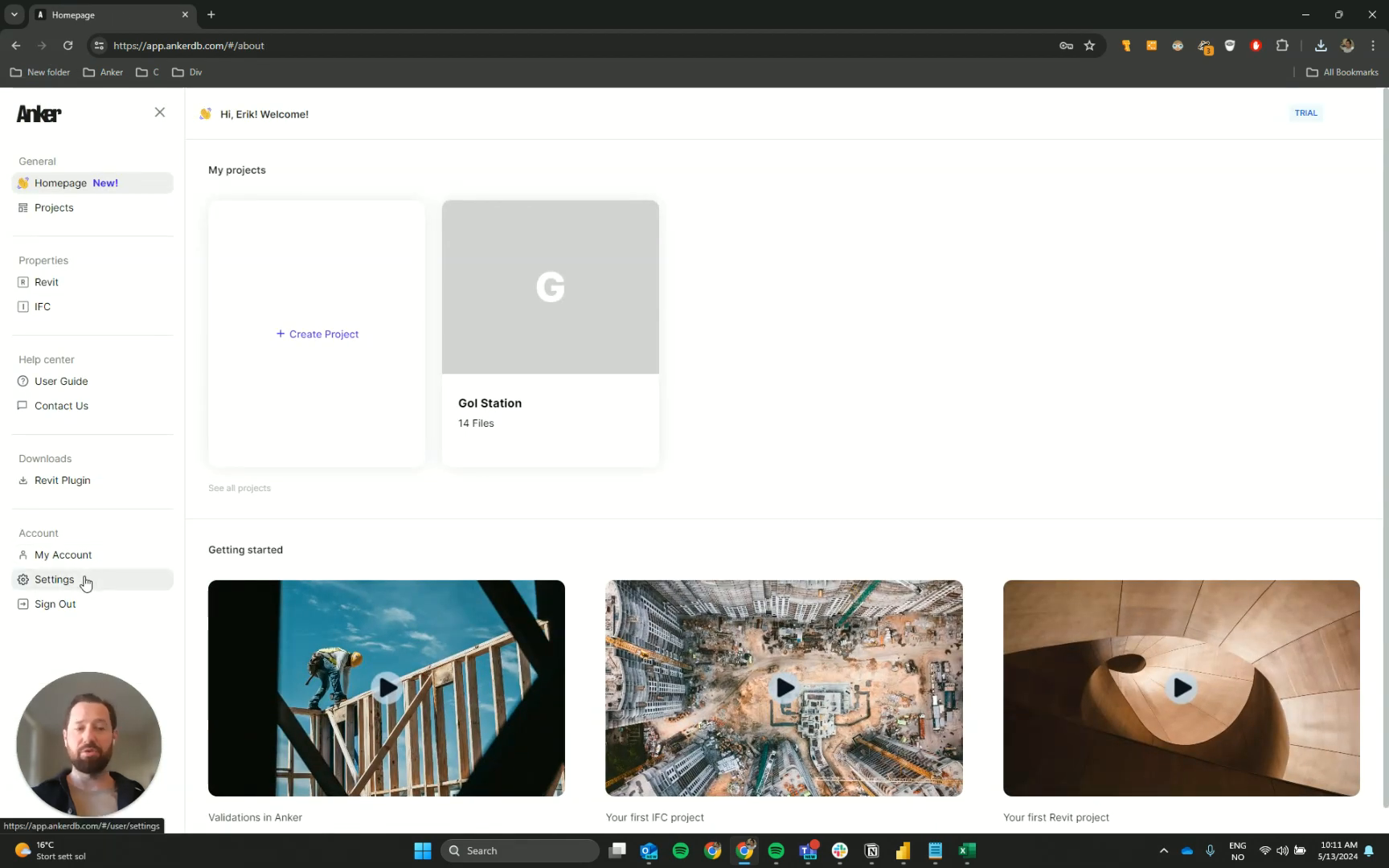
pyautogui.click(72, 557)
pyautogui.click(713, 635)
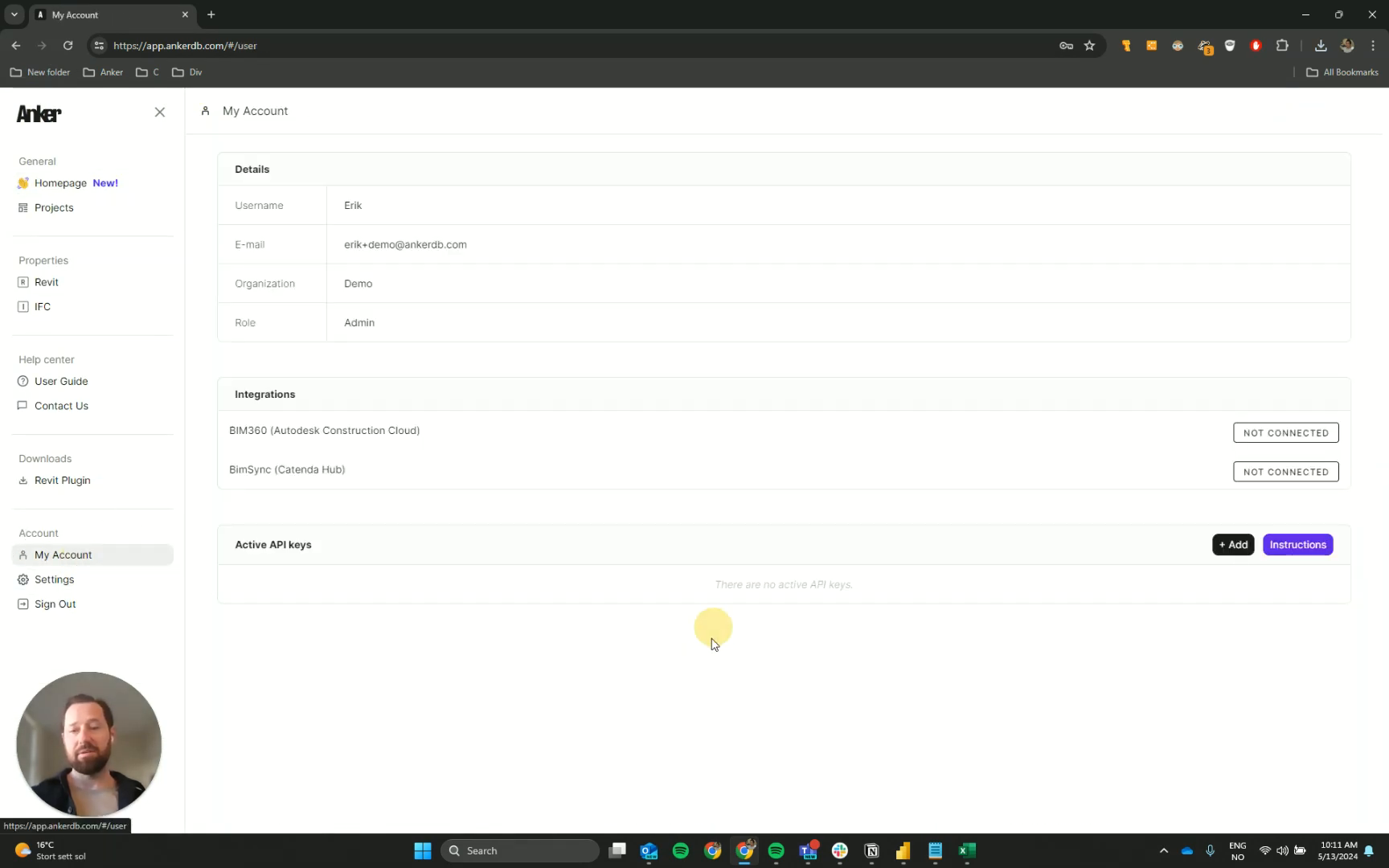
pyautogui.moveTo(235, 547); pyautogui.dragTo(337, 547)
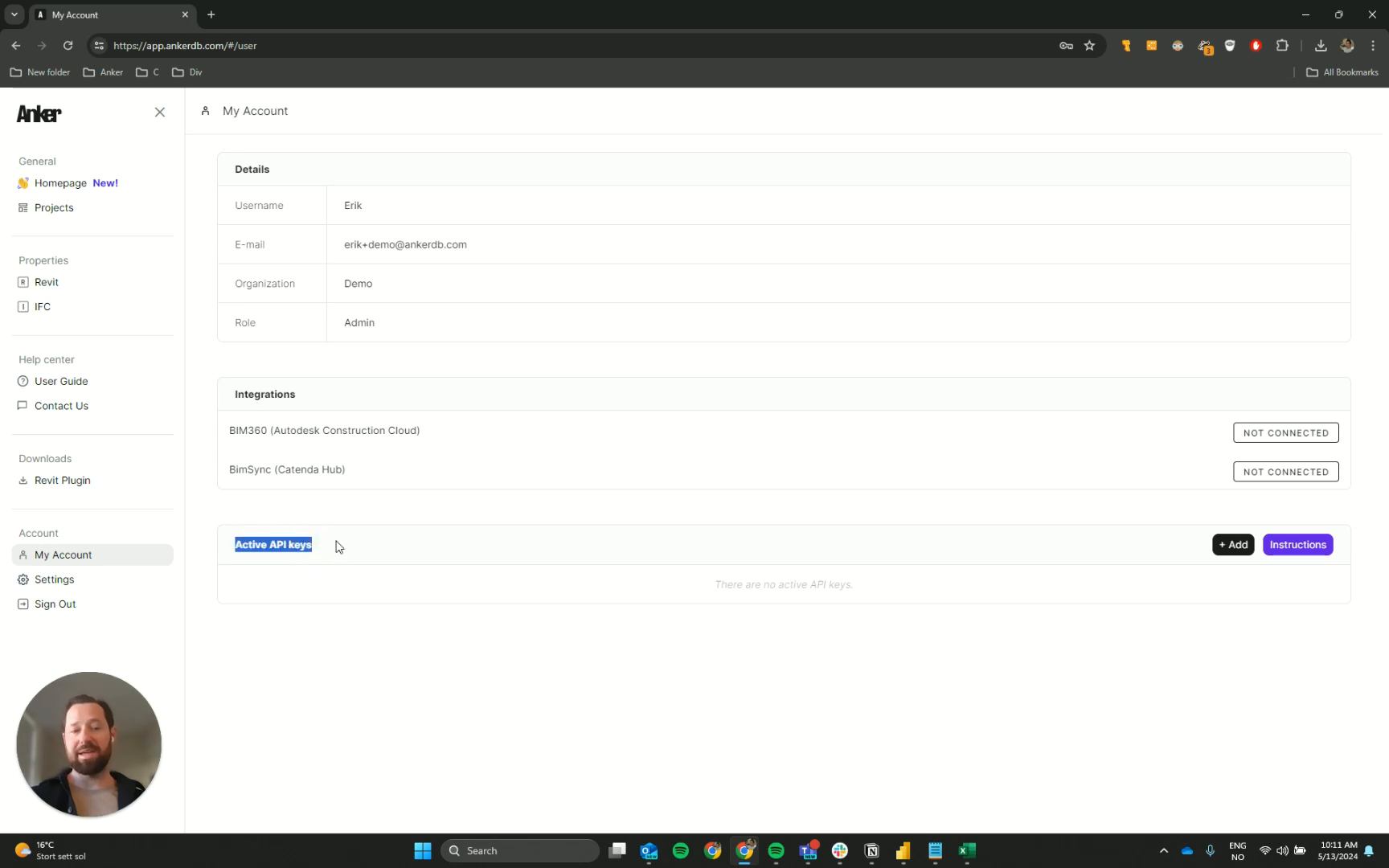
# Generate a new API key named "My API Key" for the account
pyautogui.click(1238, 544)
pyautogui.click(753, 456)
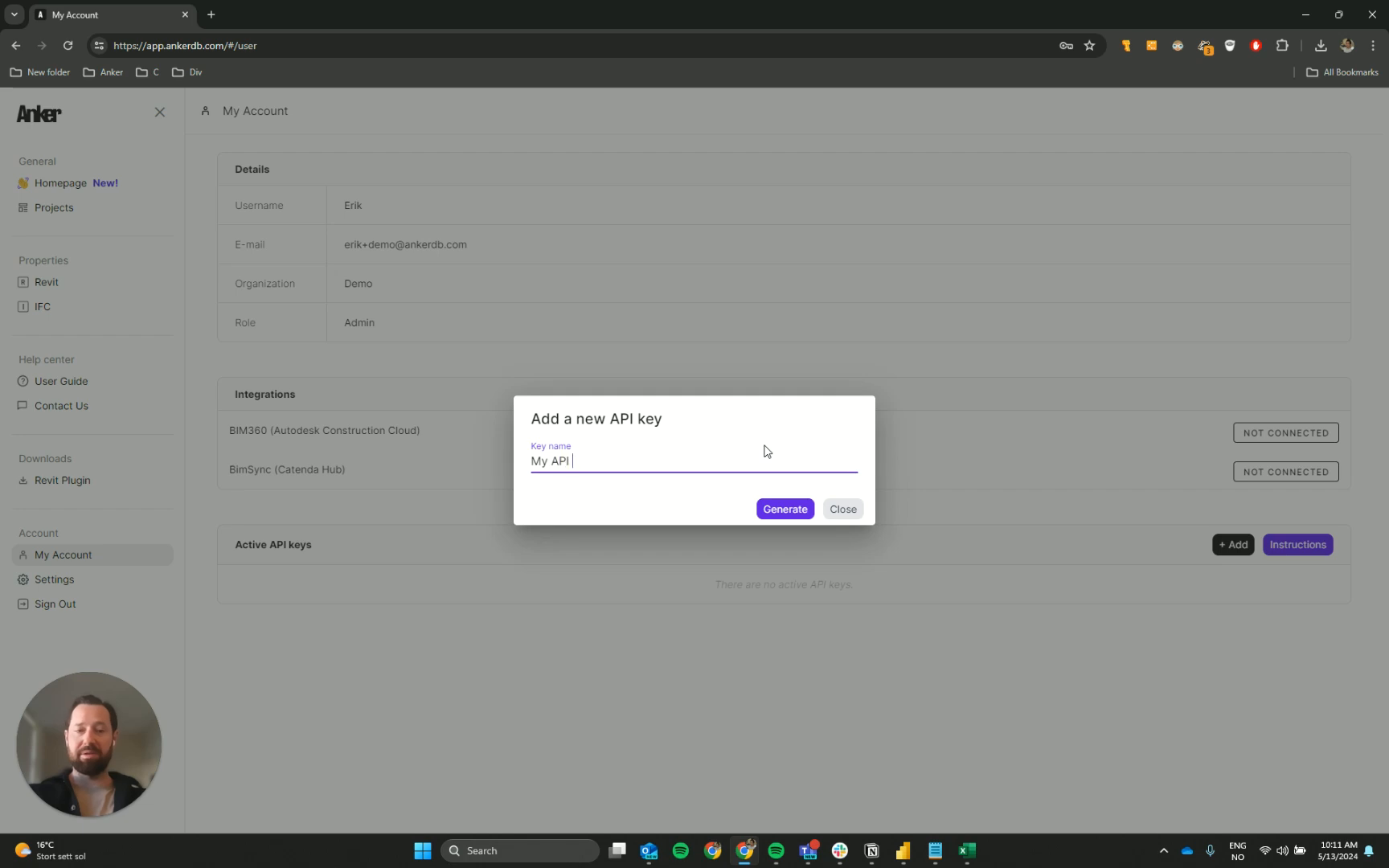
pyautogui.write('My API Key')
pyautogui.click(789, 500)
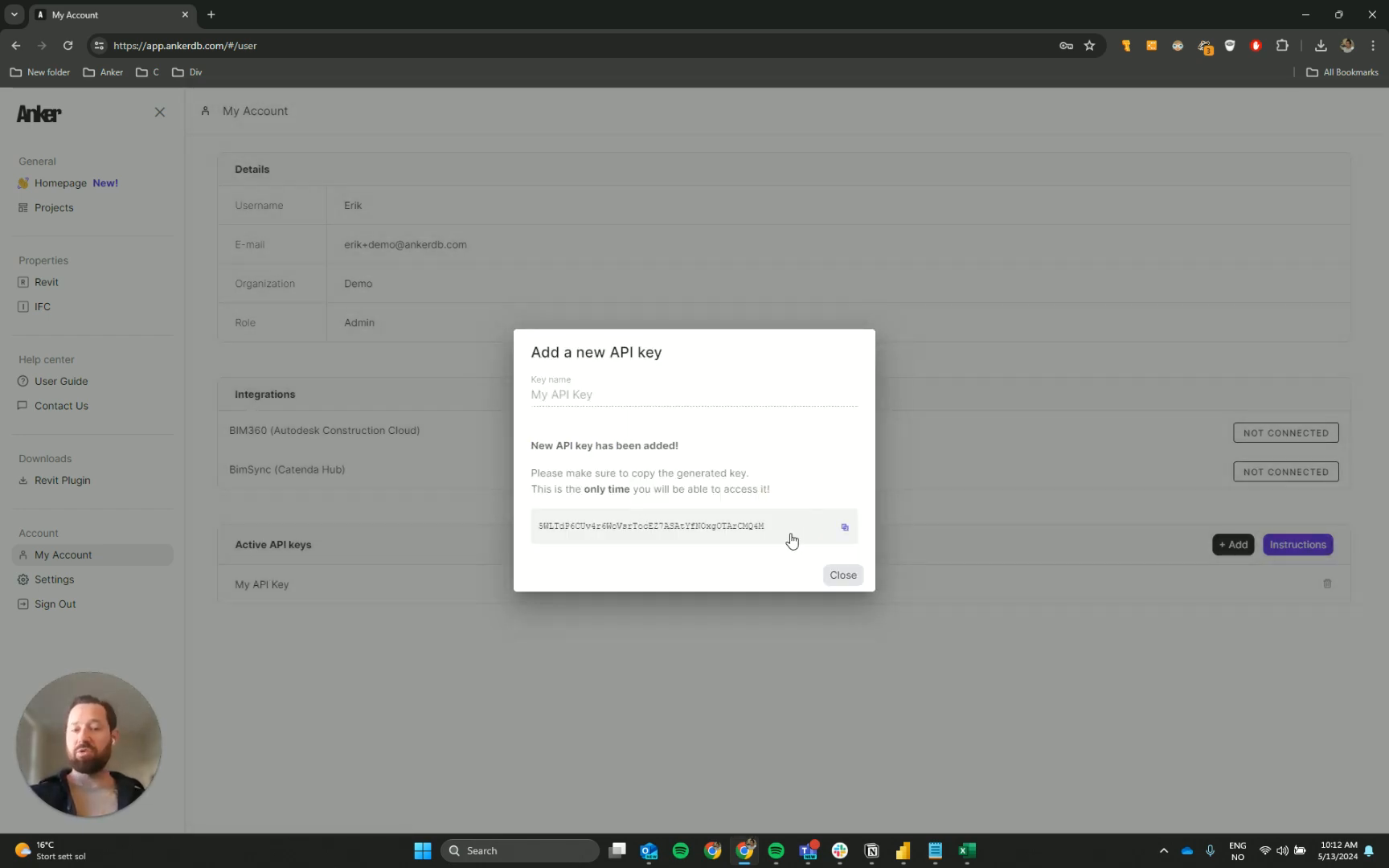
# Copy the generated API key and paste it under API KEY in API.txt in Notepad
pyautogui.click(844, 529)
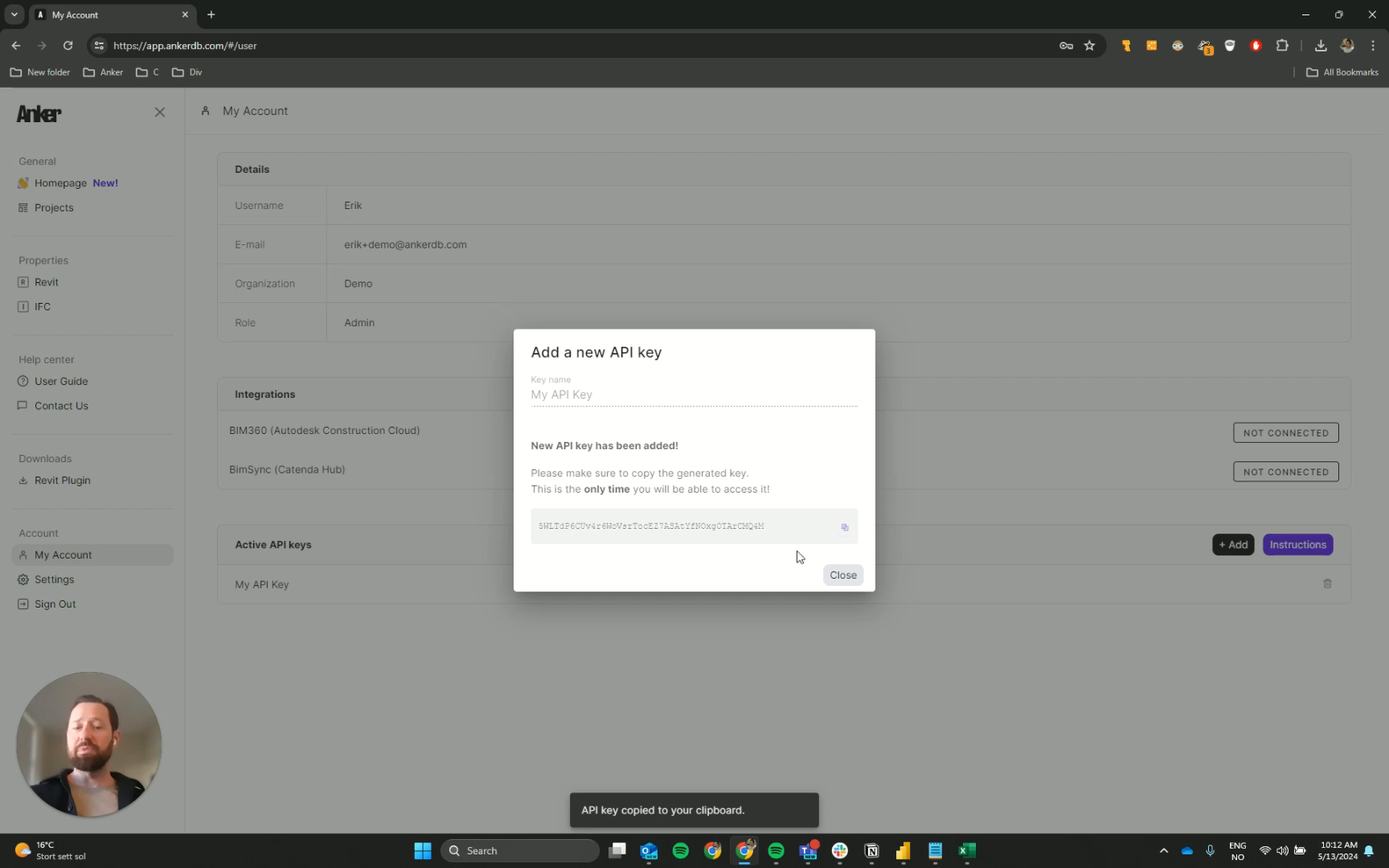
pyautogui.click(844, 528)
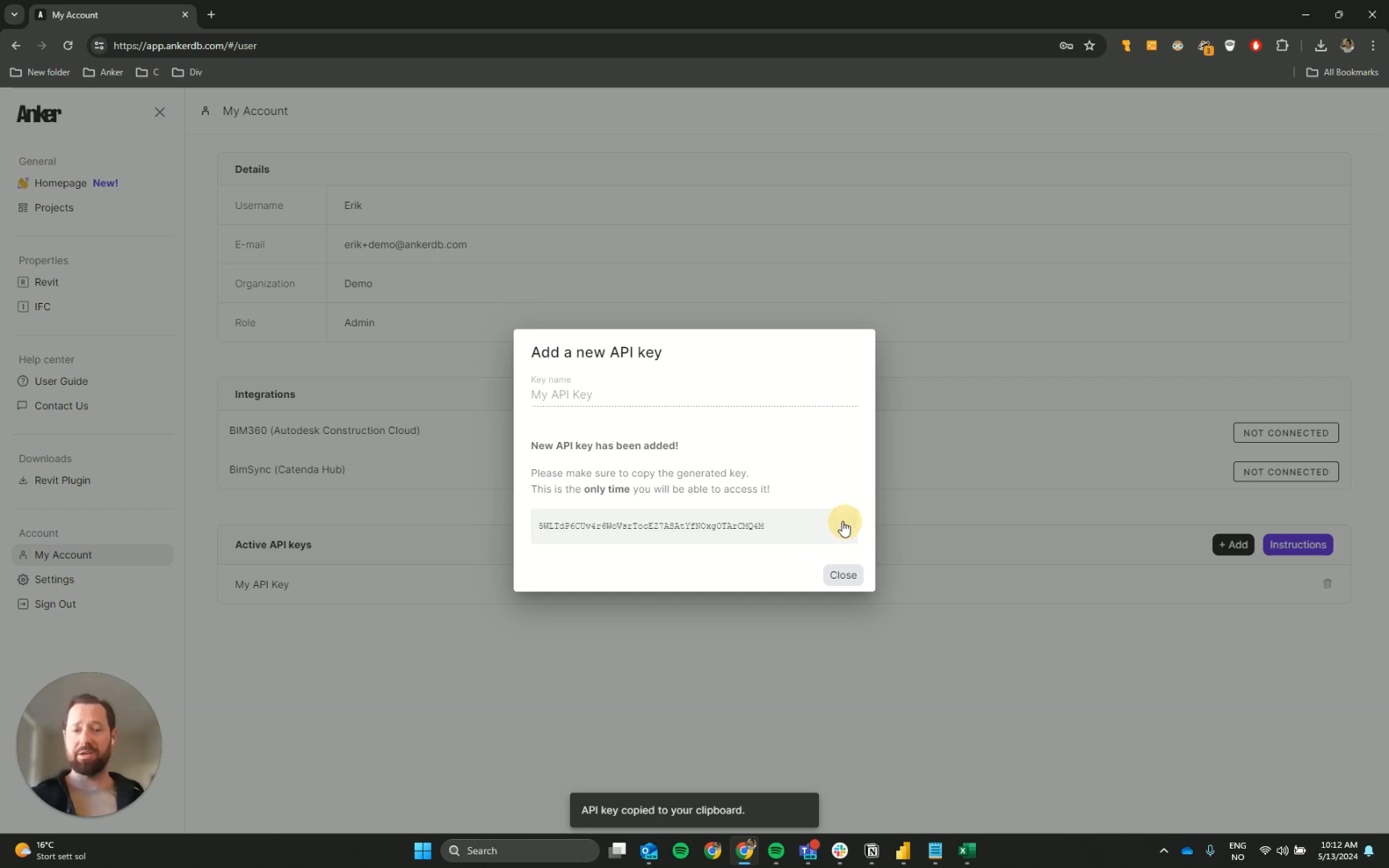
pyautogui.click(850, 576)
pyautogui.click(935, 851)
pyautogui.click(498, 227)
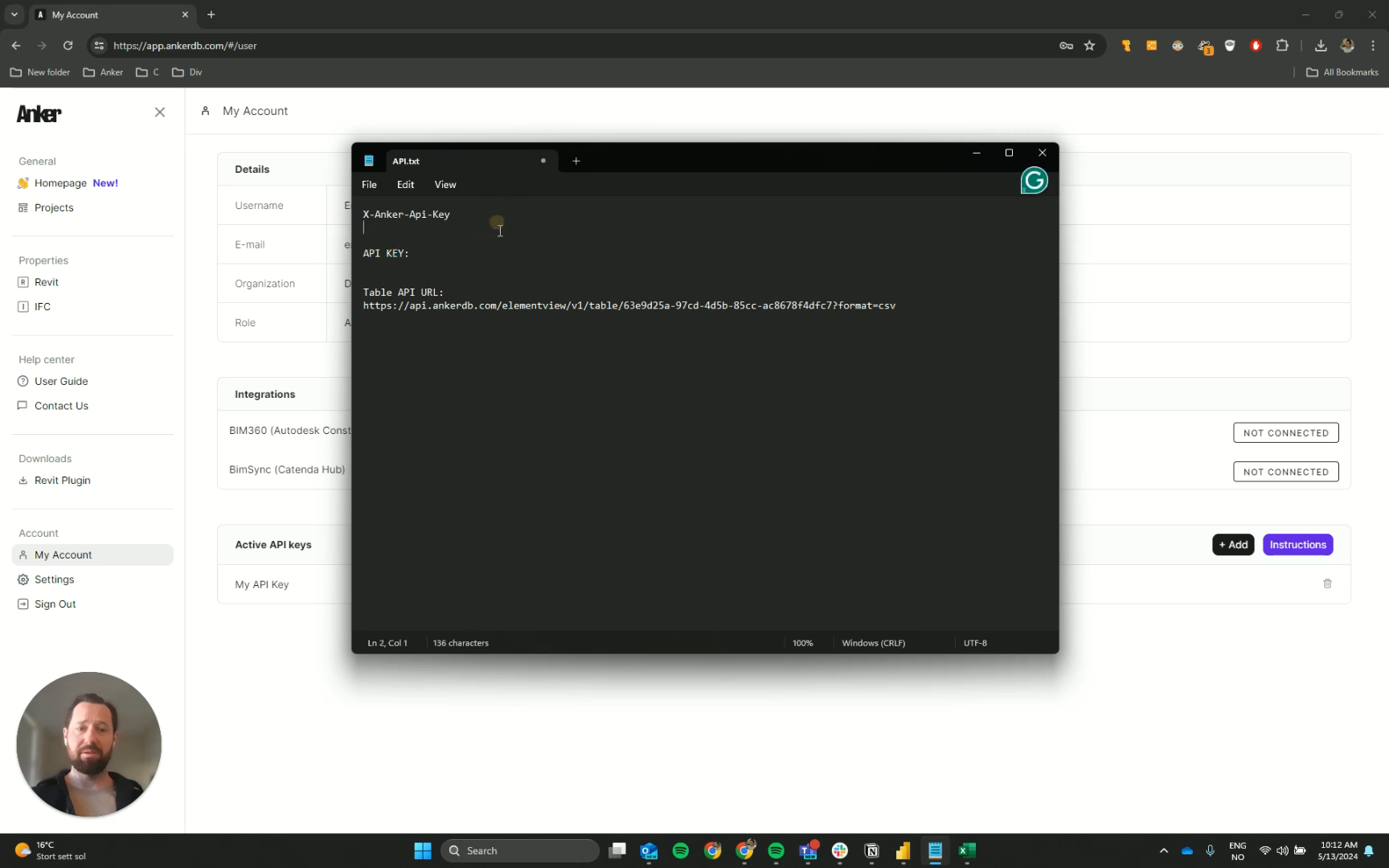
pyautogui.click(481, 266)
pyautogui.hotkey('ctrl', 'v')
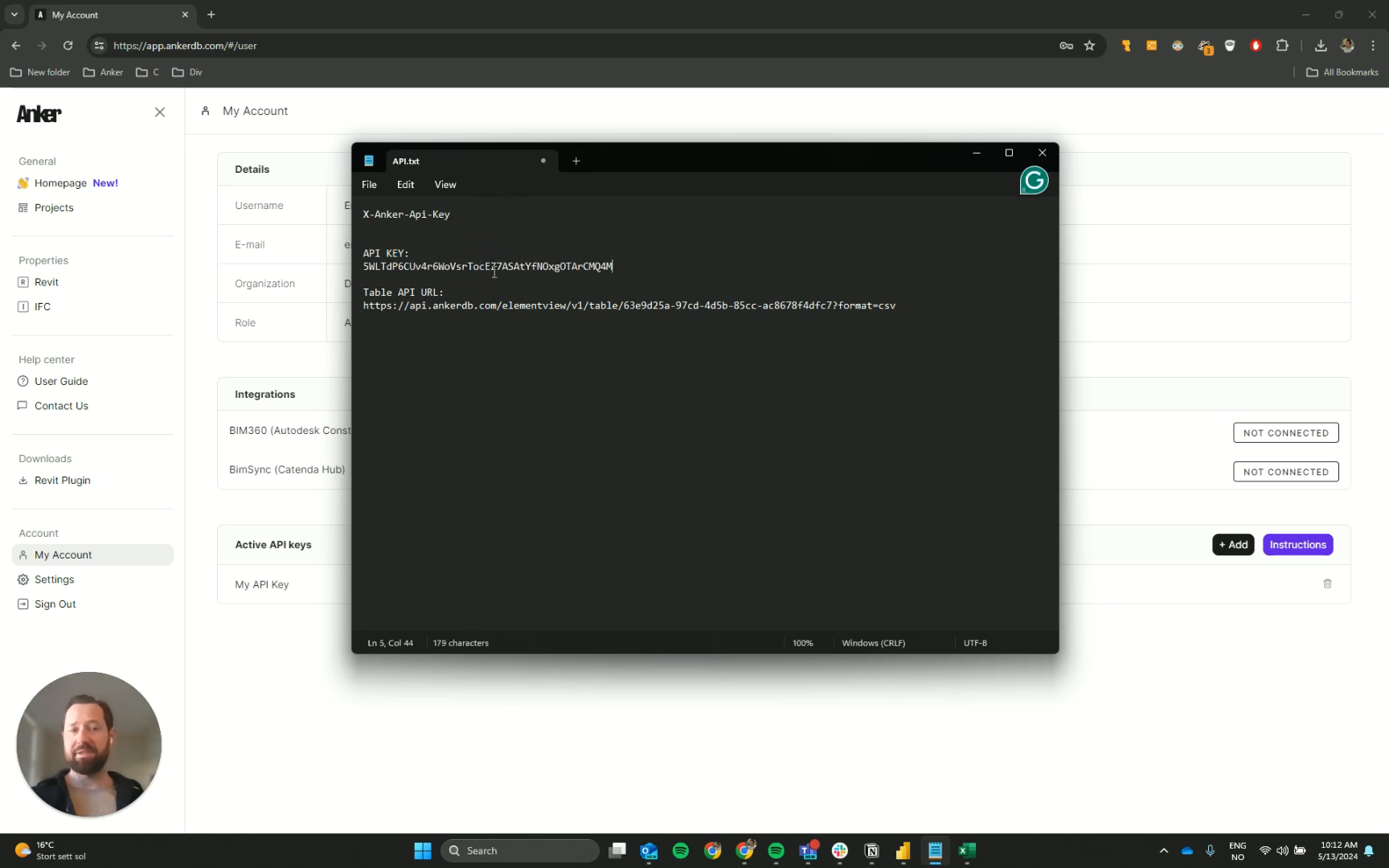
pyautogui.click(574, 232)
pyautogui.click(772, 460)
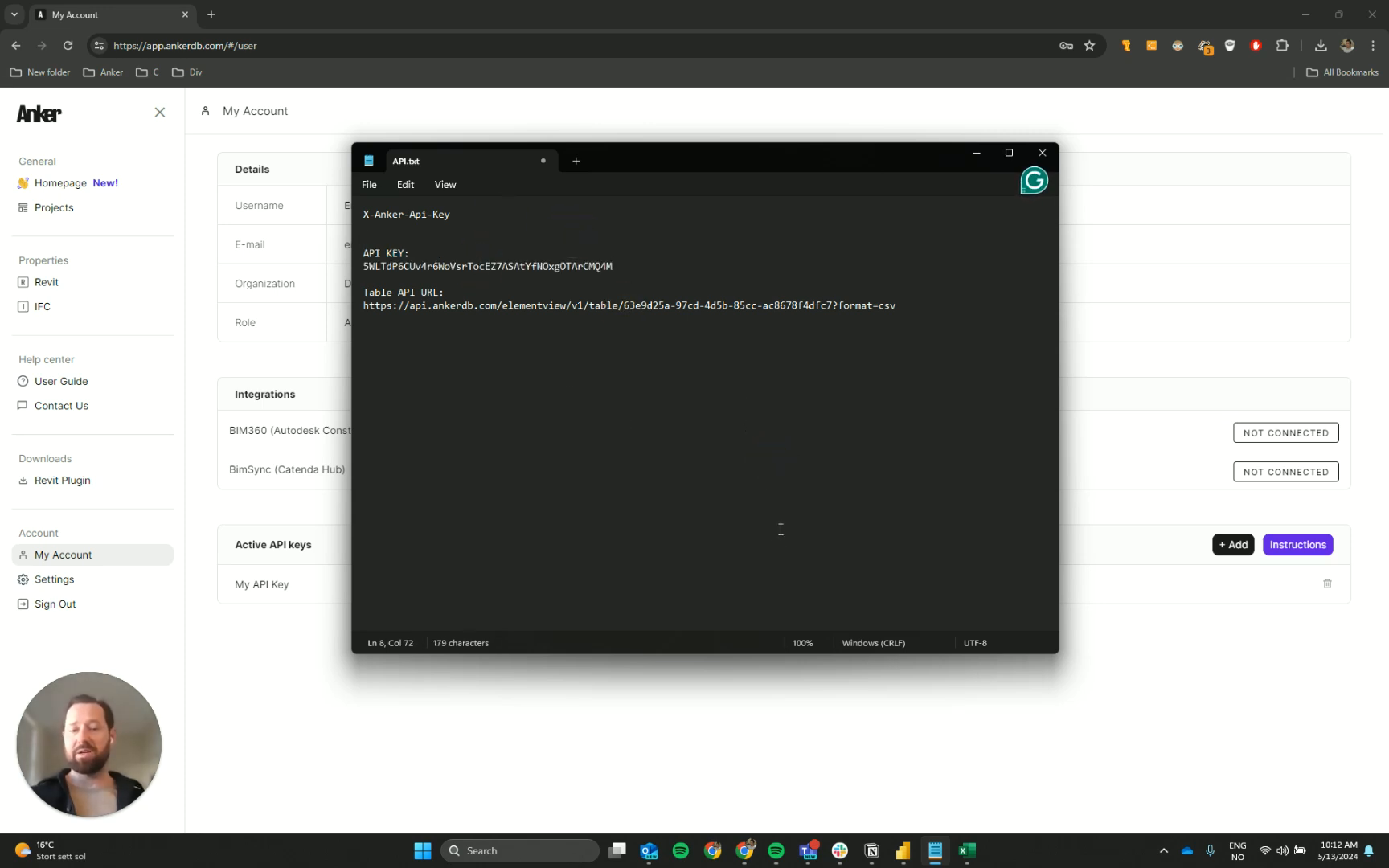
pyautogui.click(949, 730)
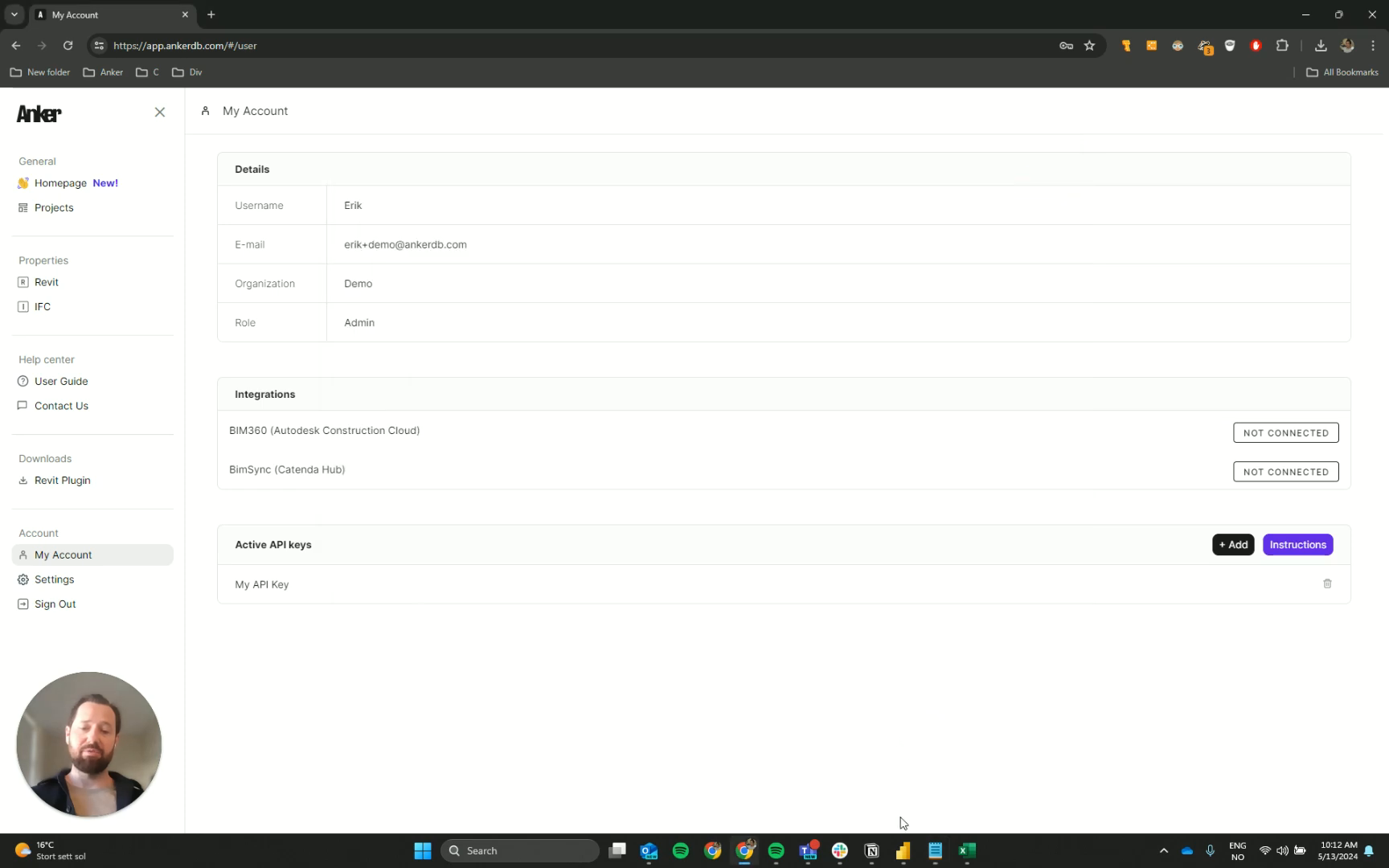
# Switch to Power BI Desktop and start a data import from the web with the Advanced options
pyautogui.click(902, 850)
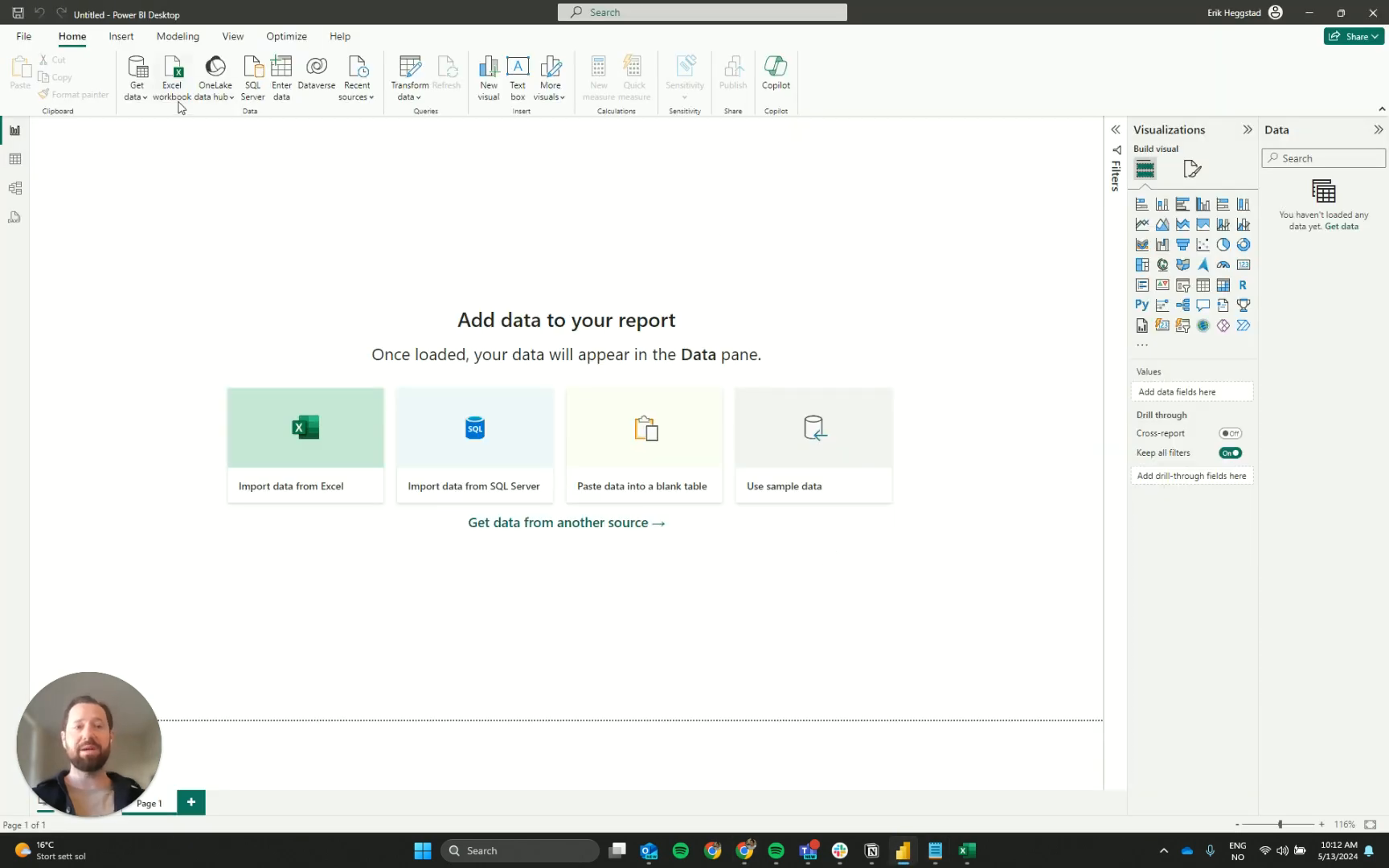
pyautogui.click(146, 102)
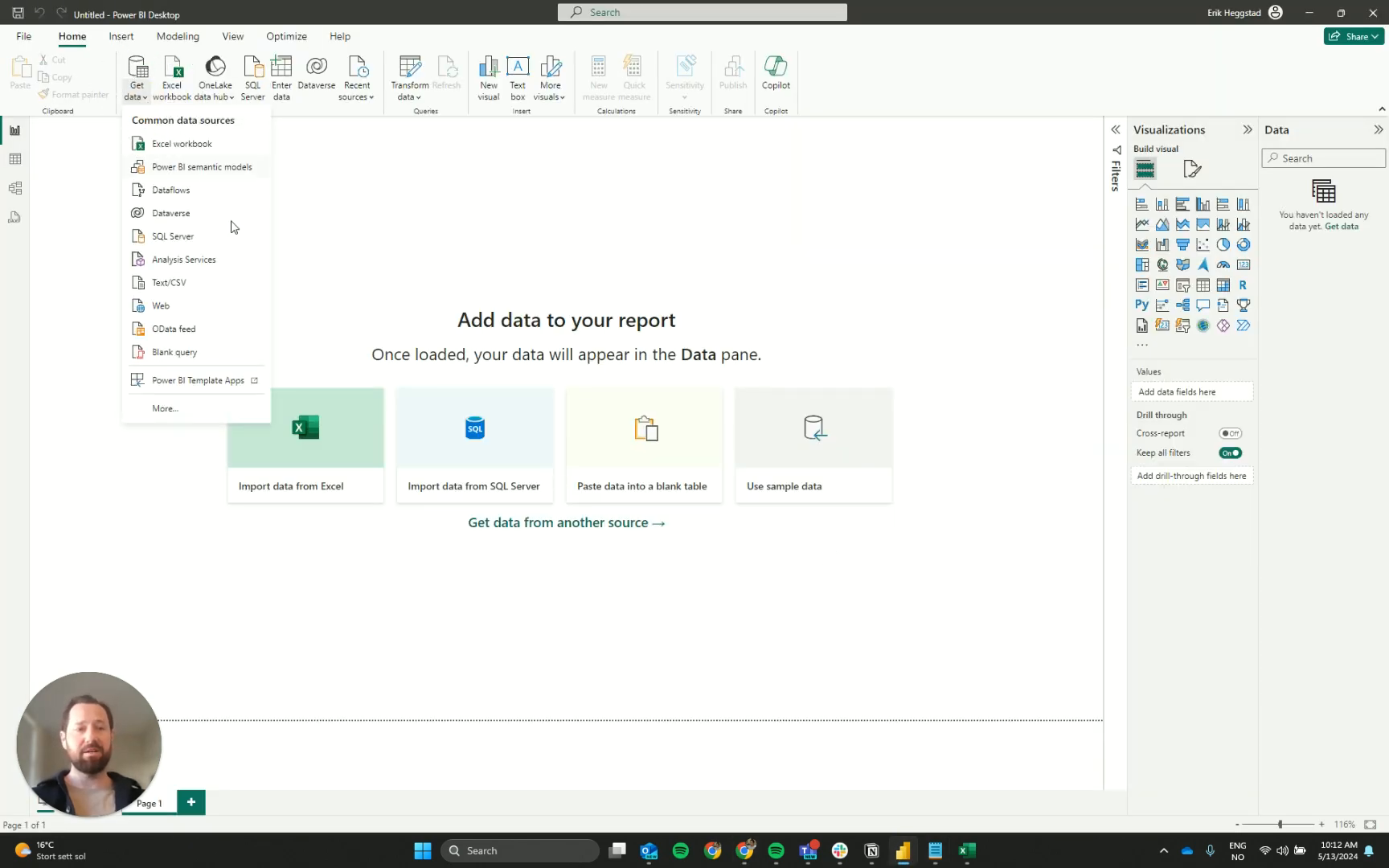
pyautogui.click(186, 306)
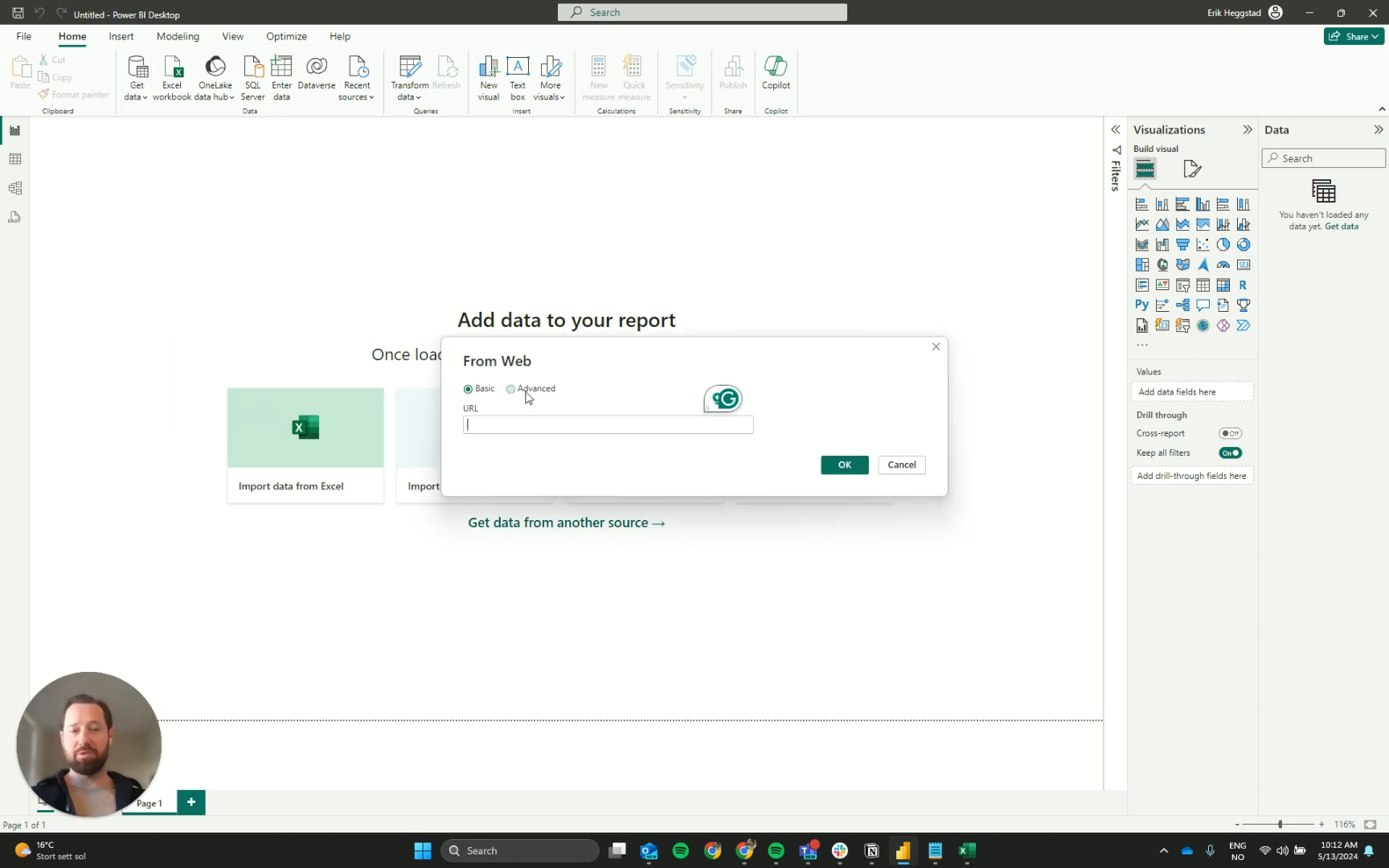
pyautogui.click(527, 391)
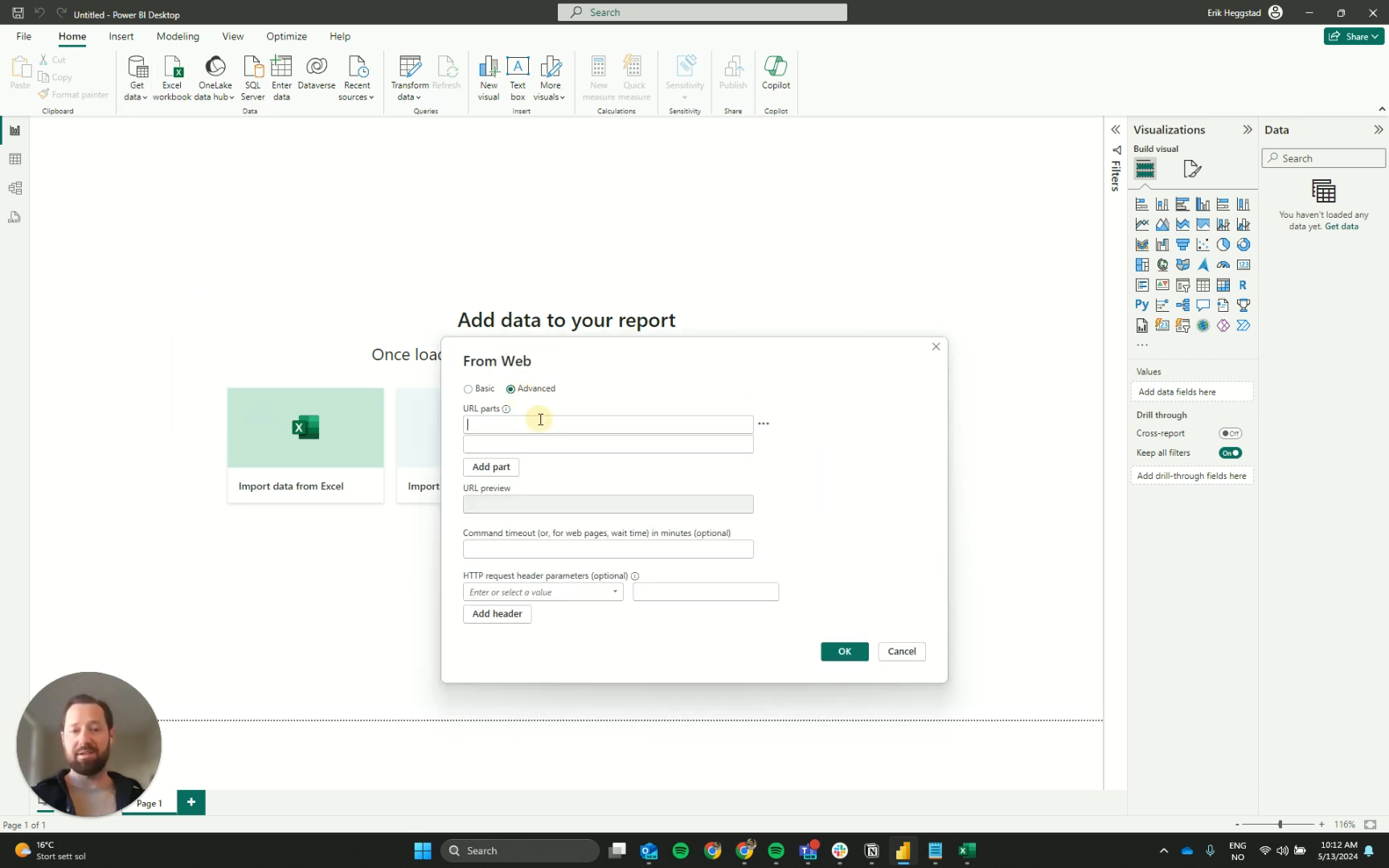
# Copy the table API URL from API.txt in Notepad and enter it as the first URL part in Power BI's web import
pyautogui.click(489, 424)
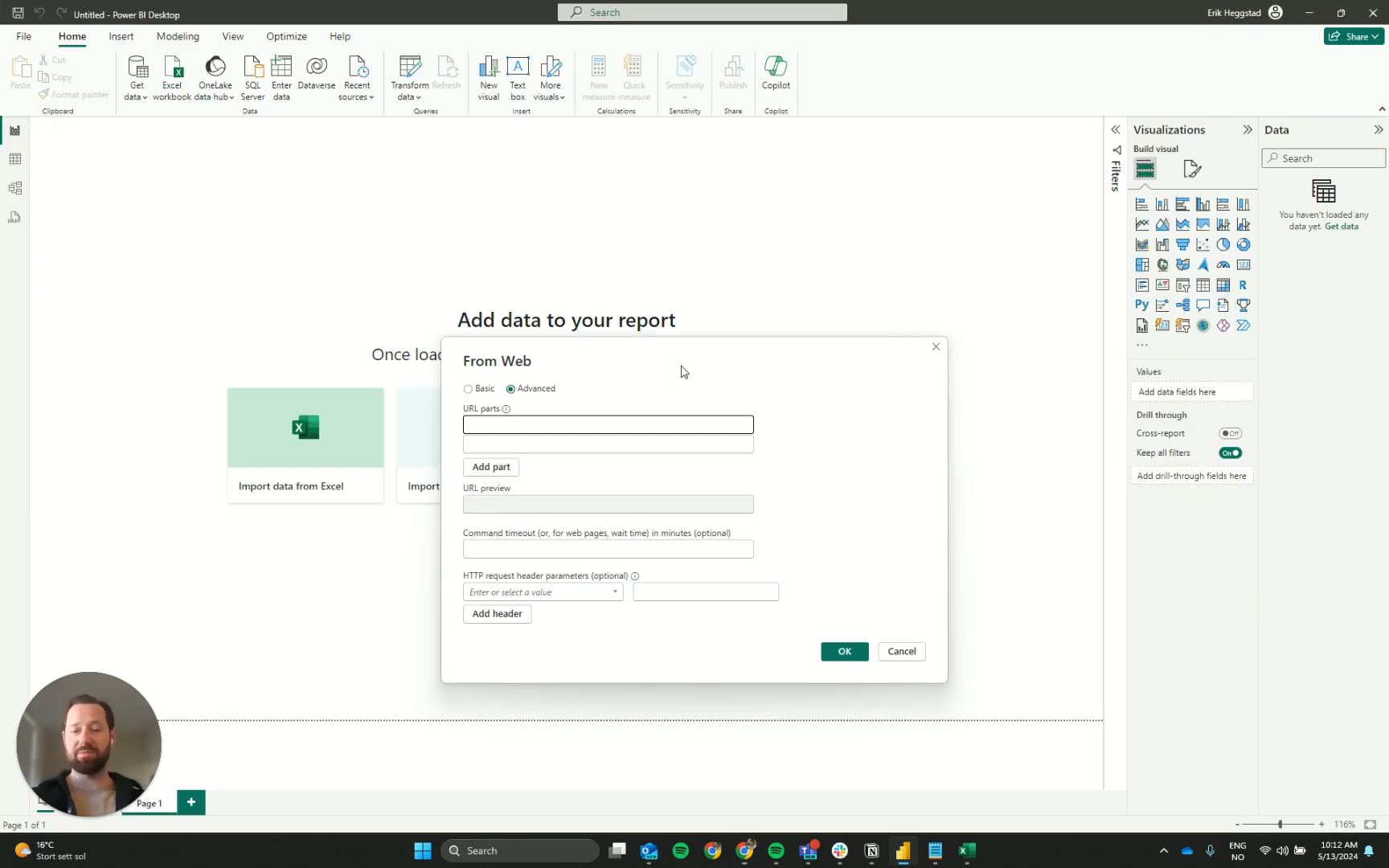
pyautogui.hotkey('alt', 'Tab')
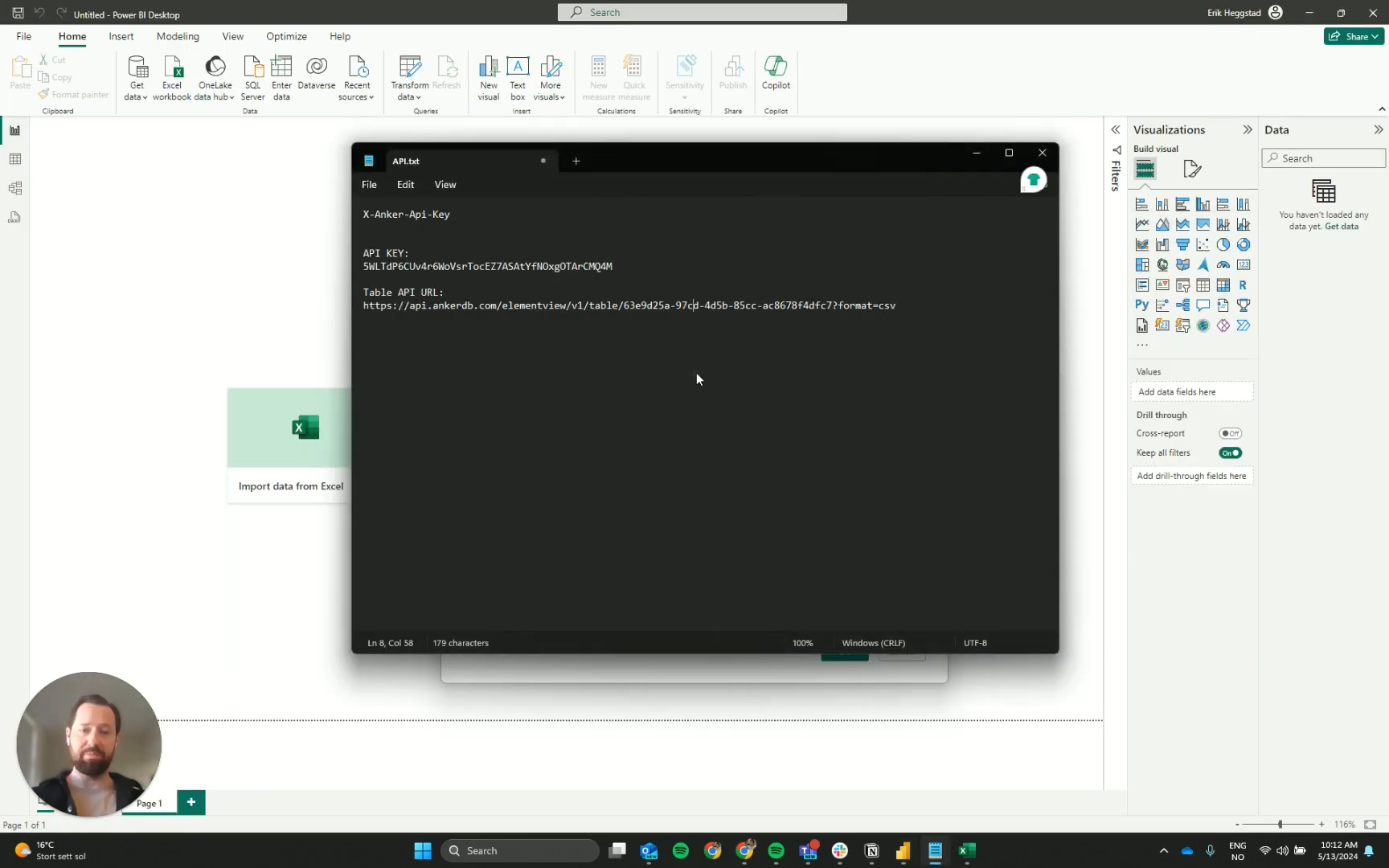
pyautogui.tripleClick(694, 306)
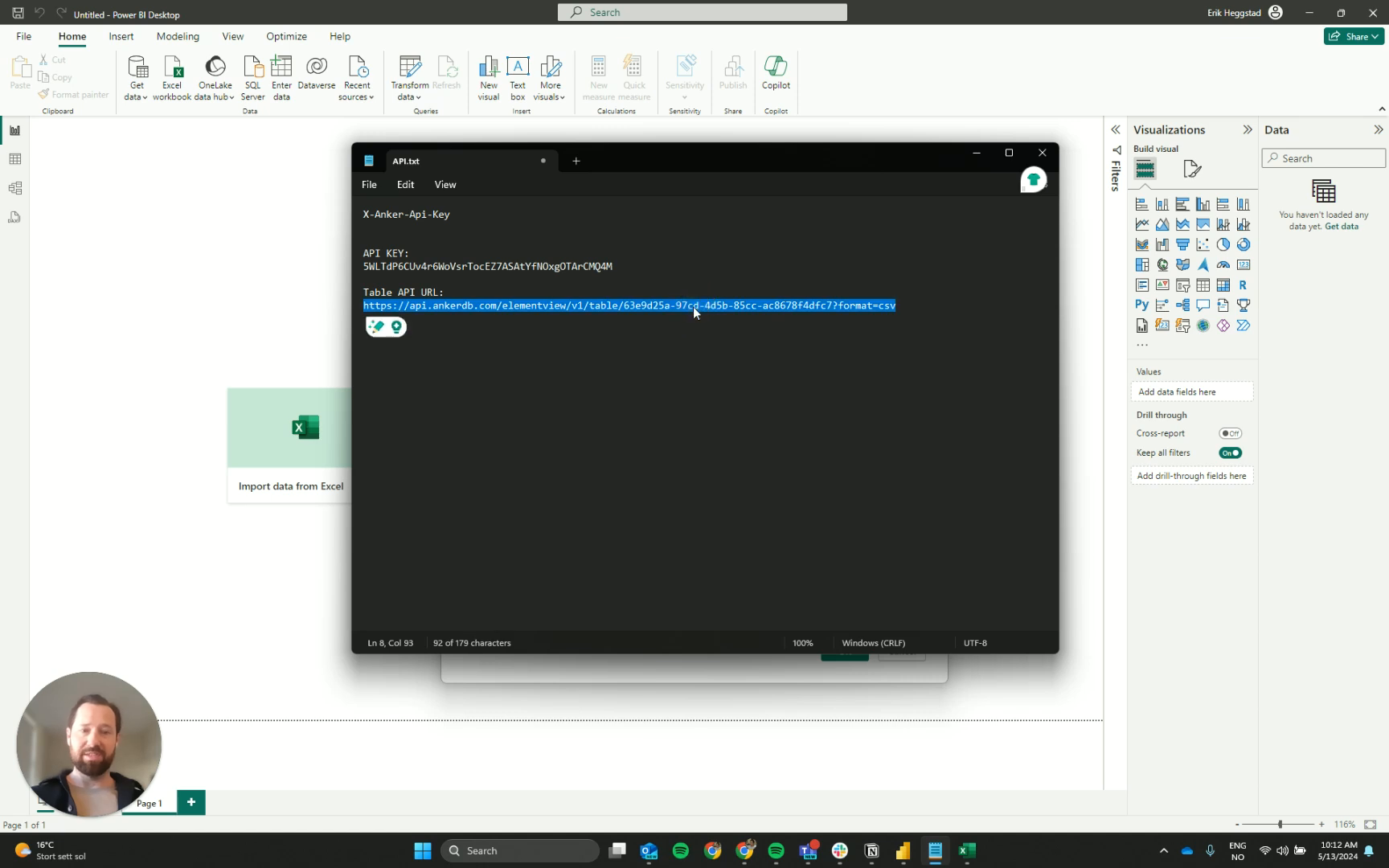
pyautogui.hotkey('alt', 'Tab')
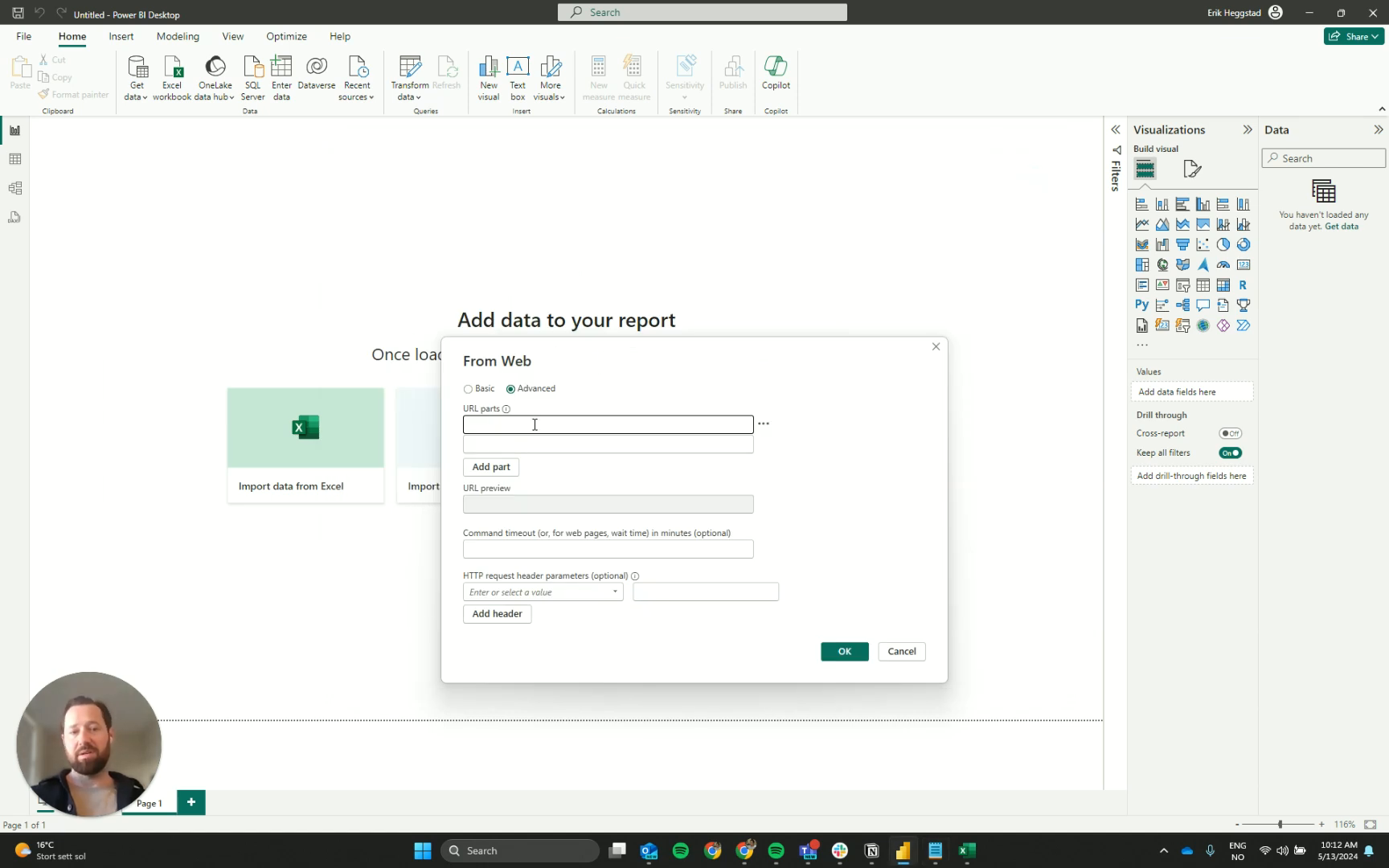
pyautogui.hotkey('ctrl', 'v')
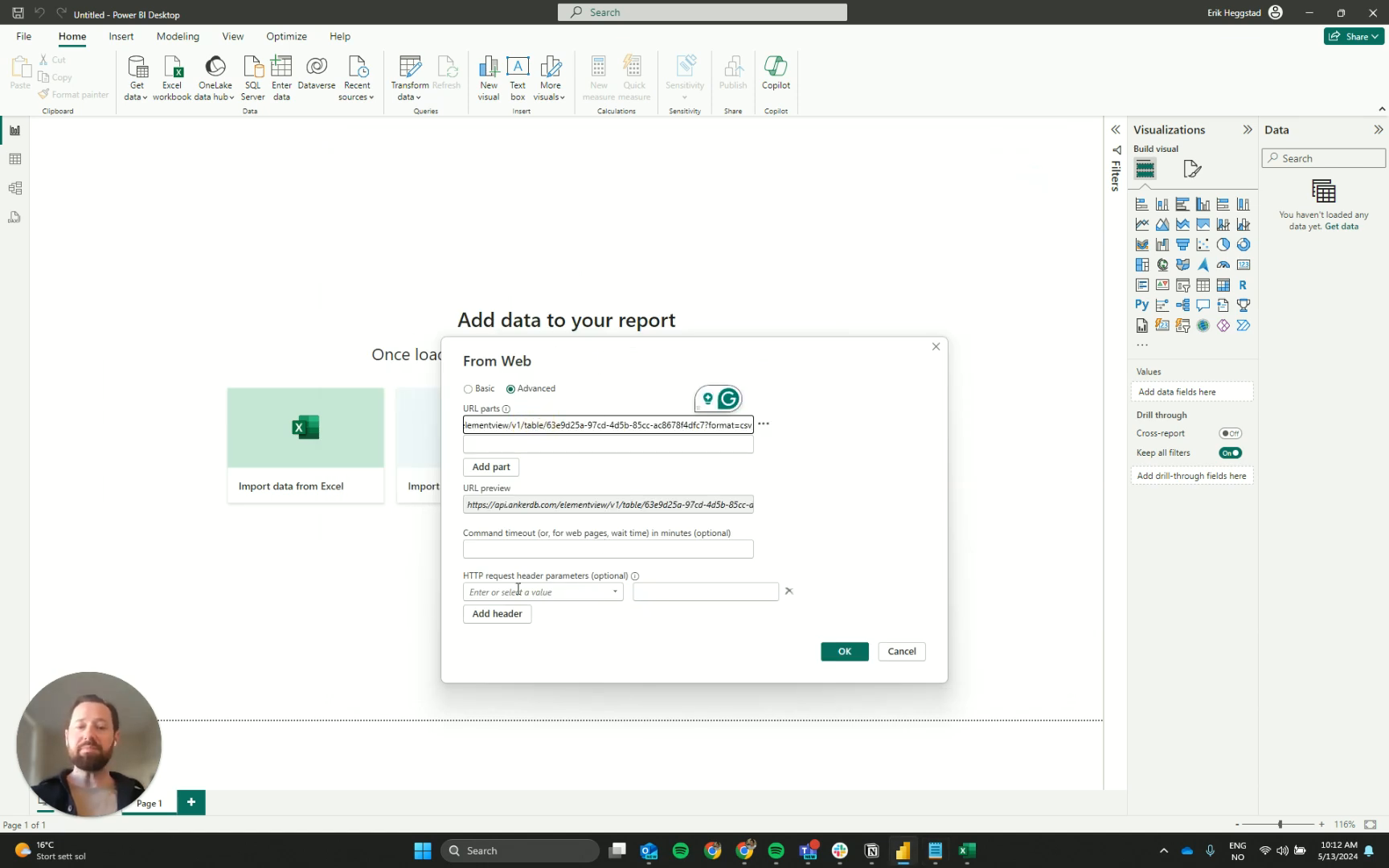
# Copy the header name X-Anker-Api-Key from API.txt in Notepad and enter it as the HTTP request header parameter name in Power BI's web import
pyautogui.click(519, 590)
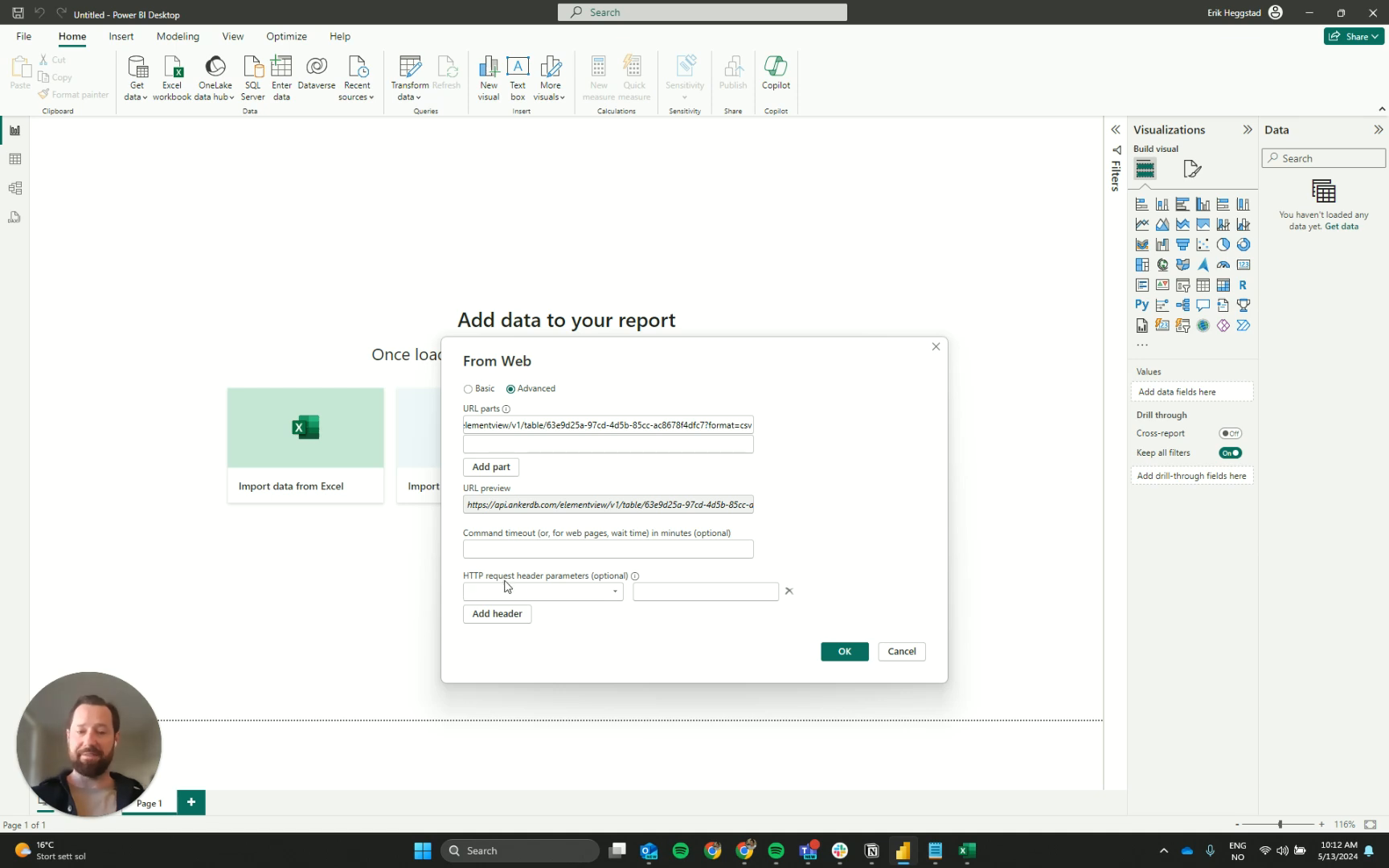
pyautogui.hotkey('alt', 'Tab')
pyautogui.moveTo(453, 215); pyautogui.dragTo(363, 214)
pyautogui.hotkey('ctrl', 'c')
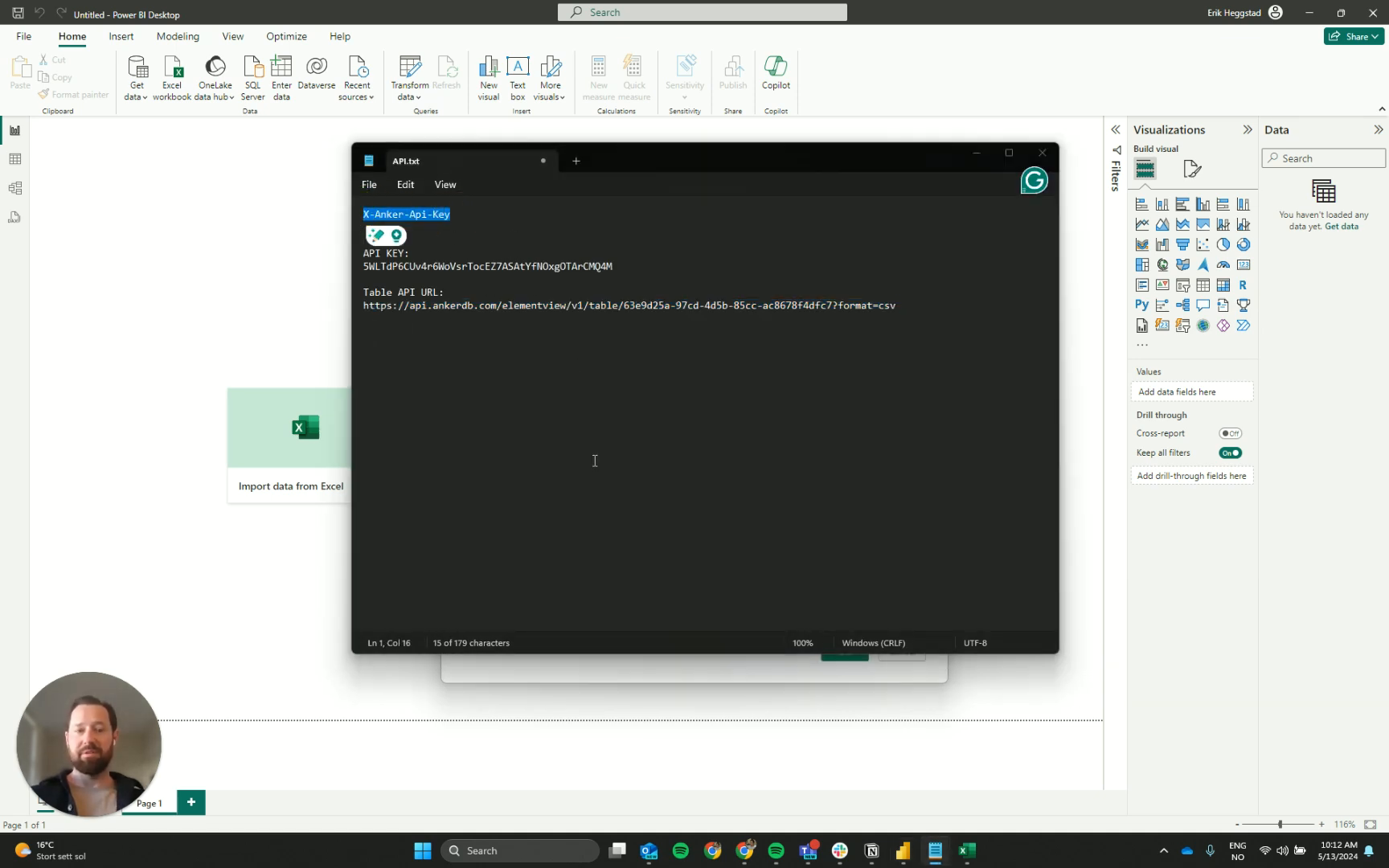
pyautogui.hotkey('alt', 'Tab')
pyautogui.click(534, 592)
pyautogui.hotkey('ctrl', 'v')
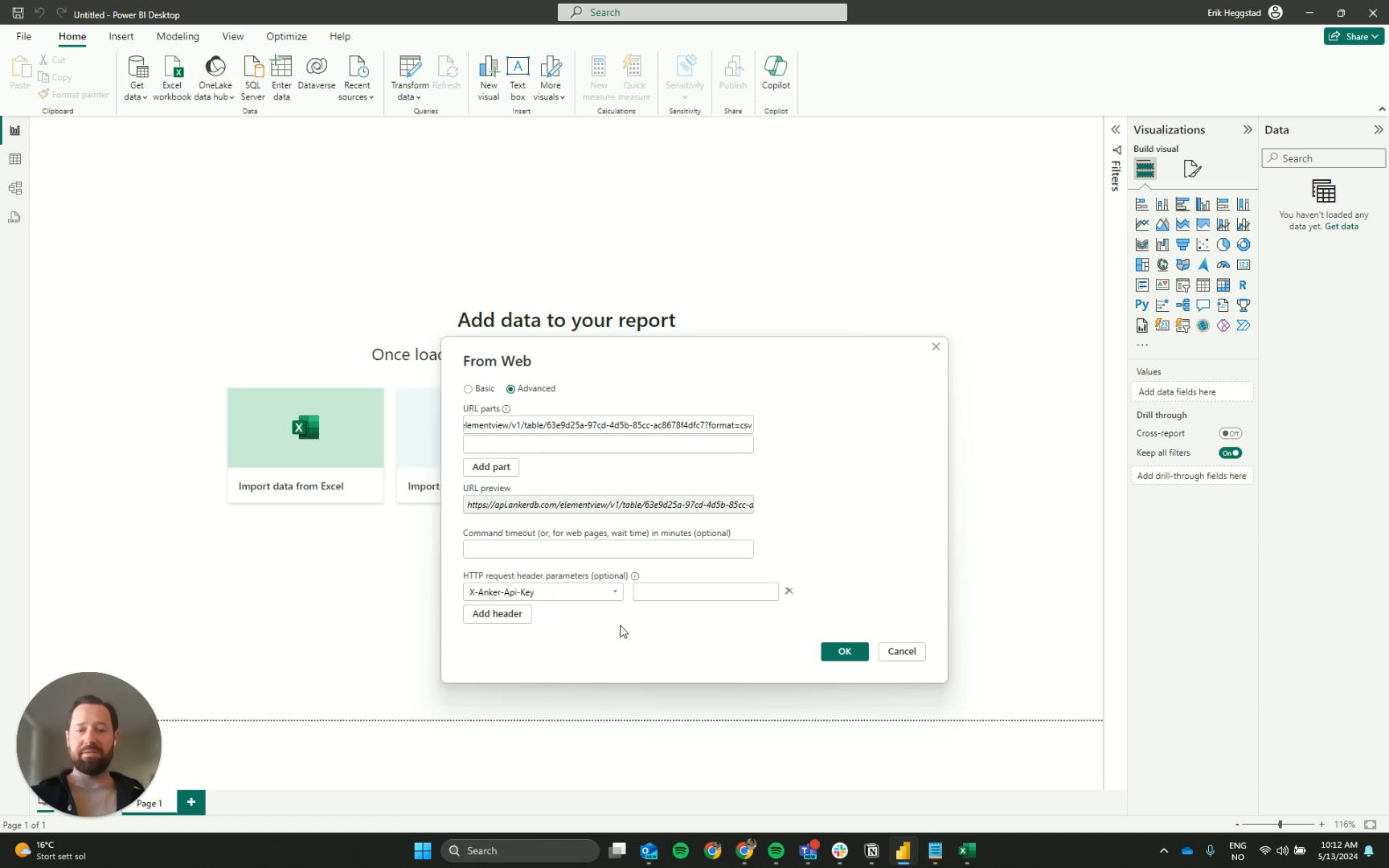
# Copy the API key from API.txt in Notepad, enter it as the X-Anker-Api-Key header value in Power BI, and submit the web import
pyautogui.hotkey('alt', 'Tab')
pyautogui.doubleClick(477, 267)
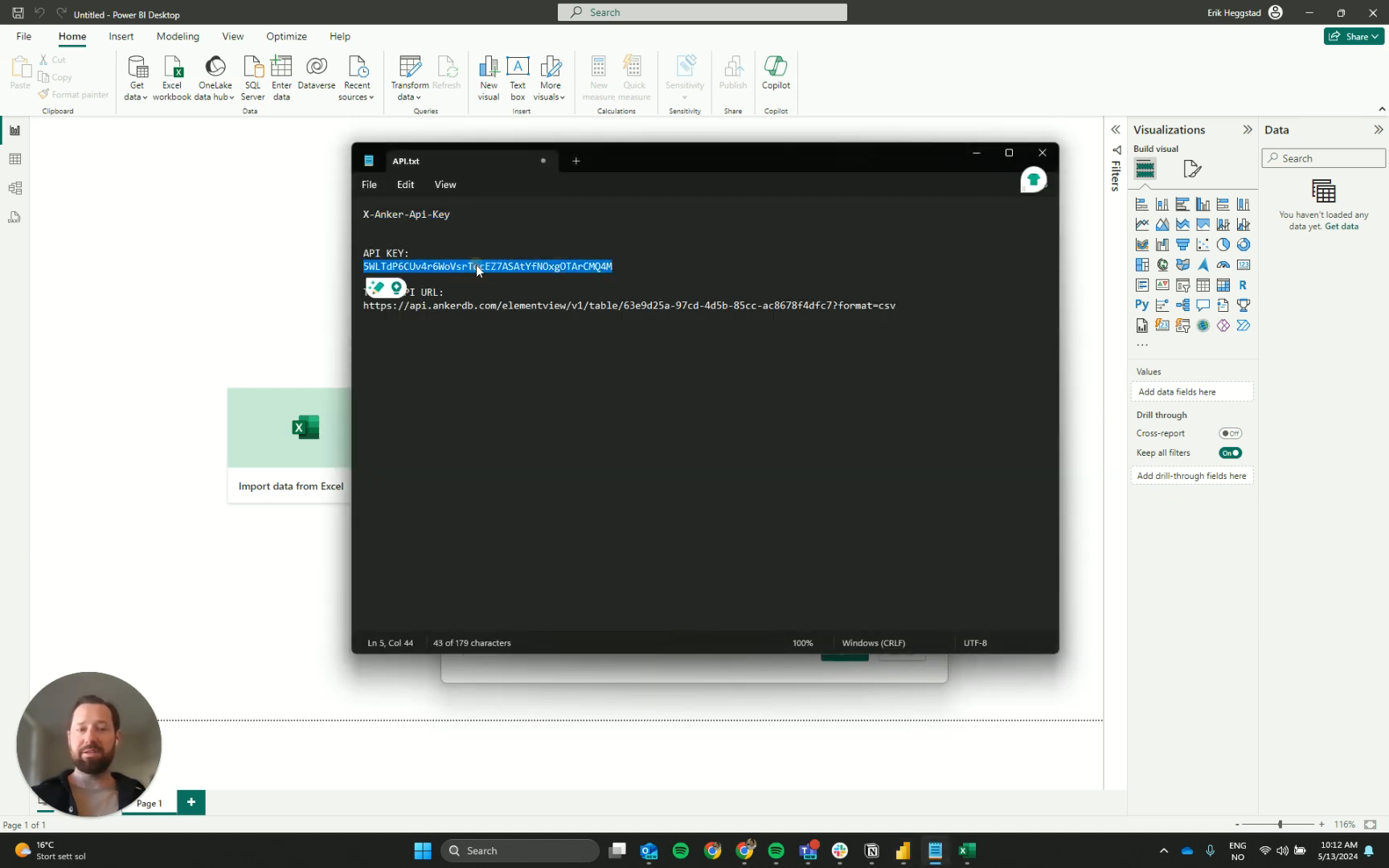
pyautogui.hotkey('ctrl', 'c')
pyautogui.hotkey('alt', 'Tab')
pyautogui.click(698, 591)
pyautogui.hotkey('ctrl', 'v')
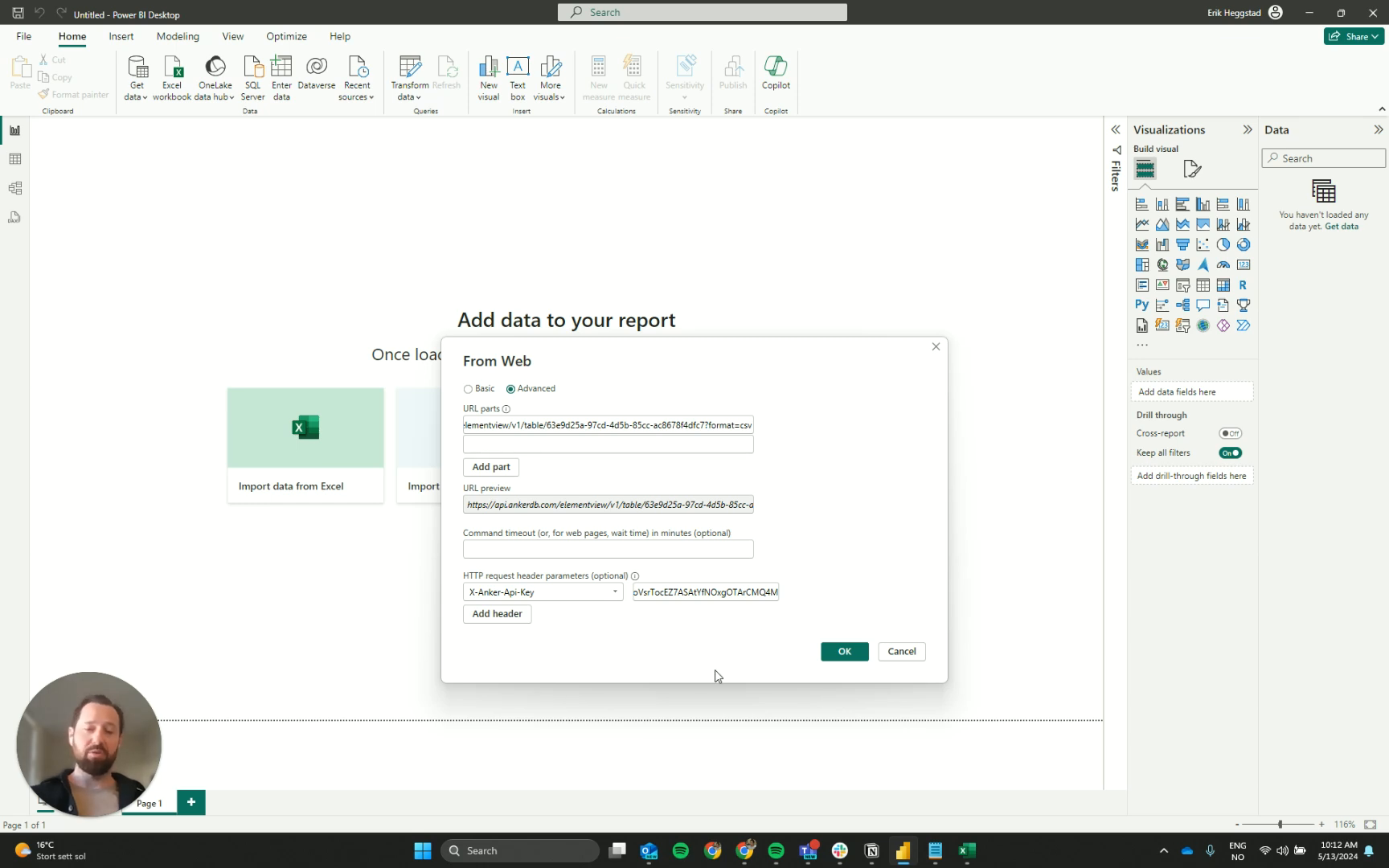
pyautogui.click(850, 649)
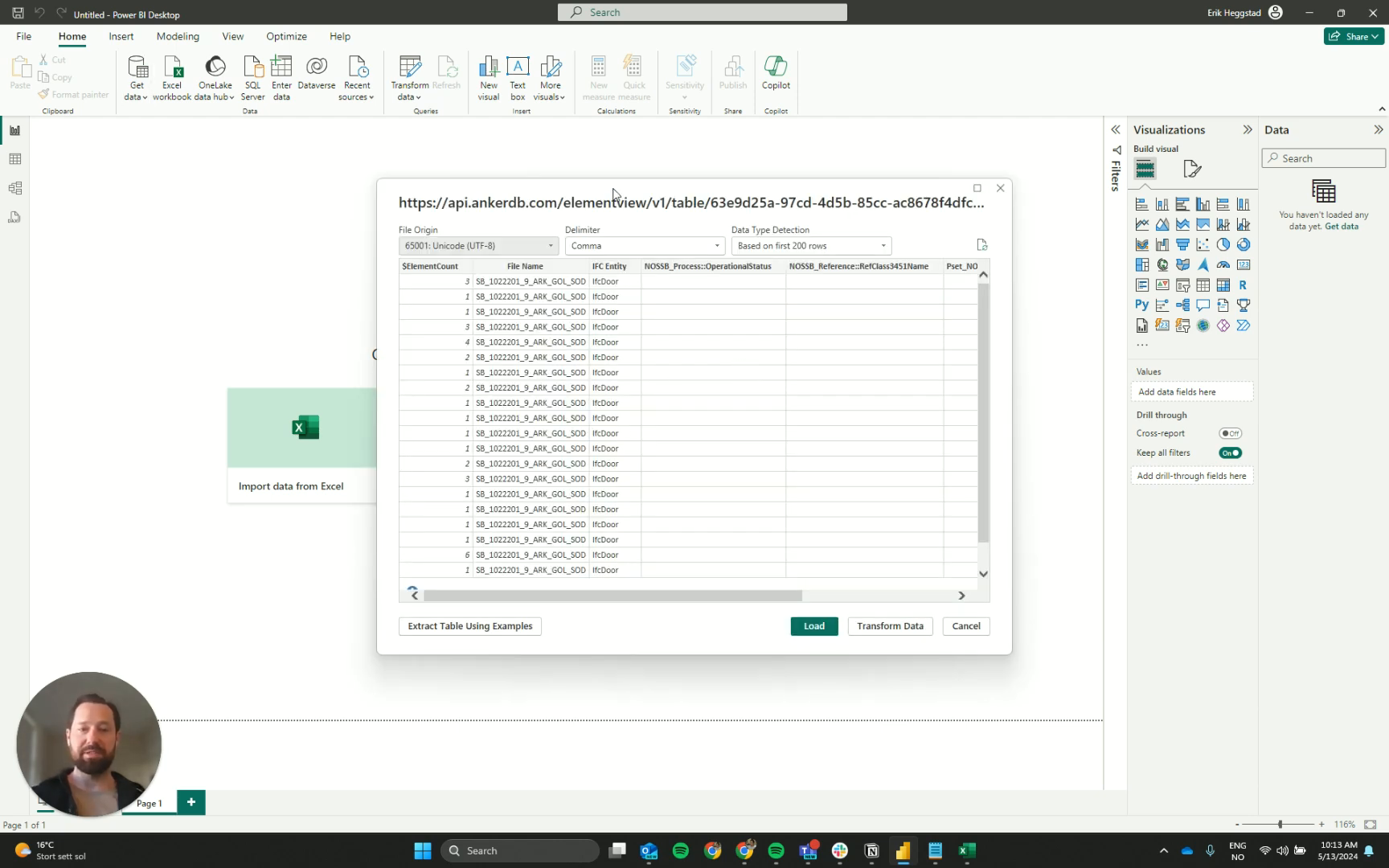
# Check the columns in the API table preview and load the table, showing its full field names in the report's data list
pyautogui.moveTo(591, 601); pyautogui.dragTo(791, 599)
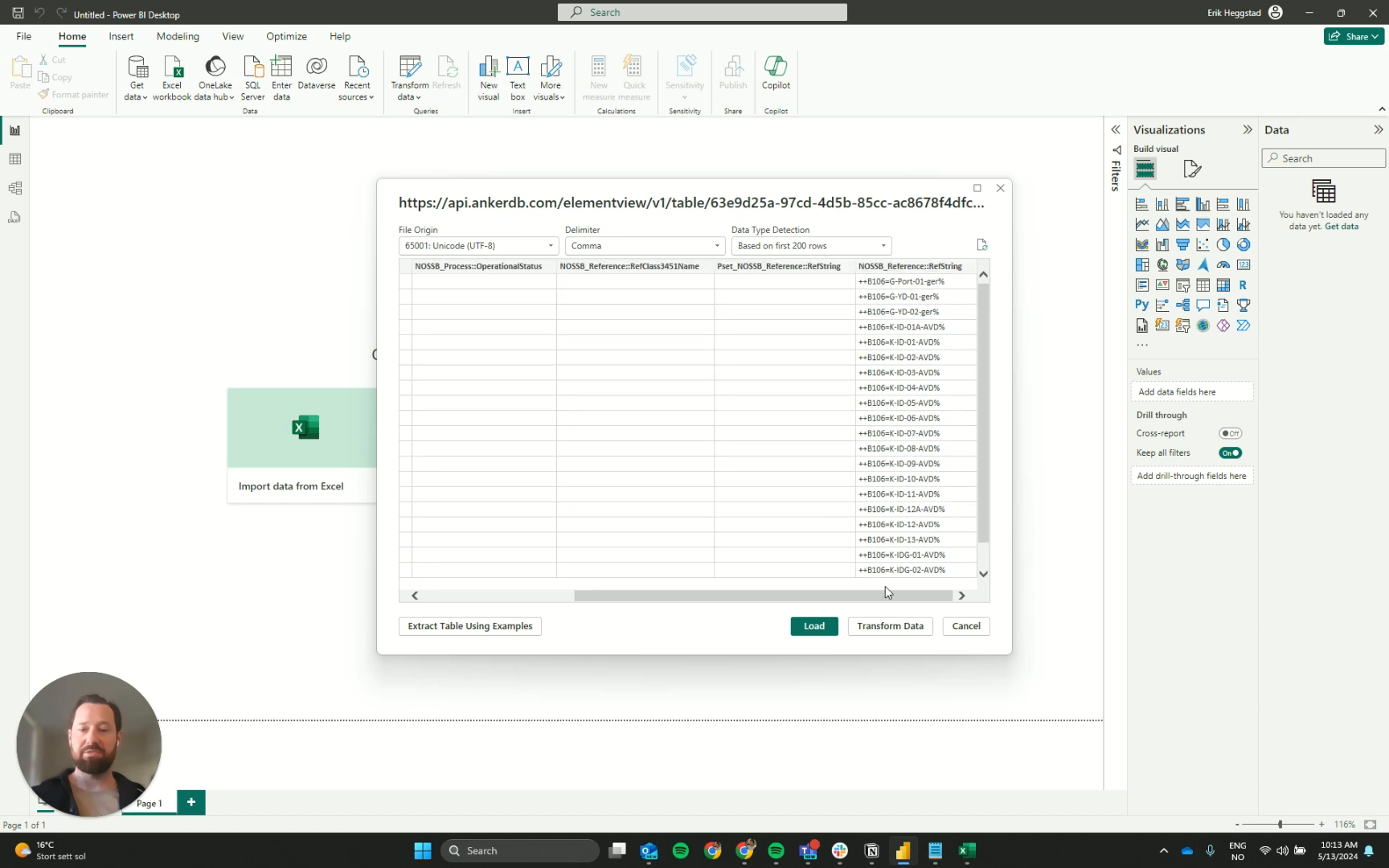
pyautogui.moveTo(887, 592); pyautogui.dragTo(591, 587)
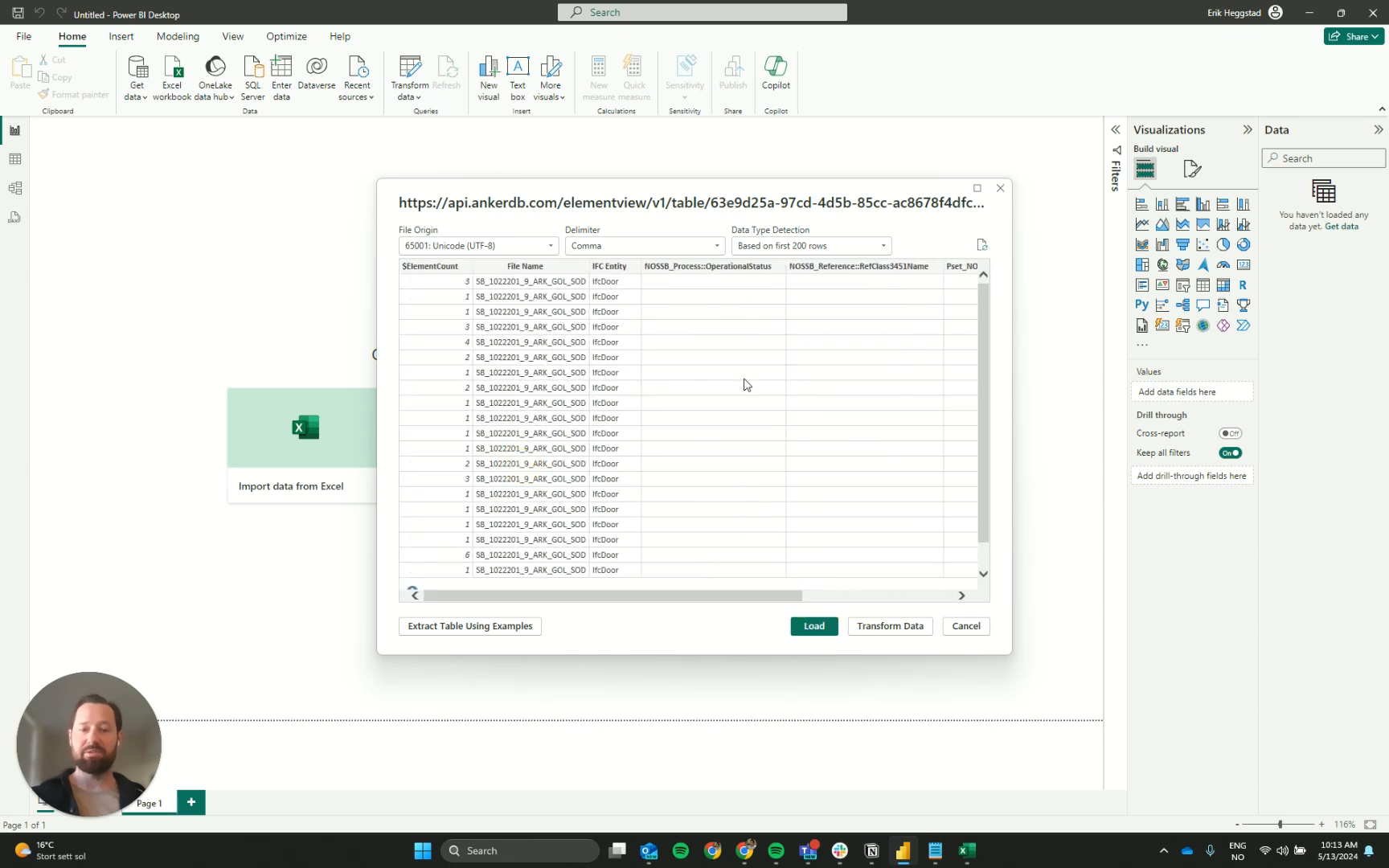
pyautogui.click(814, 625)
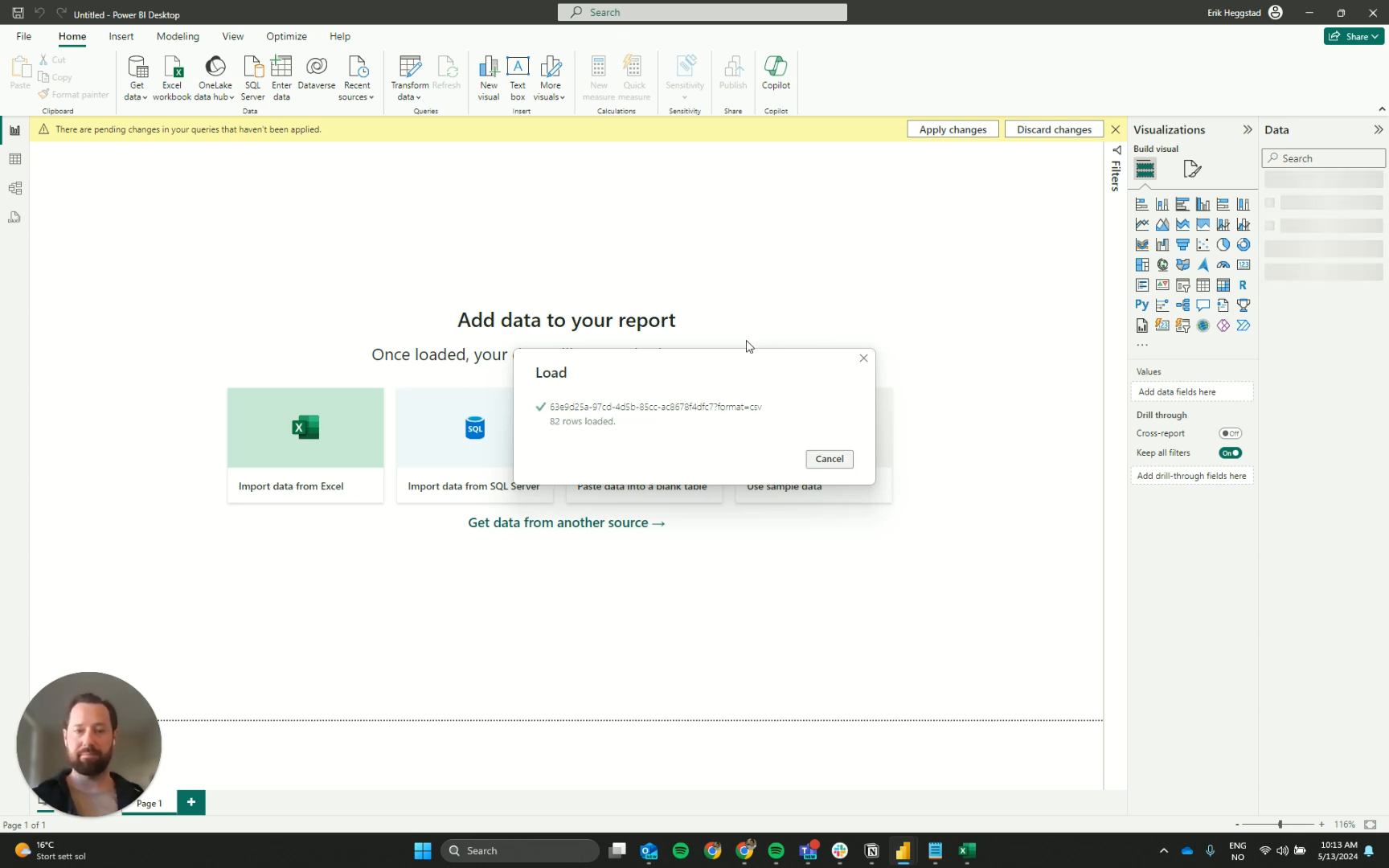
pyautogui.click(1289, 185)
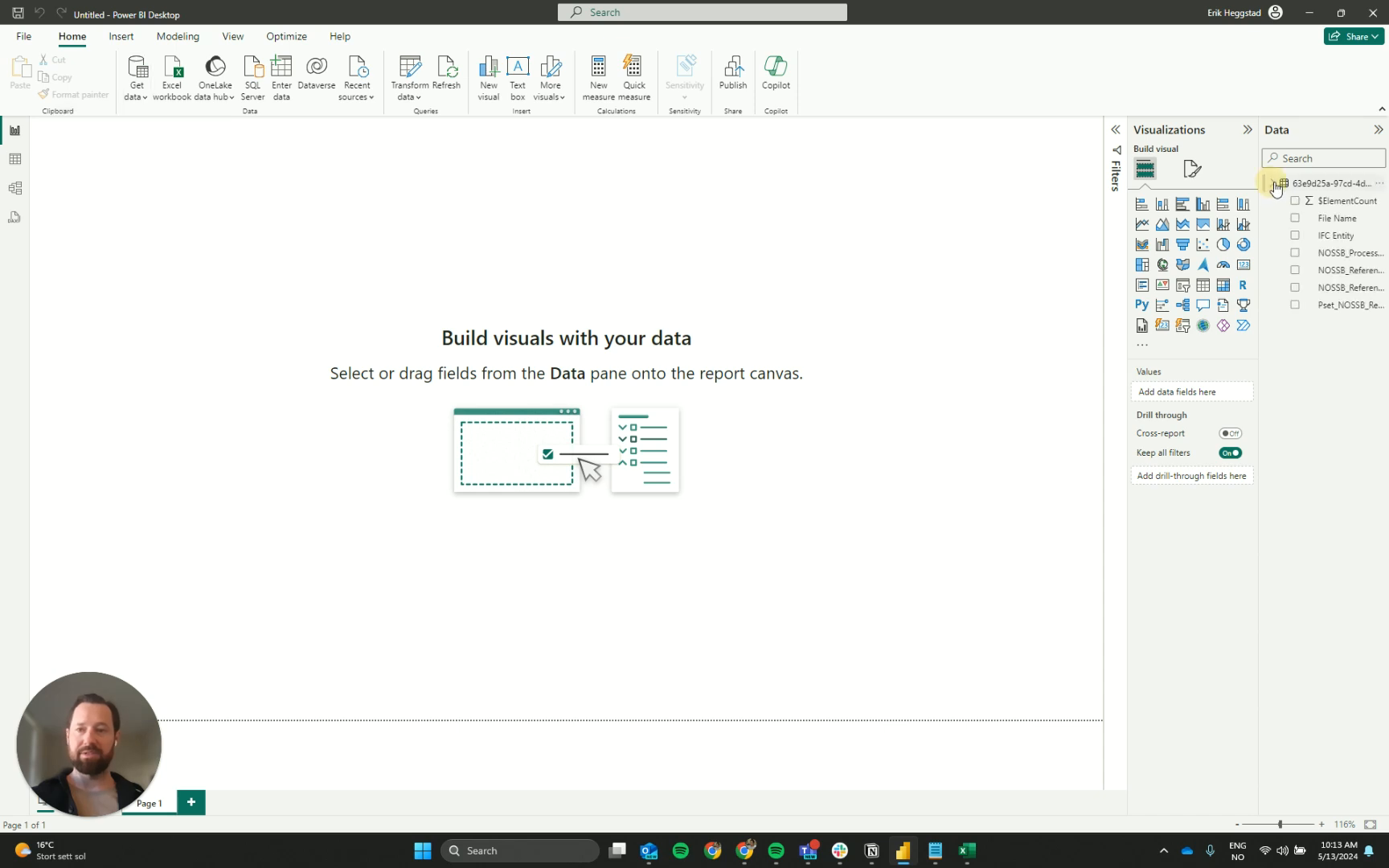
pyautogui.moveTo(1261, 286); pyautogui.dragTo(1172, 285)
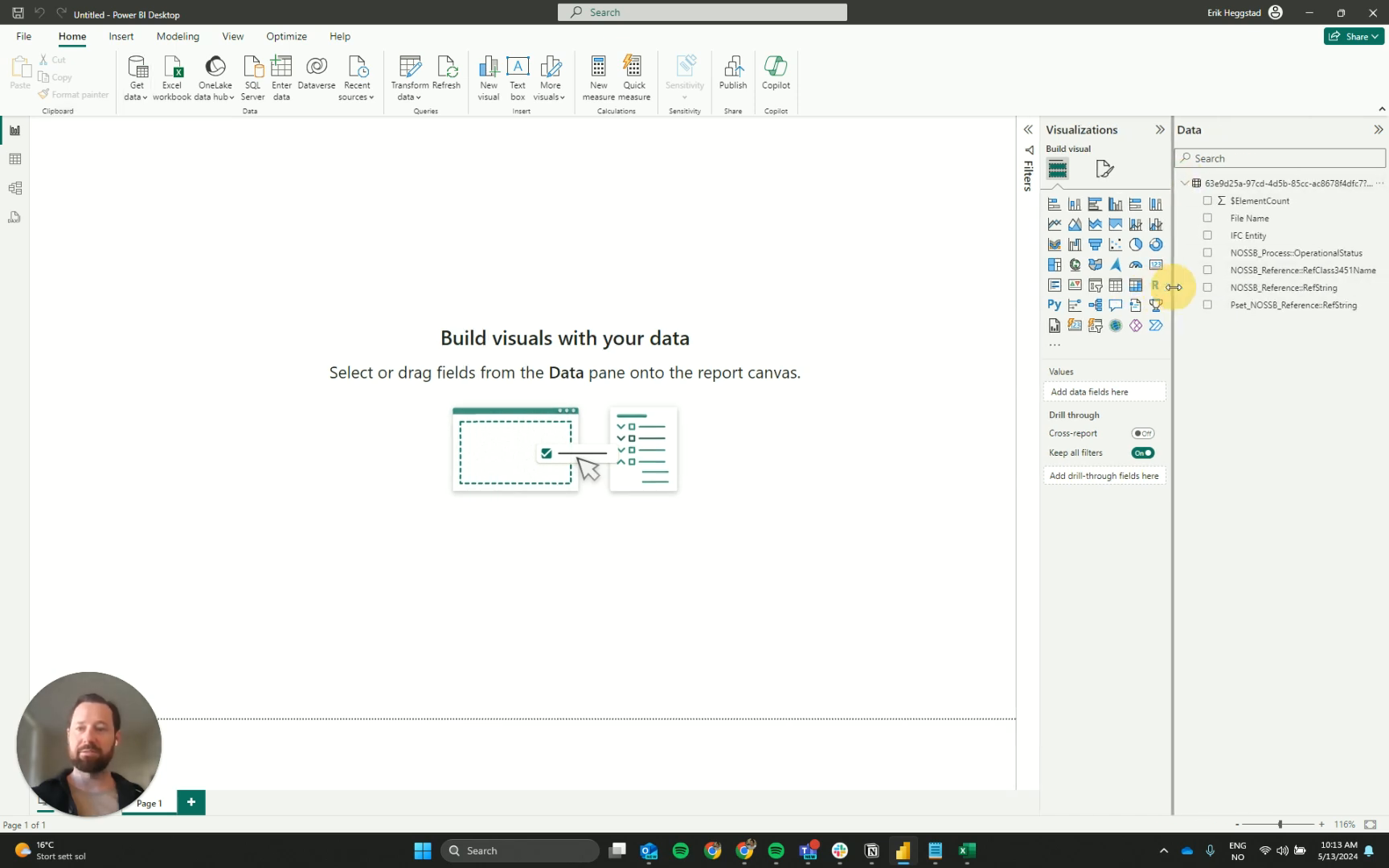
# Switch to the Anker web app's My Account page in Chrome
pyautogui.click(744, 851)
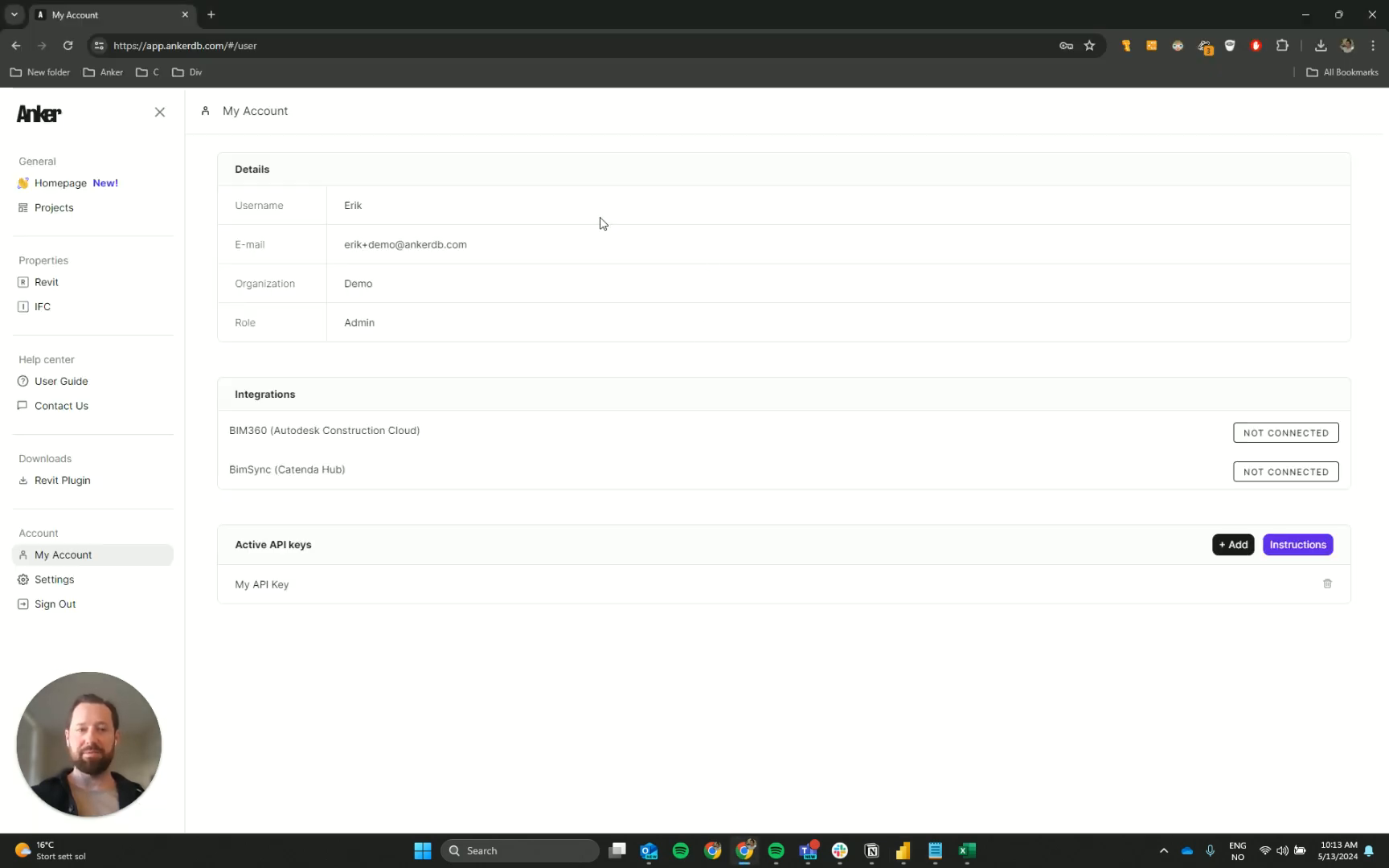
pyautogui.click(597, 242)
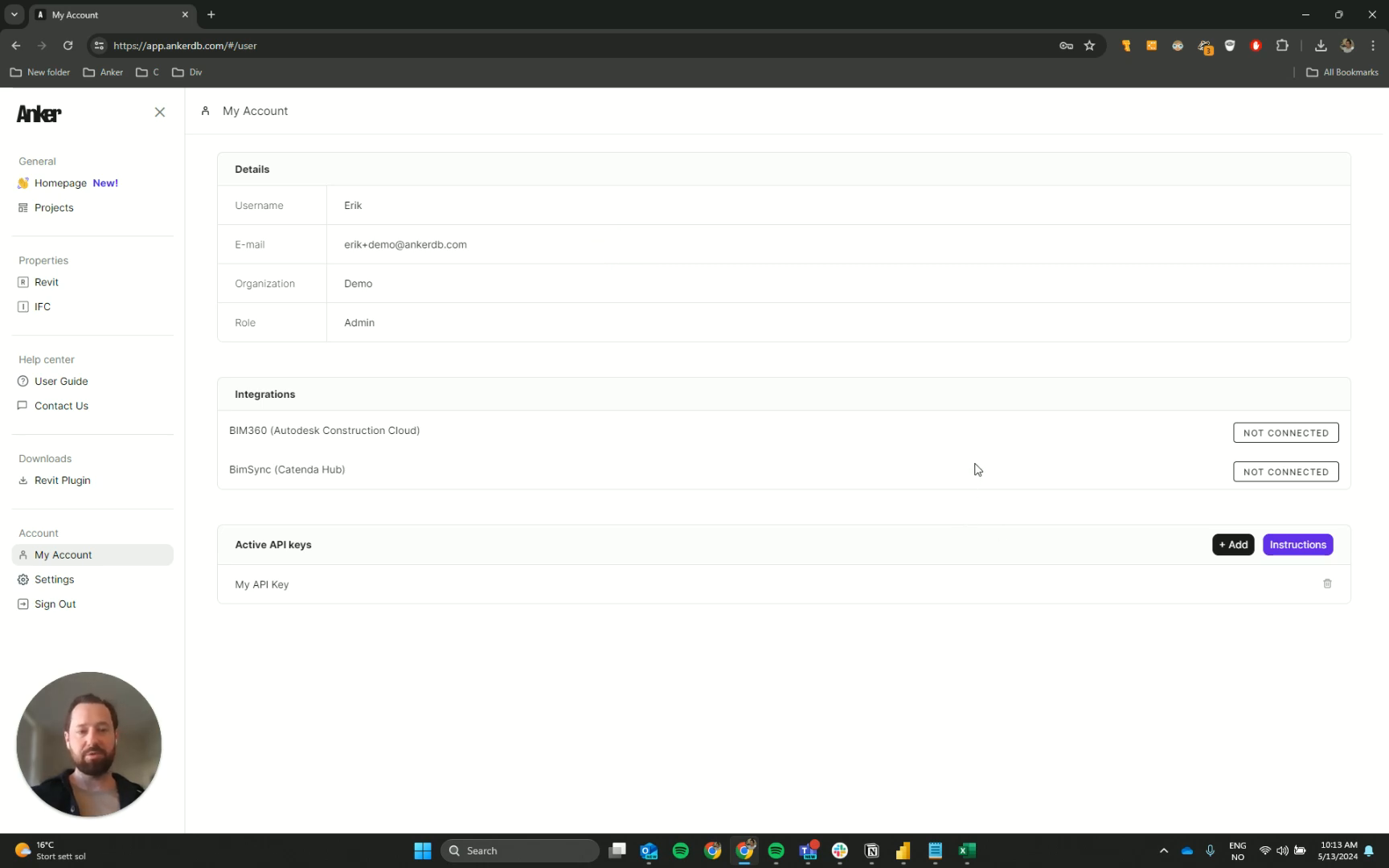